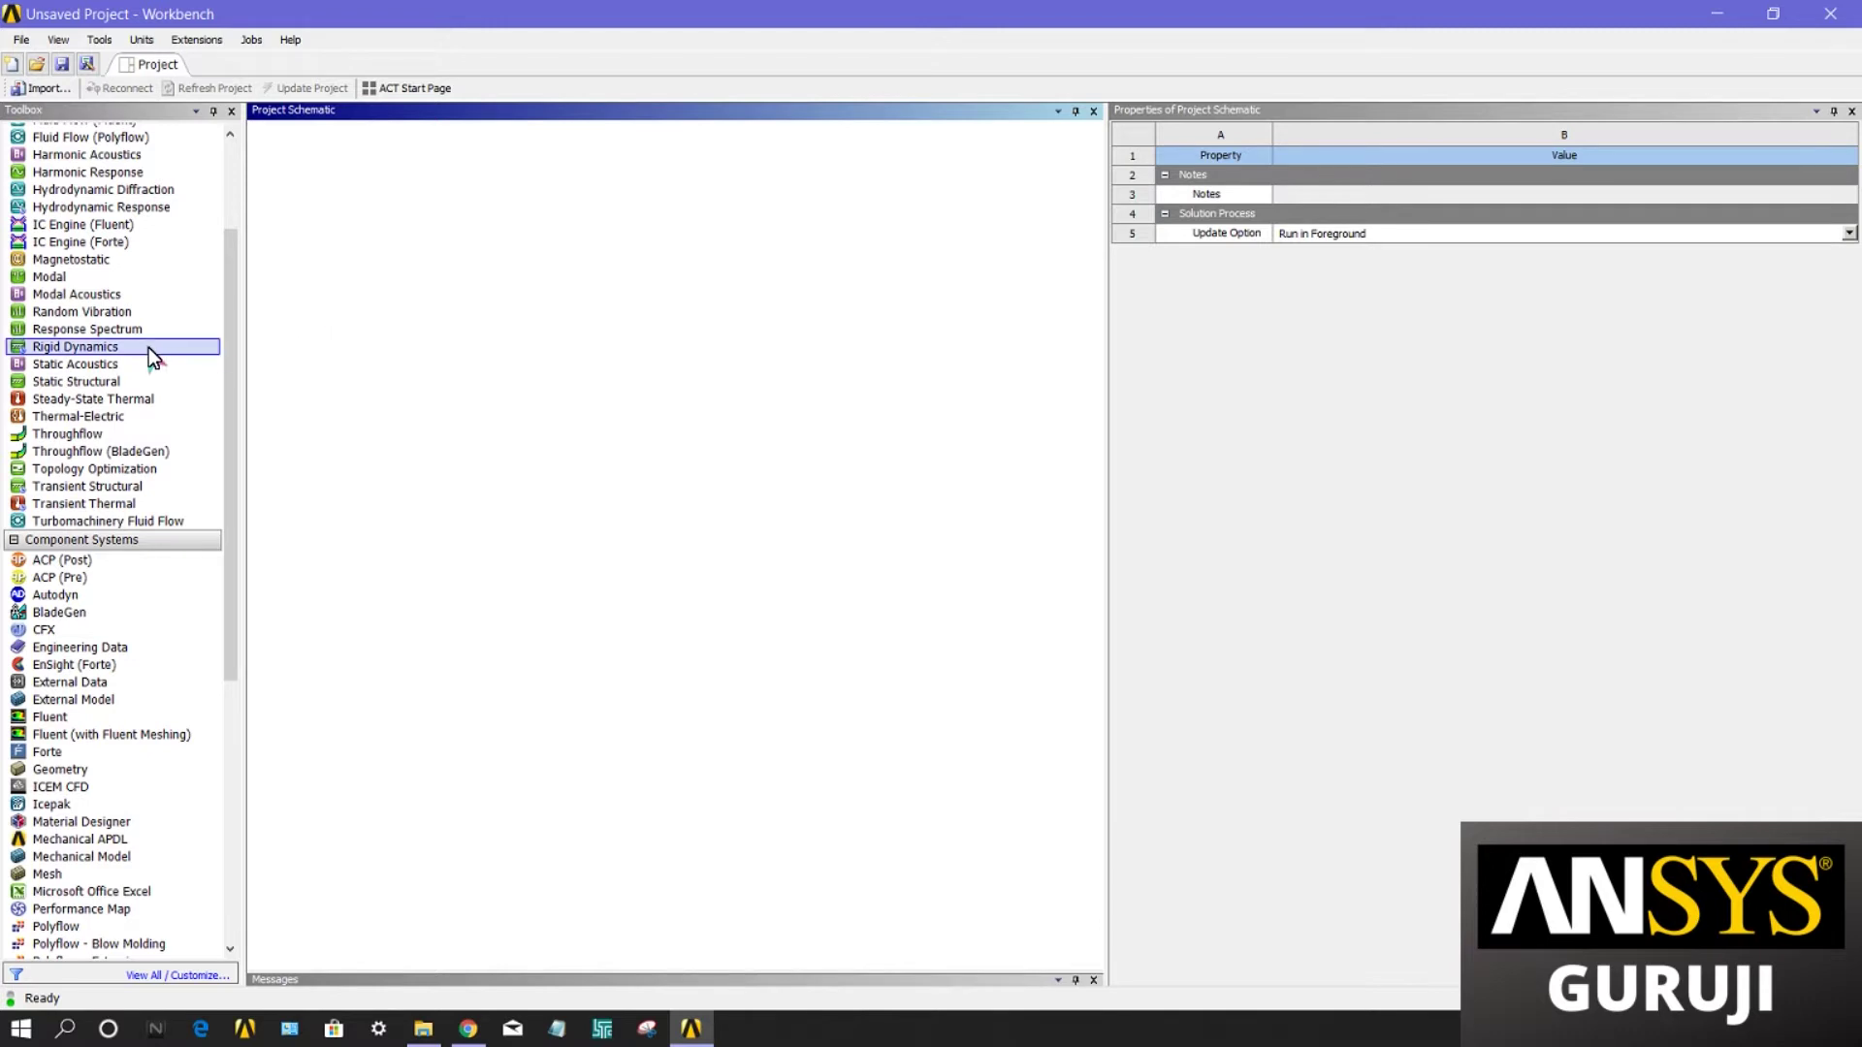
Step: Browse the Toolbox analysis systems, selecting Eigenvalue Buckling and Fluid Flow (Polyflow)
scroll(149, 349, "up", 3)
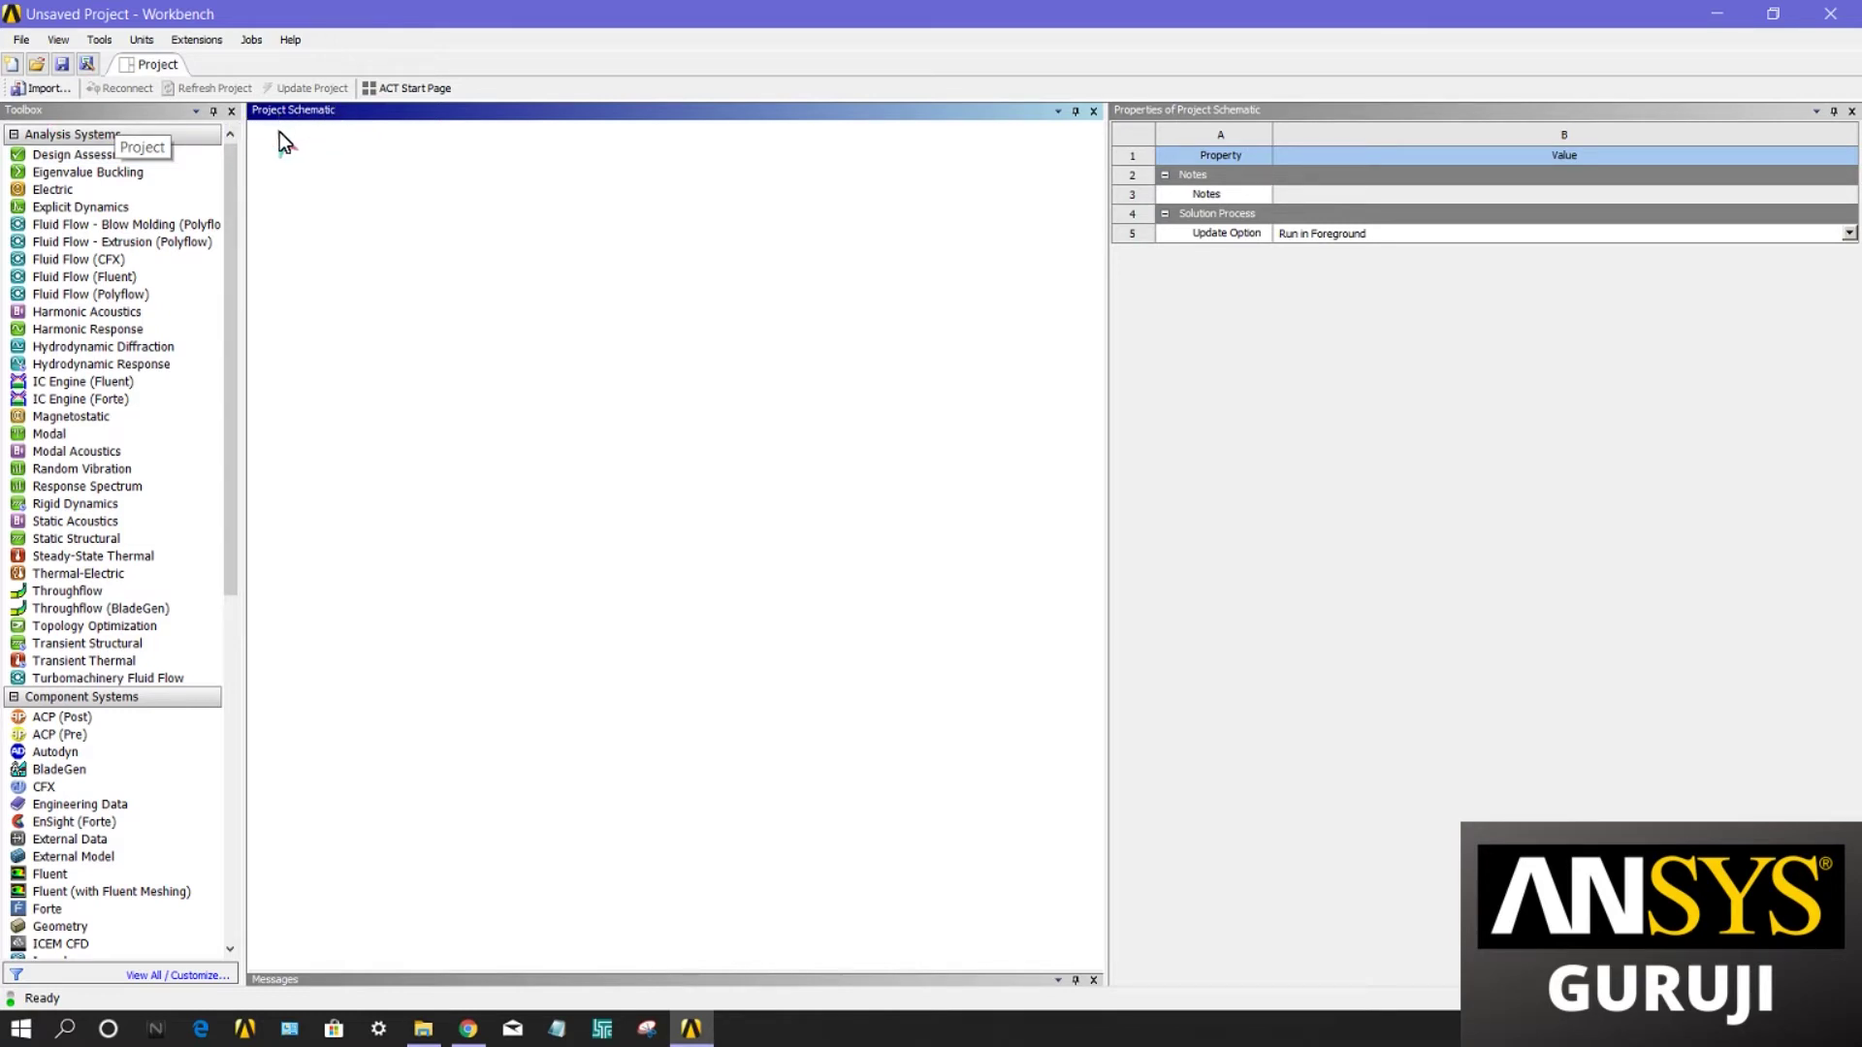
left_click(112, 173)
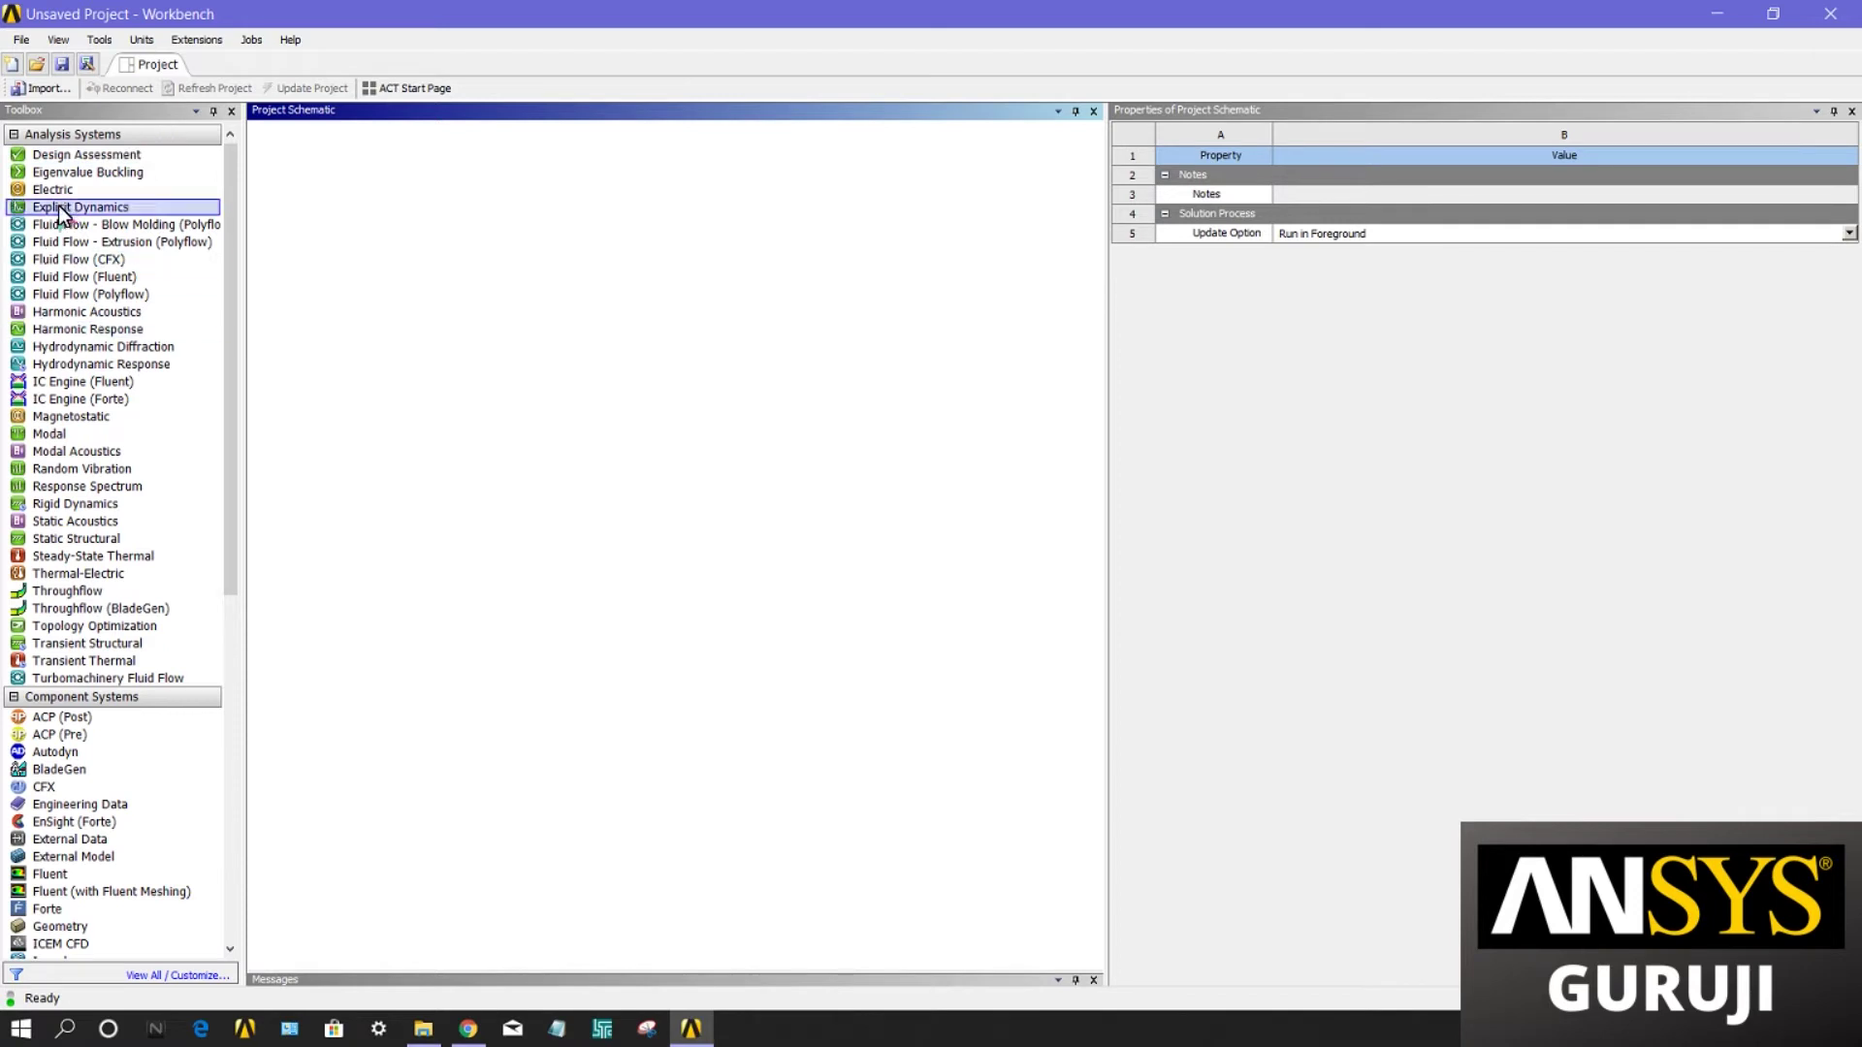
left_click(68, 295)
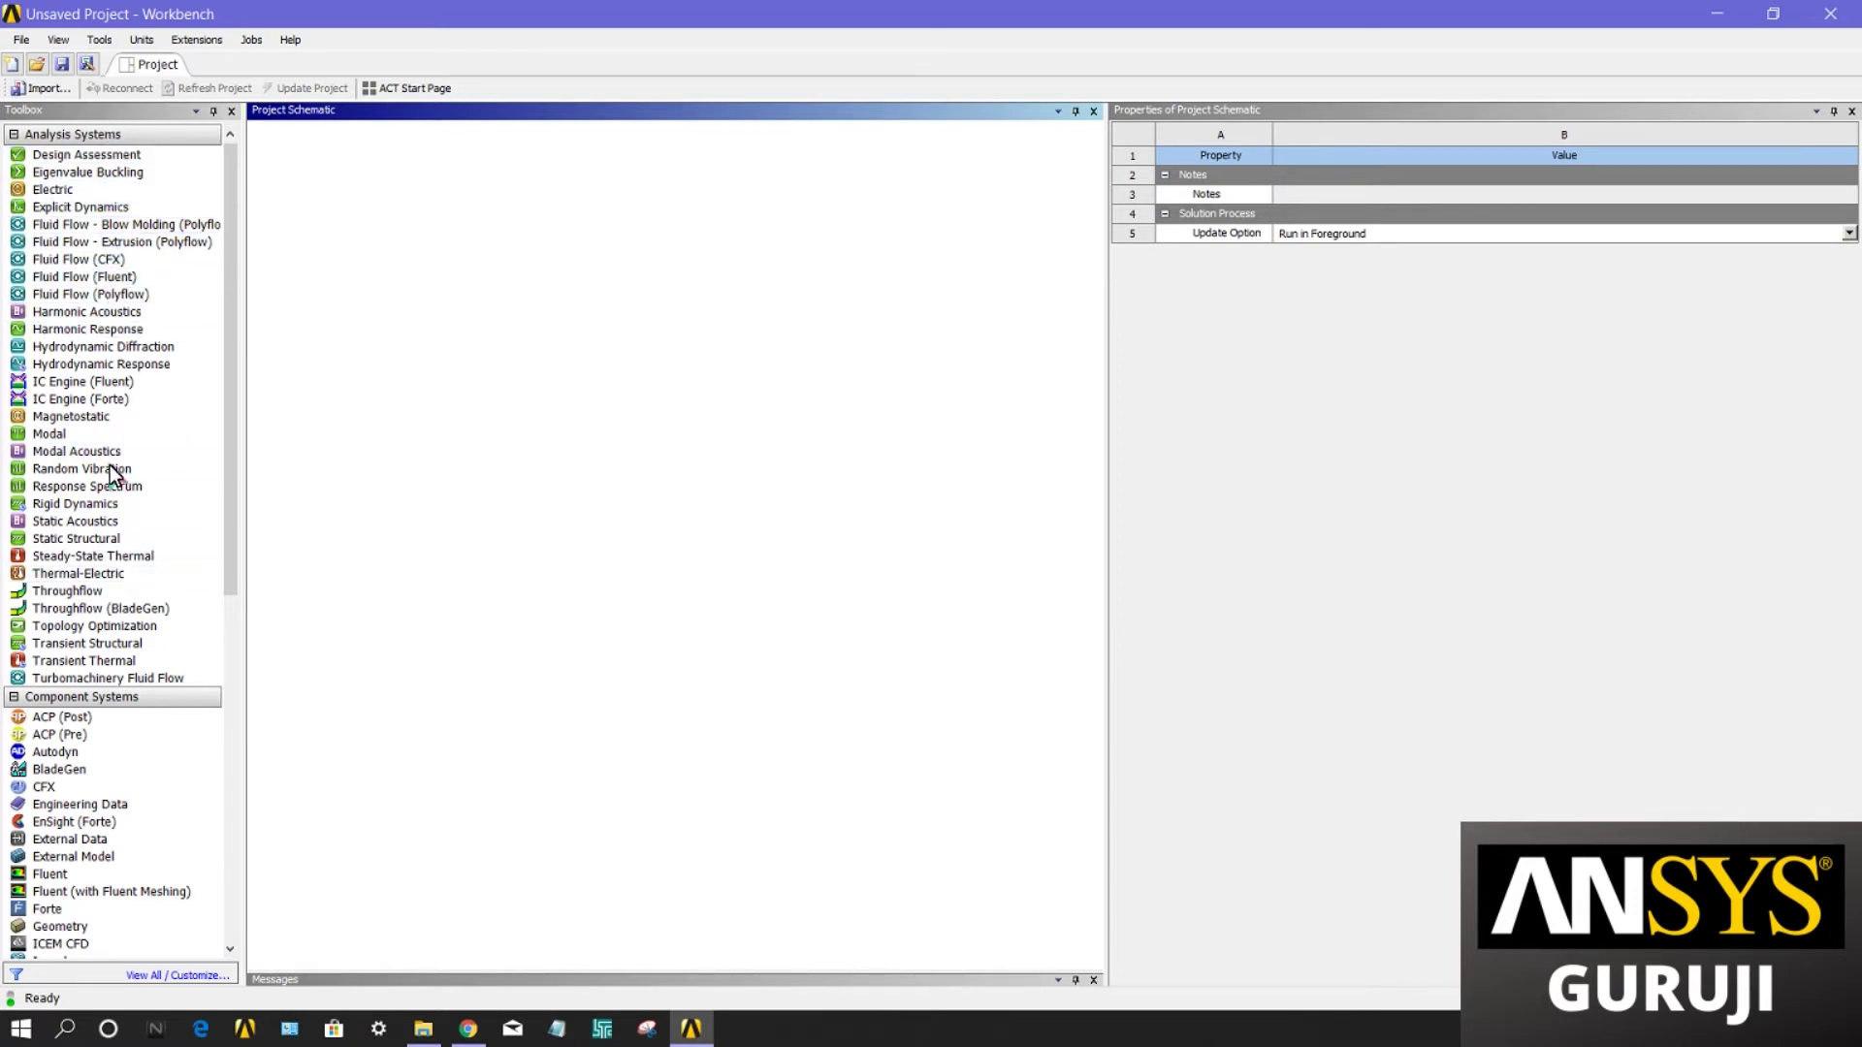
left_click(97, 156)
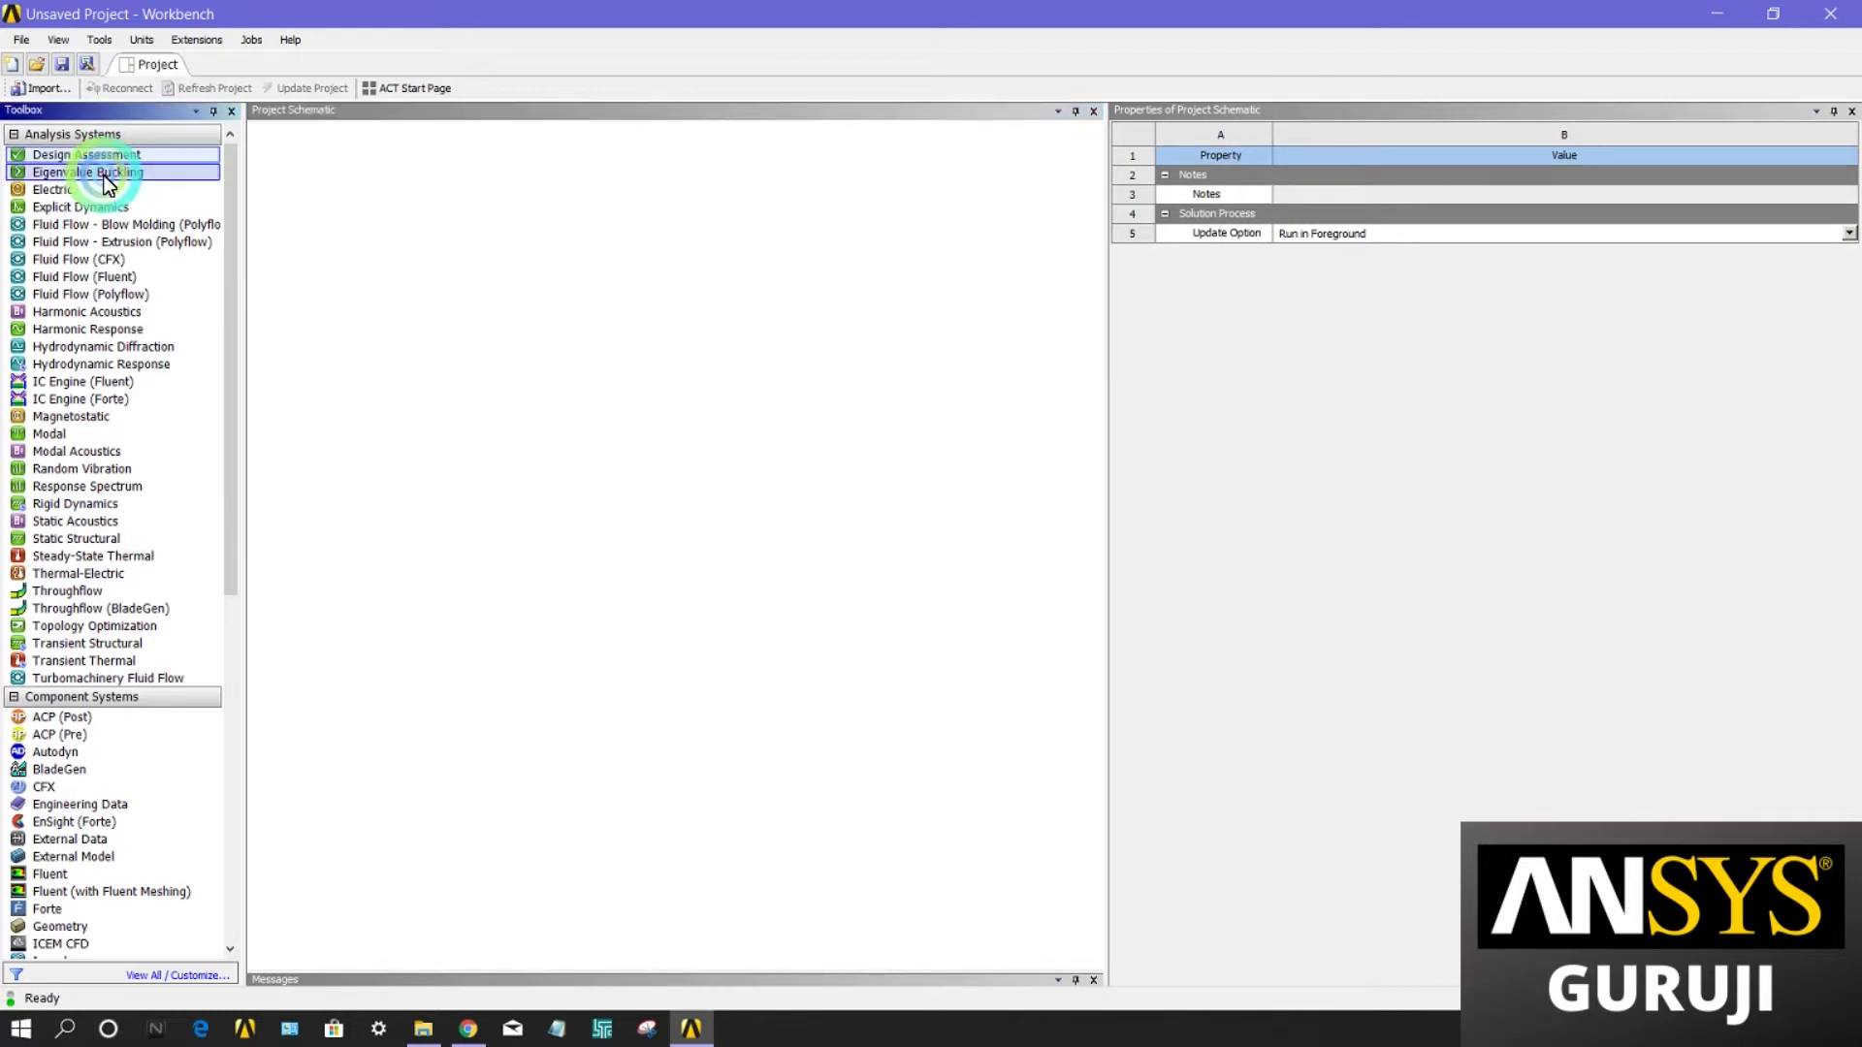
left_click(107, 170)
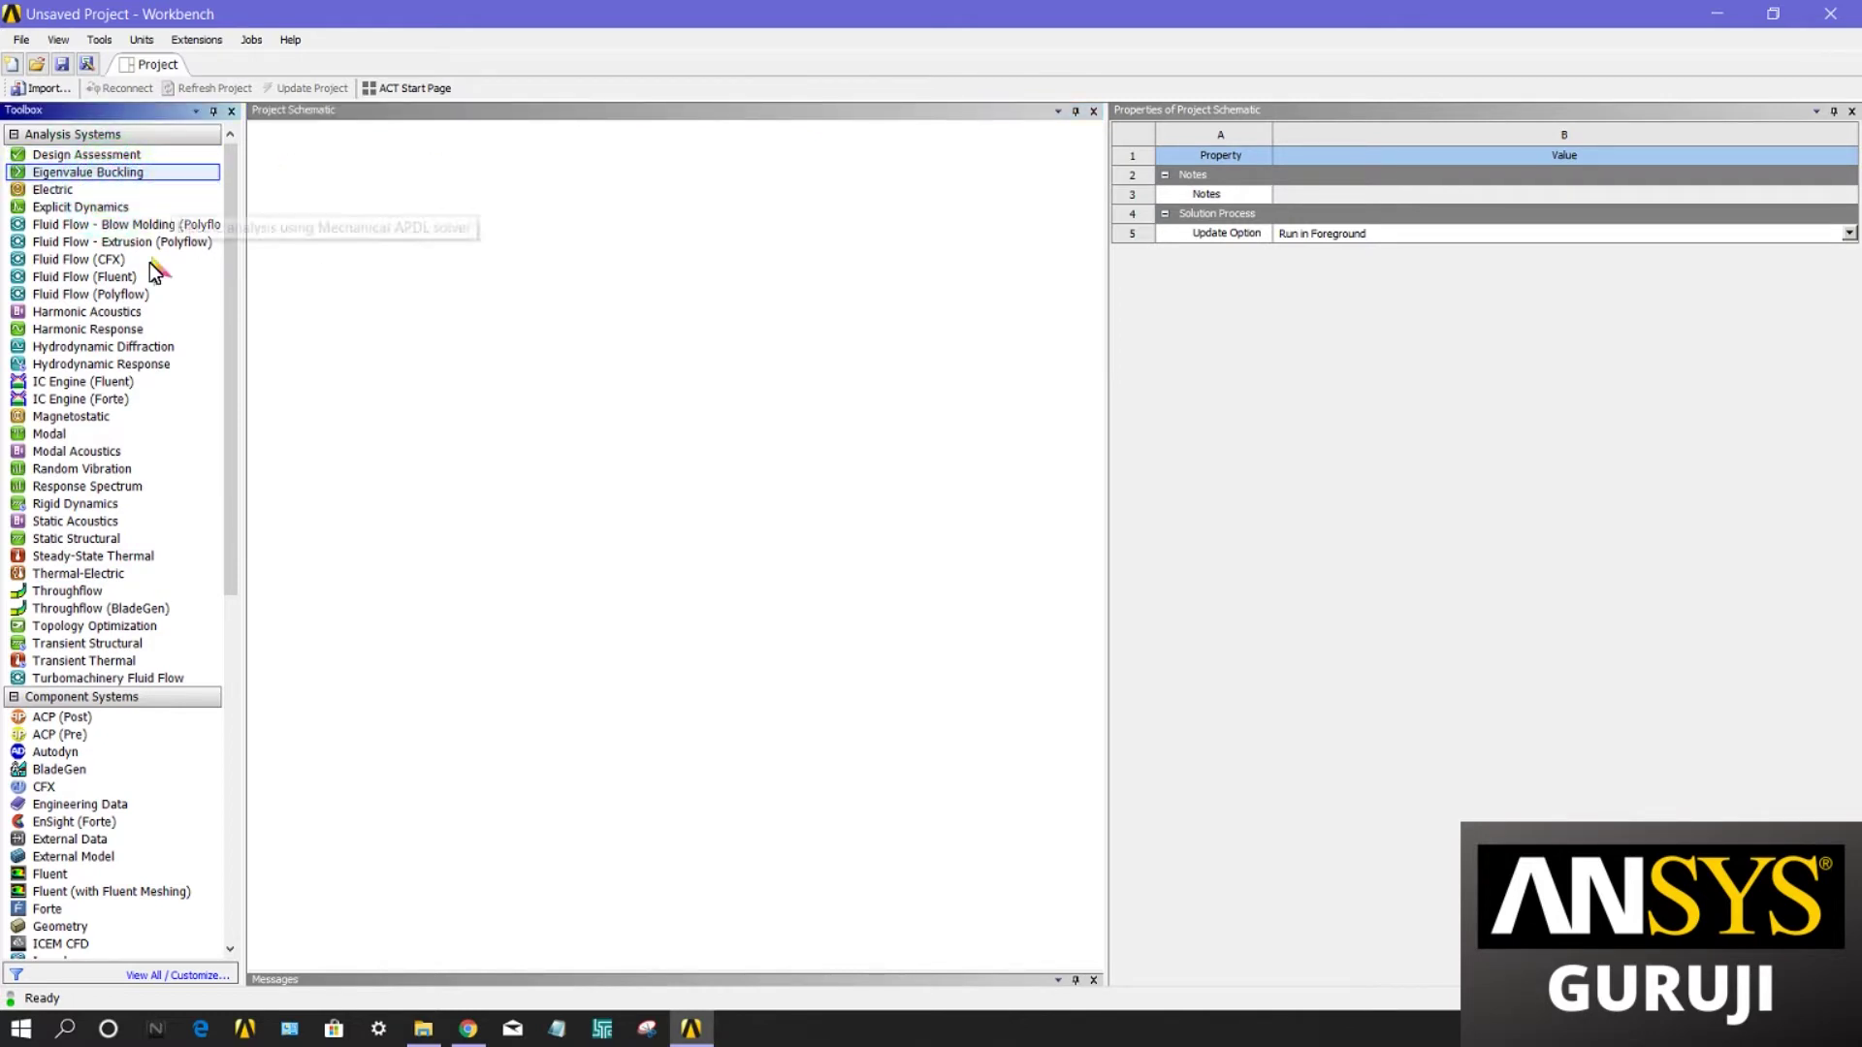
left_click(328, 363)
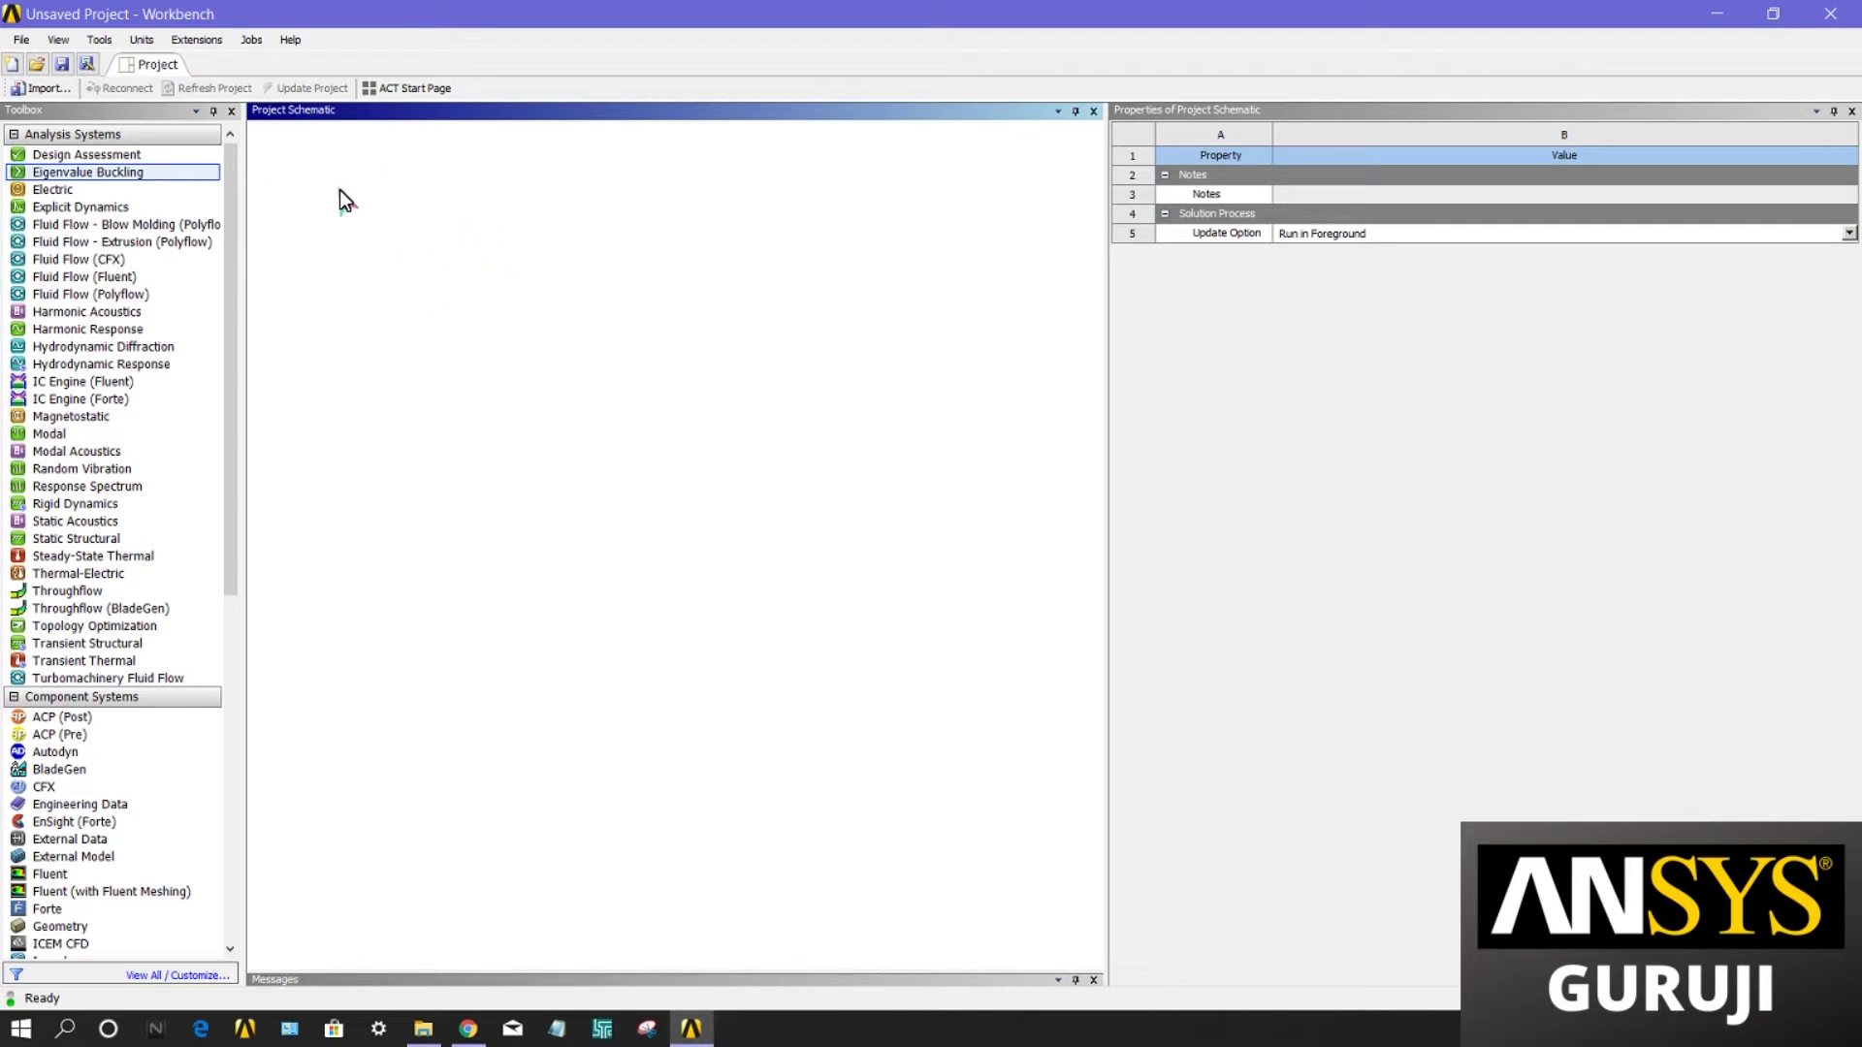
Step: Place a standalone Fluid Flow - Blow Molding system, keep its default name, and check its Geometry cell properties
left_click(135, 224)
left_click_drag(136, 224, 334, 236)
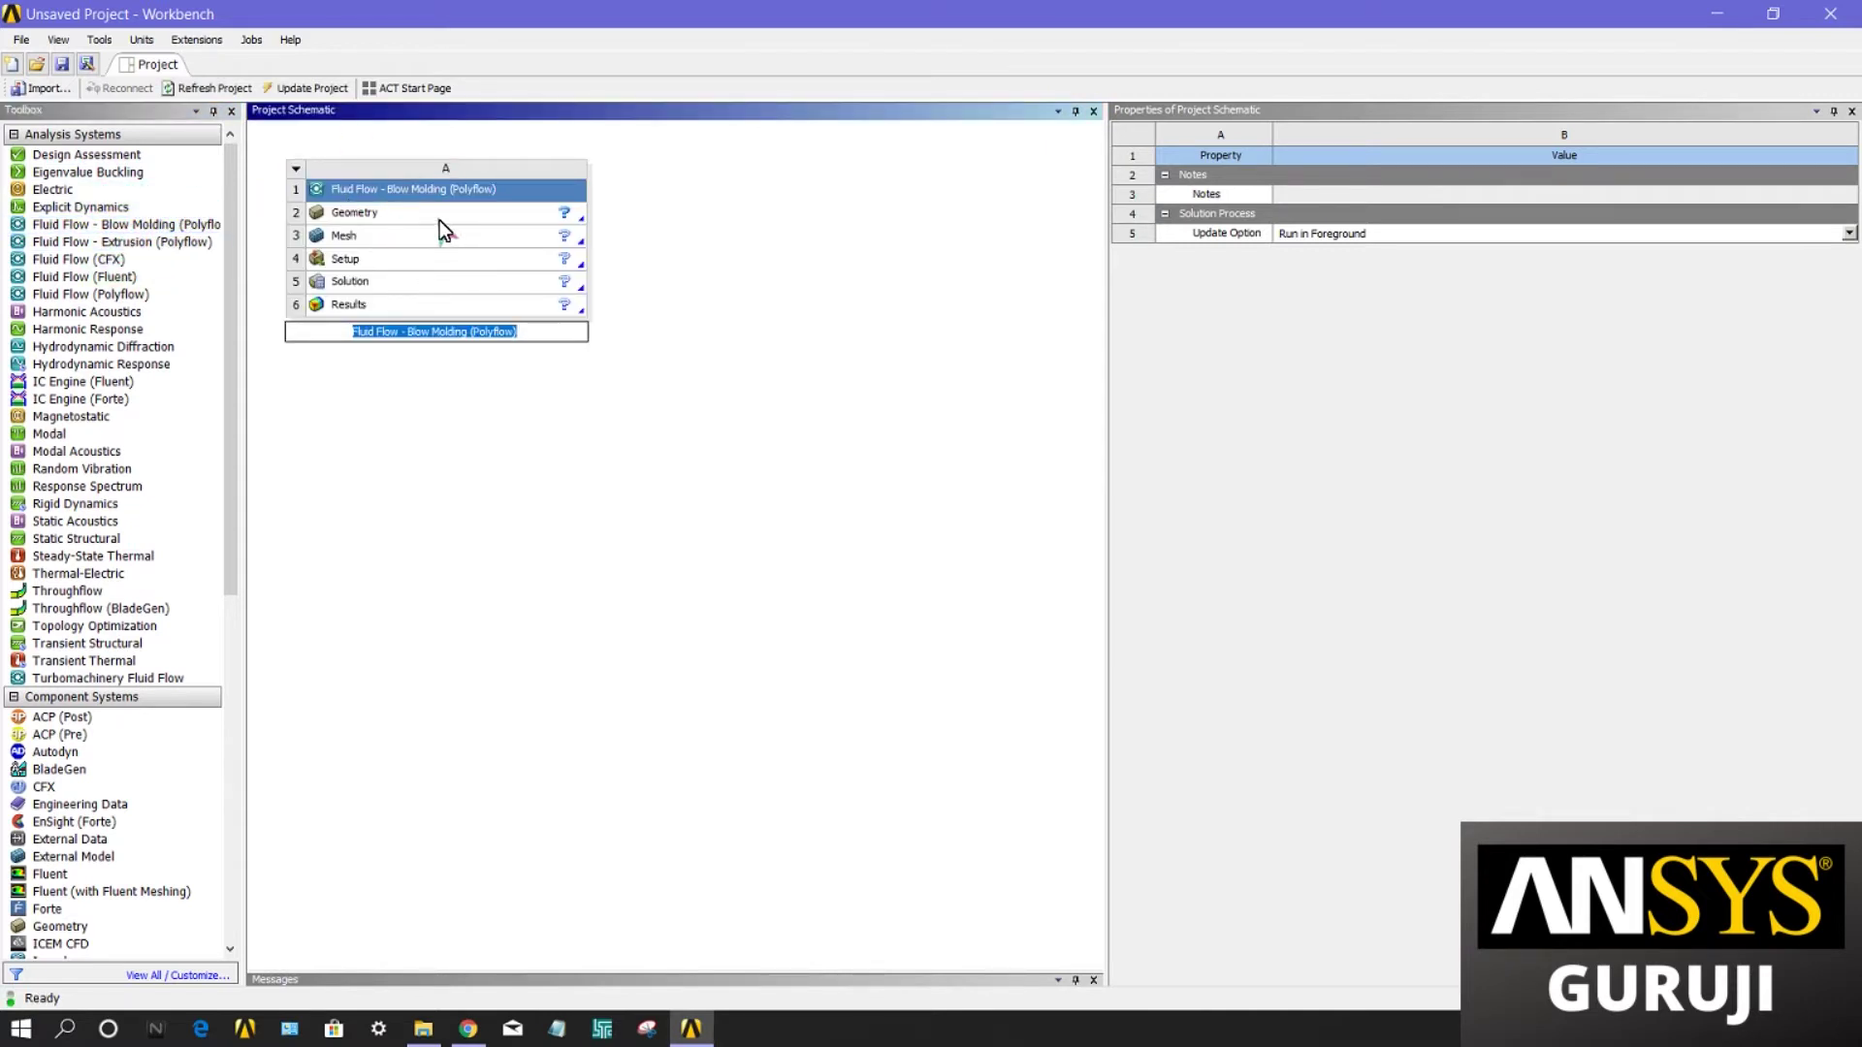
left_click(368, 213)
left_click(717, 308)
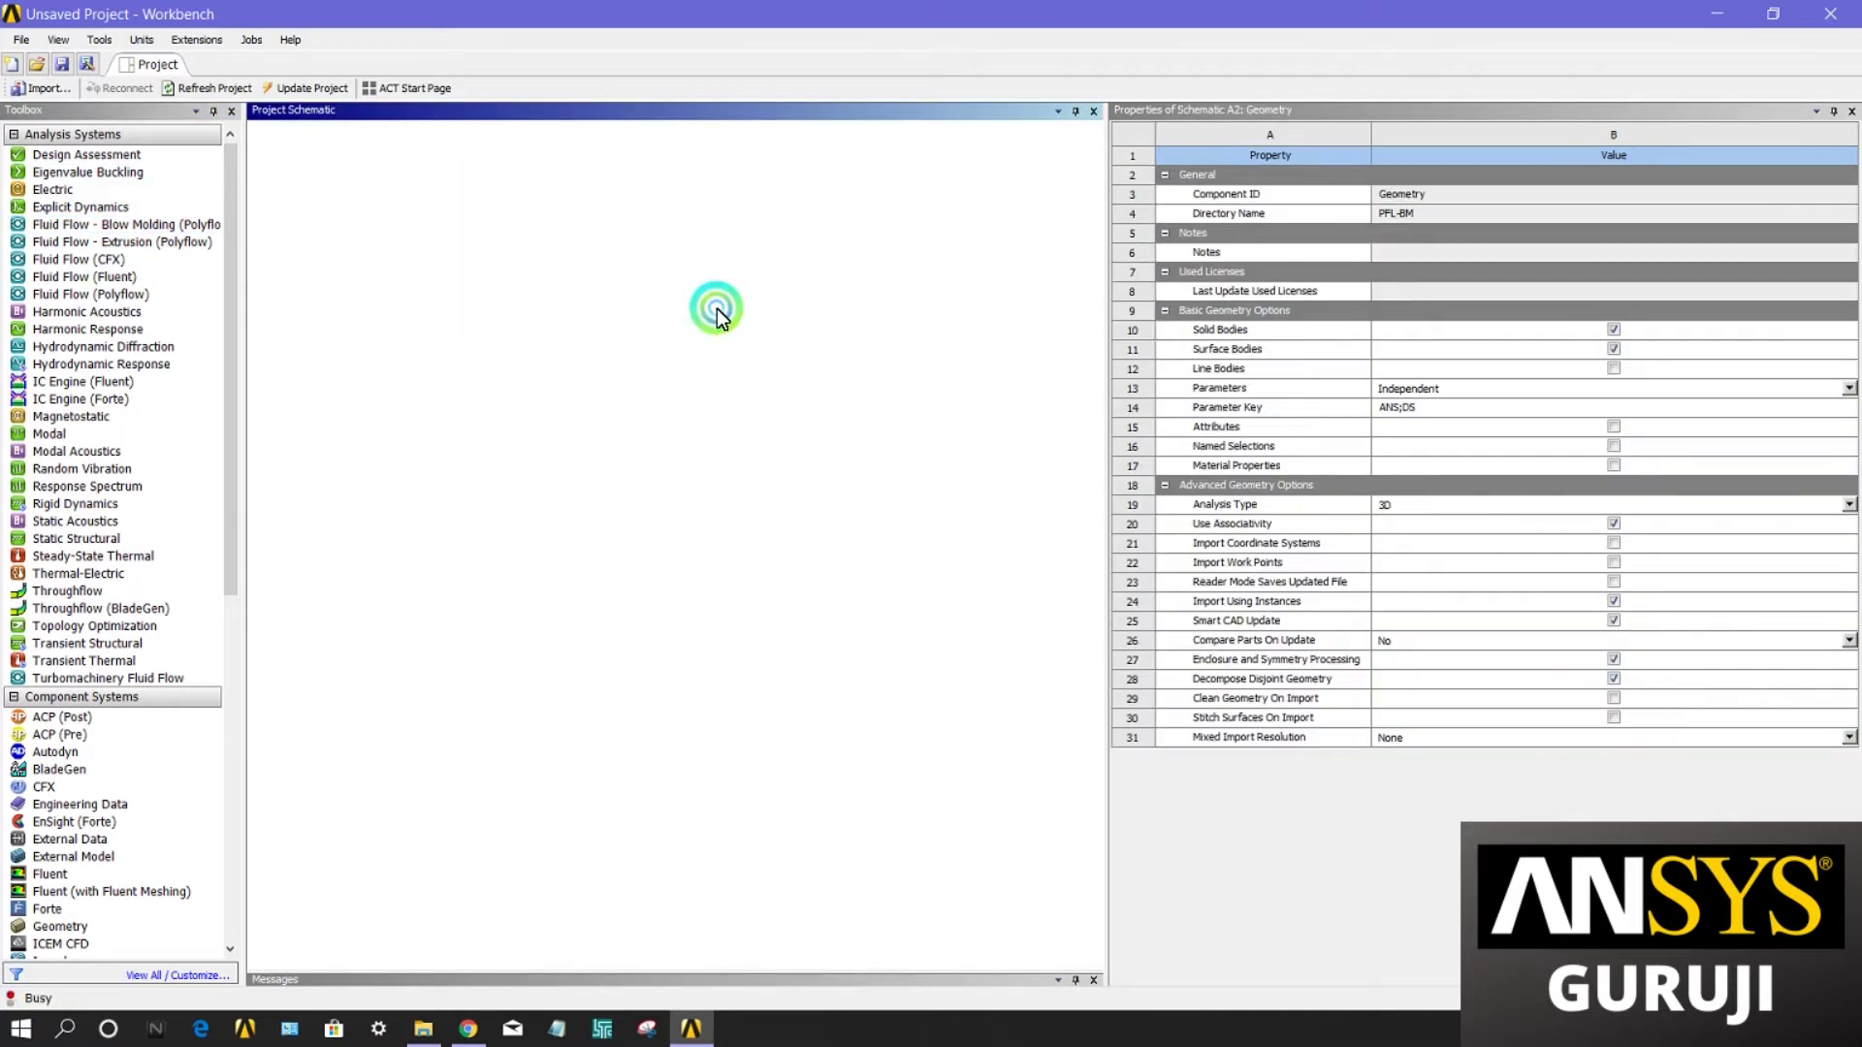
left_click(445, 149)
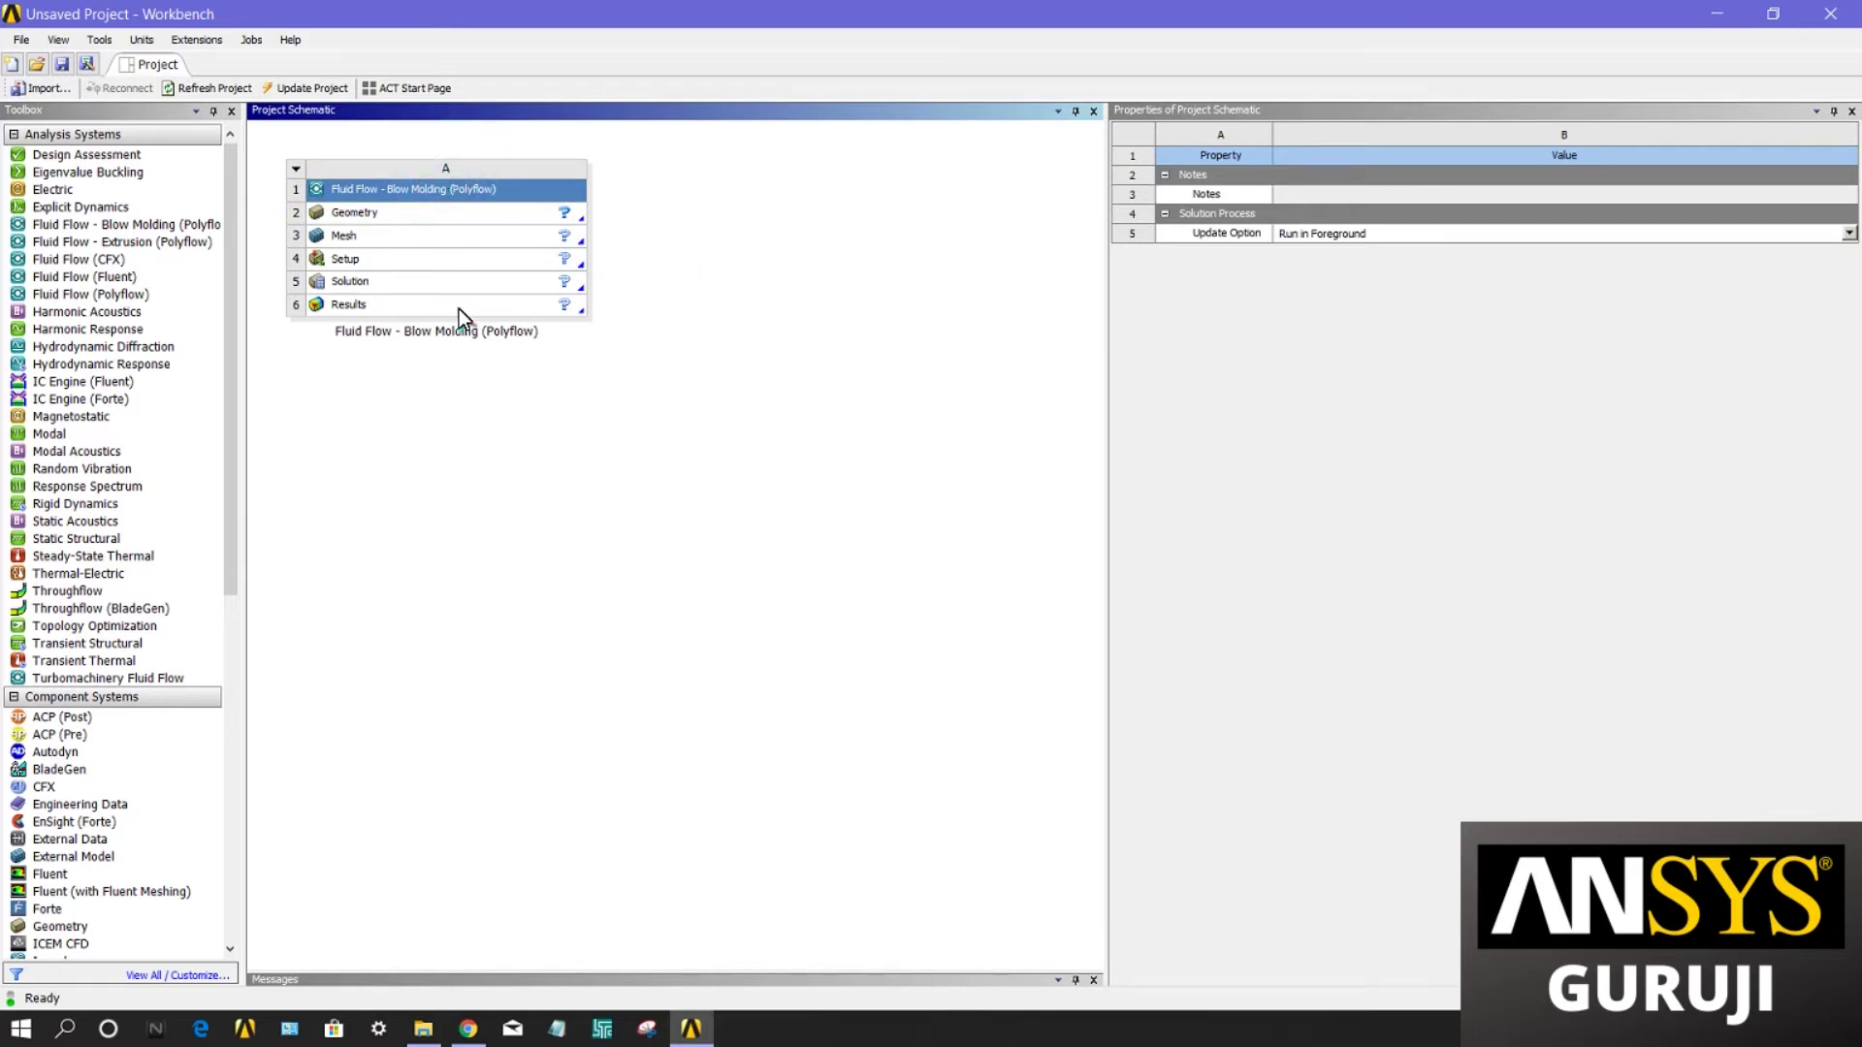
left_click(664, 151)
Step: Scroll through the Toolbox to review every system category
scroll(88, 589, "down", 1)
scroll(107, 663, "down", 1)
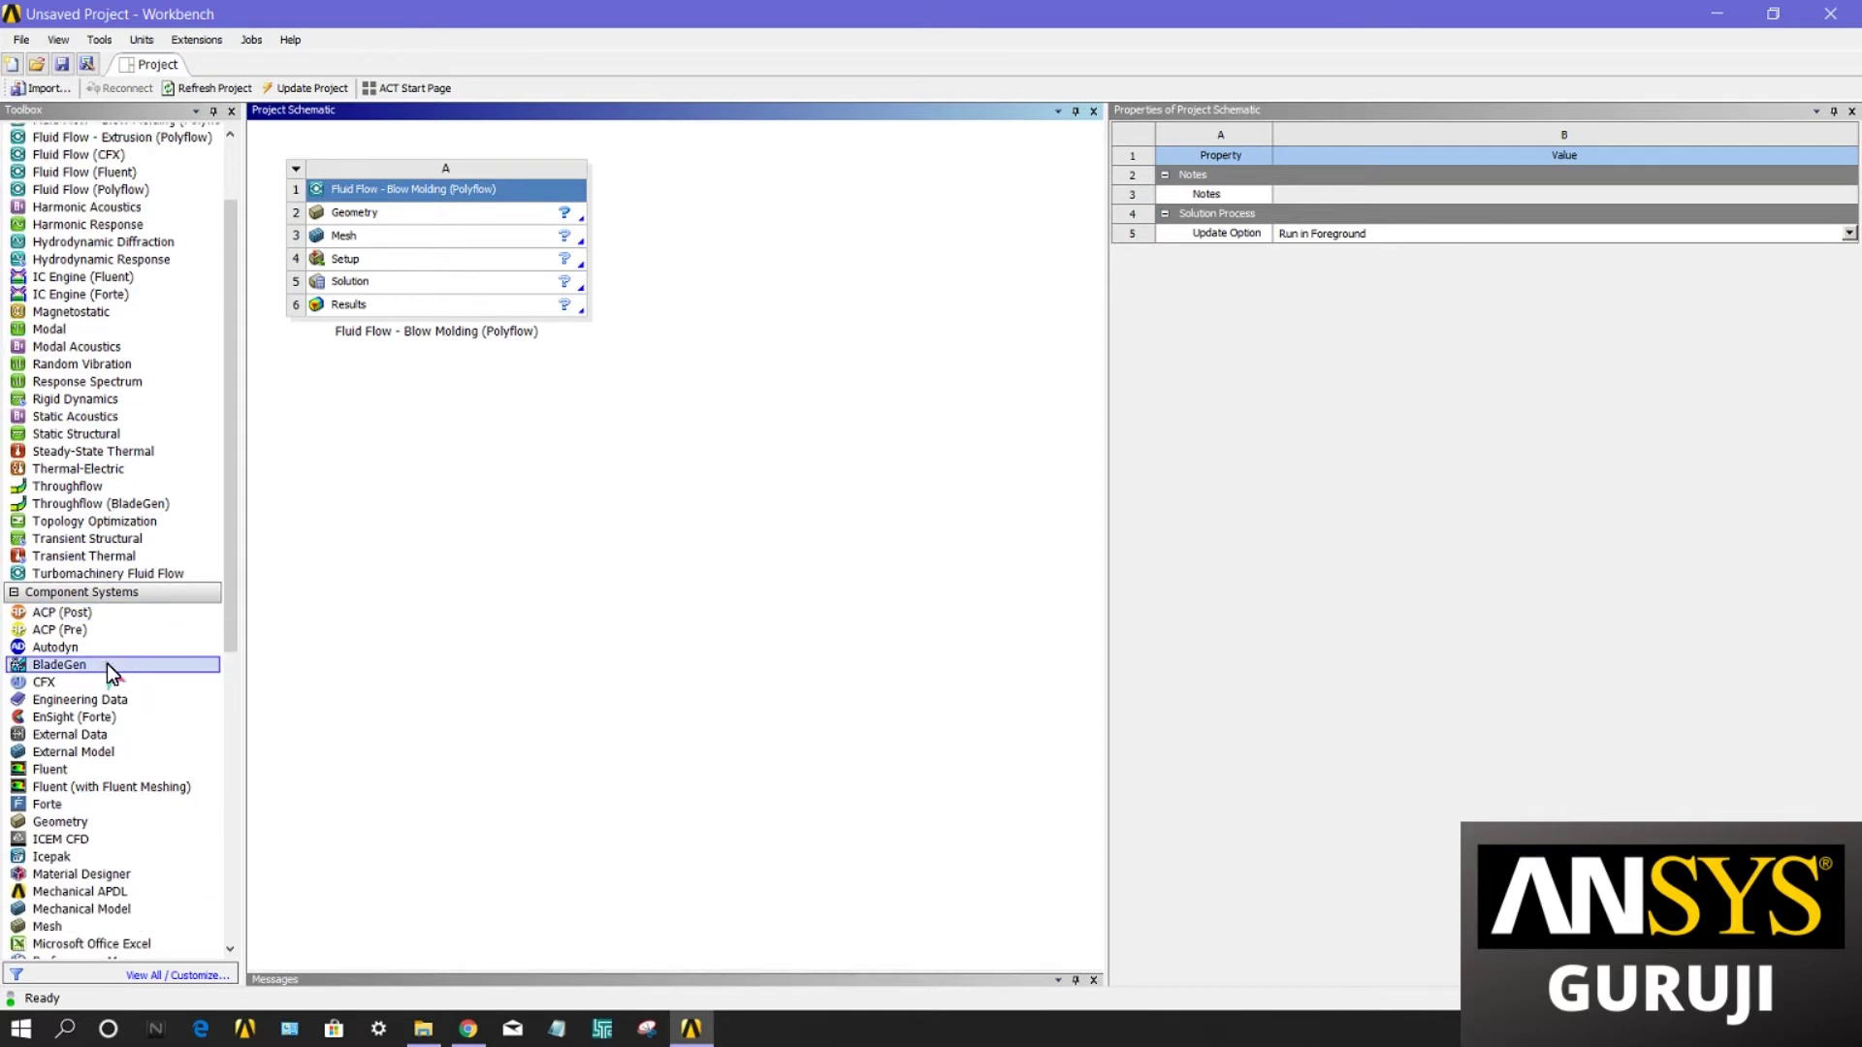
scroll(116, 718, "down", 3)
scroll(129, 754, "down", 5)
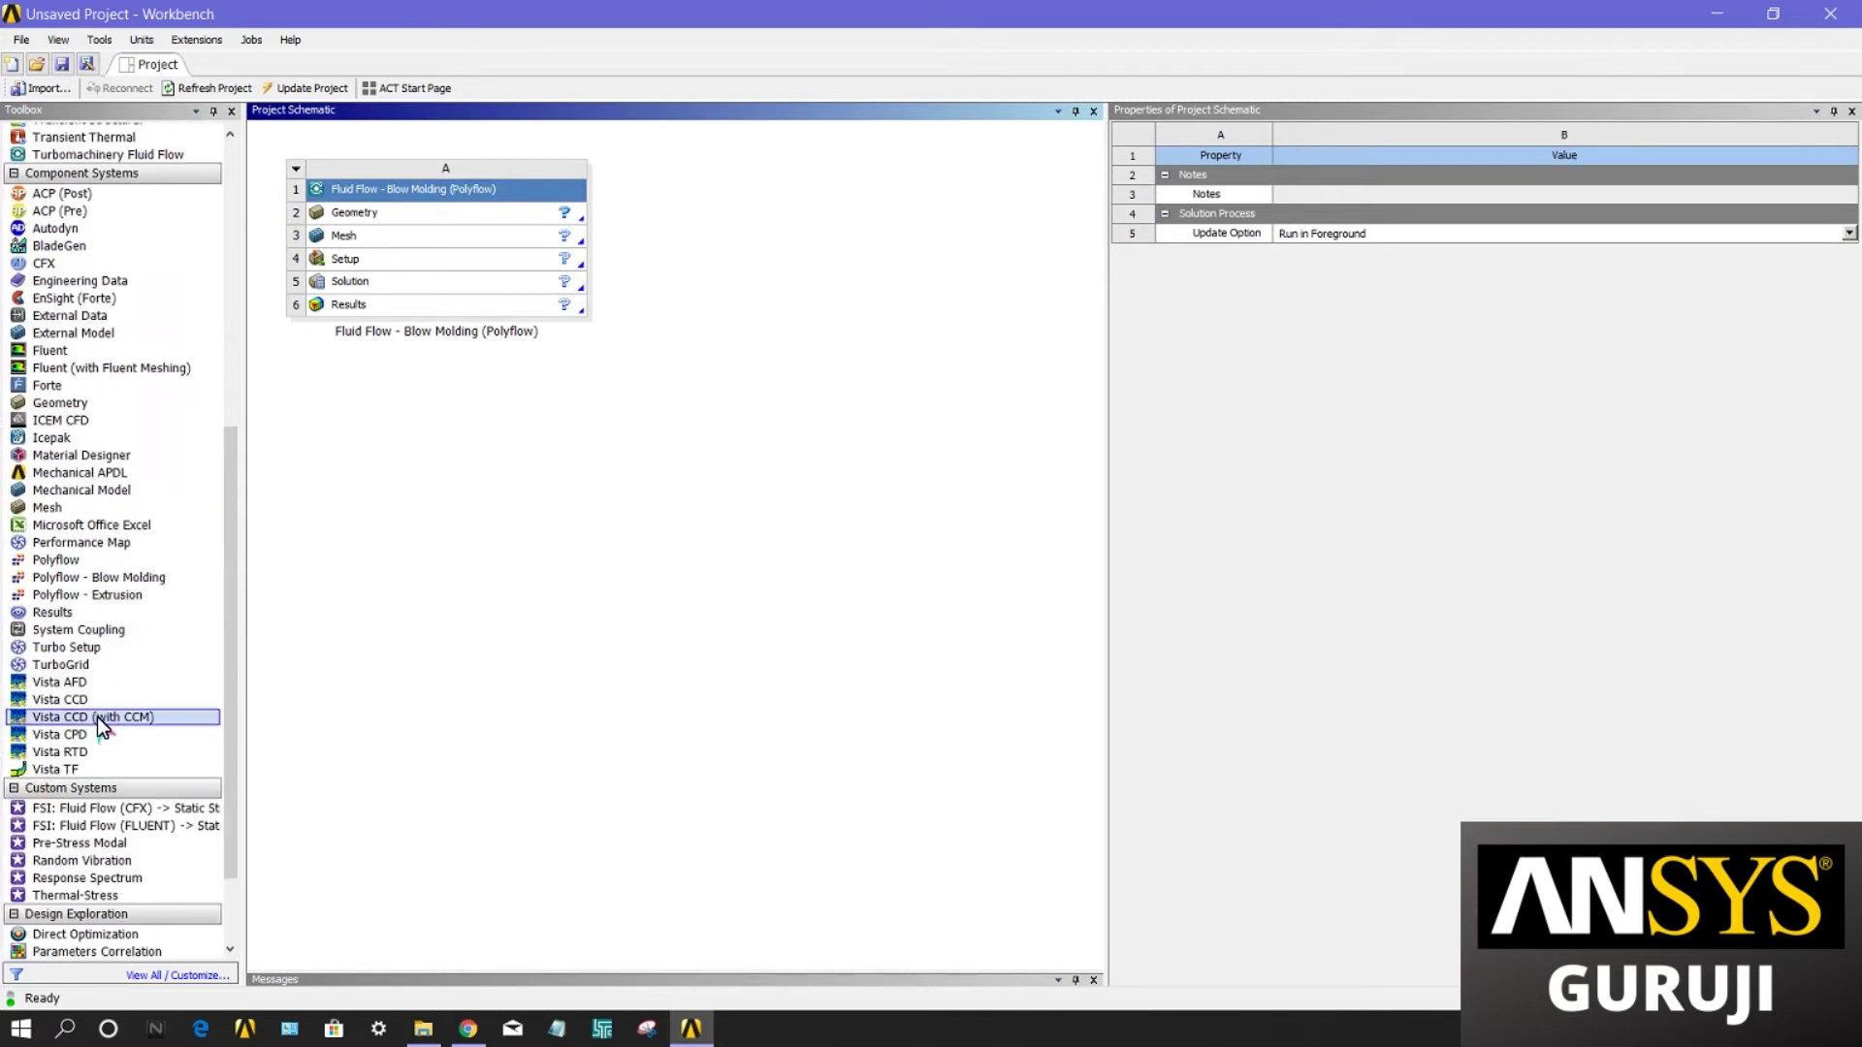
scroll(91, 859, "down", 2)
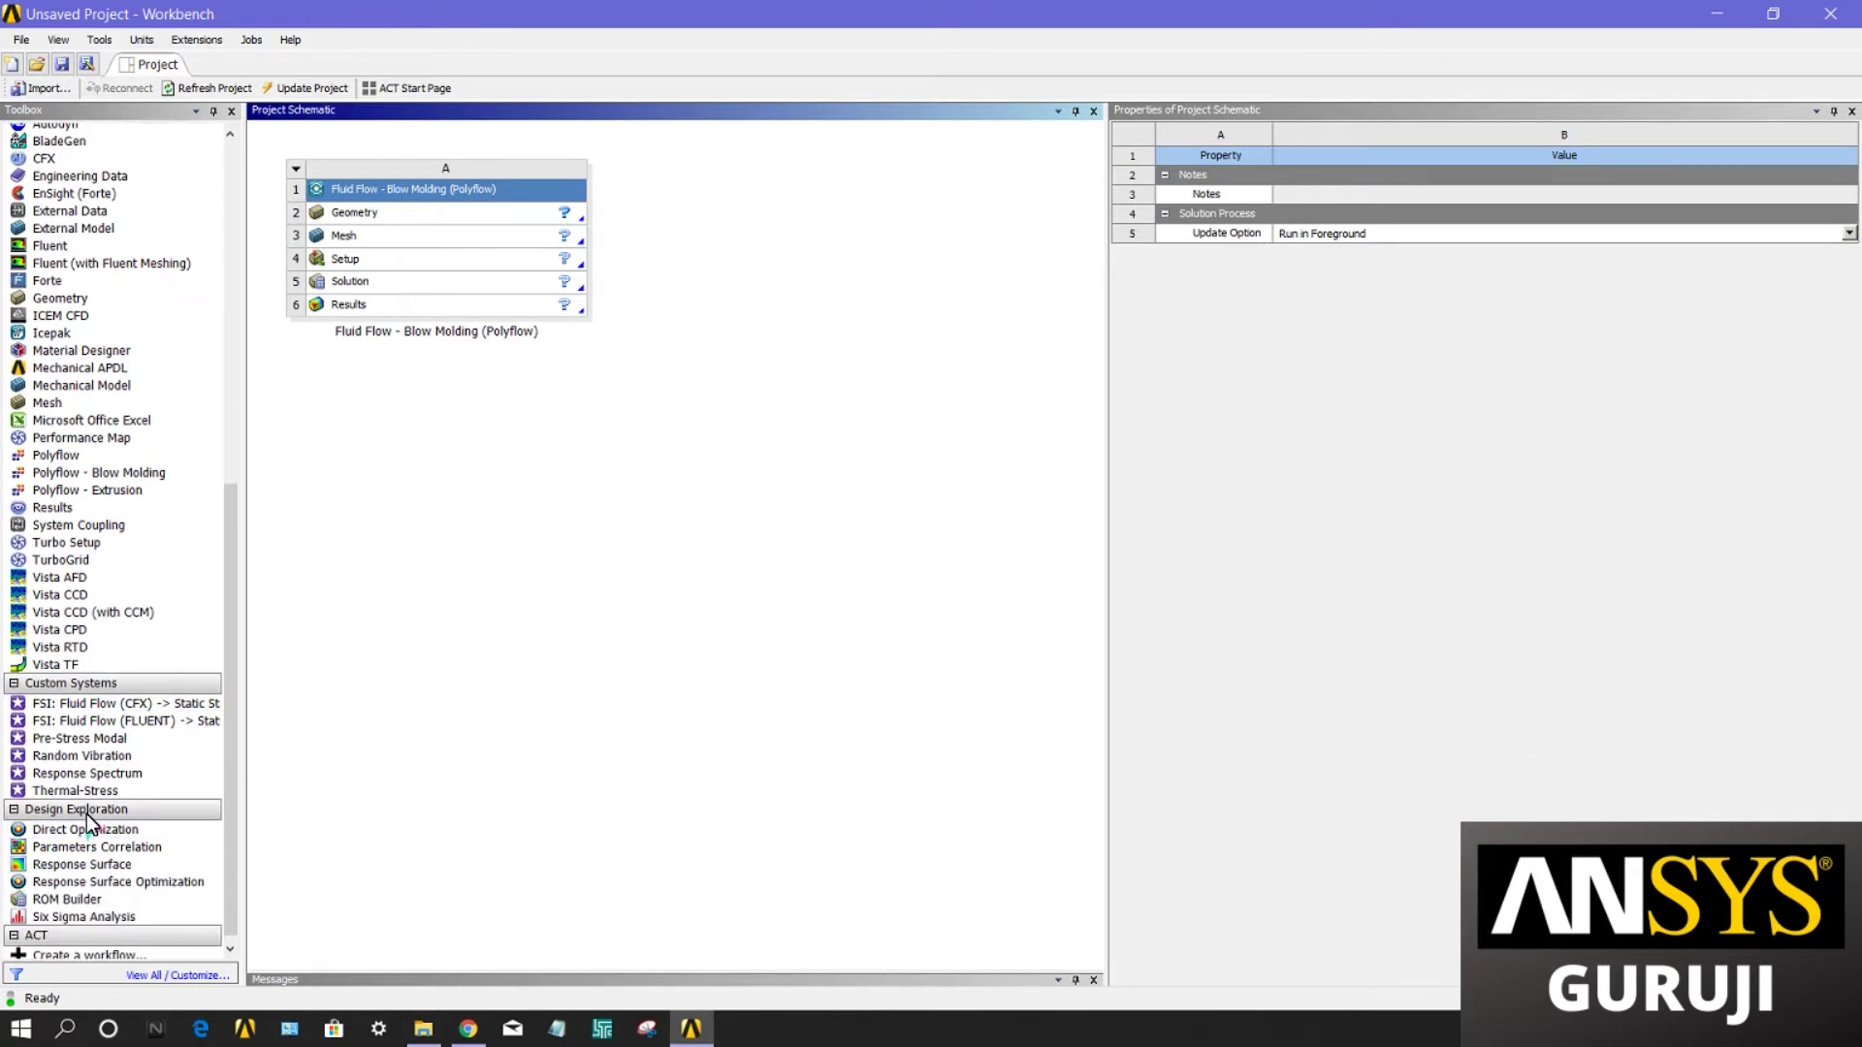
scroll(114, 881, "down", 1)
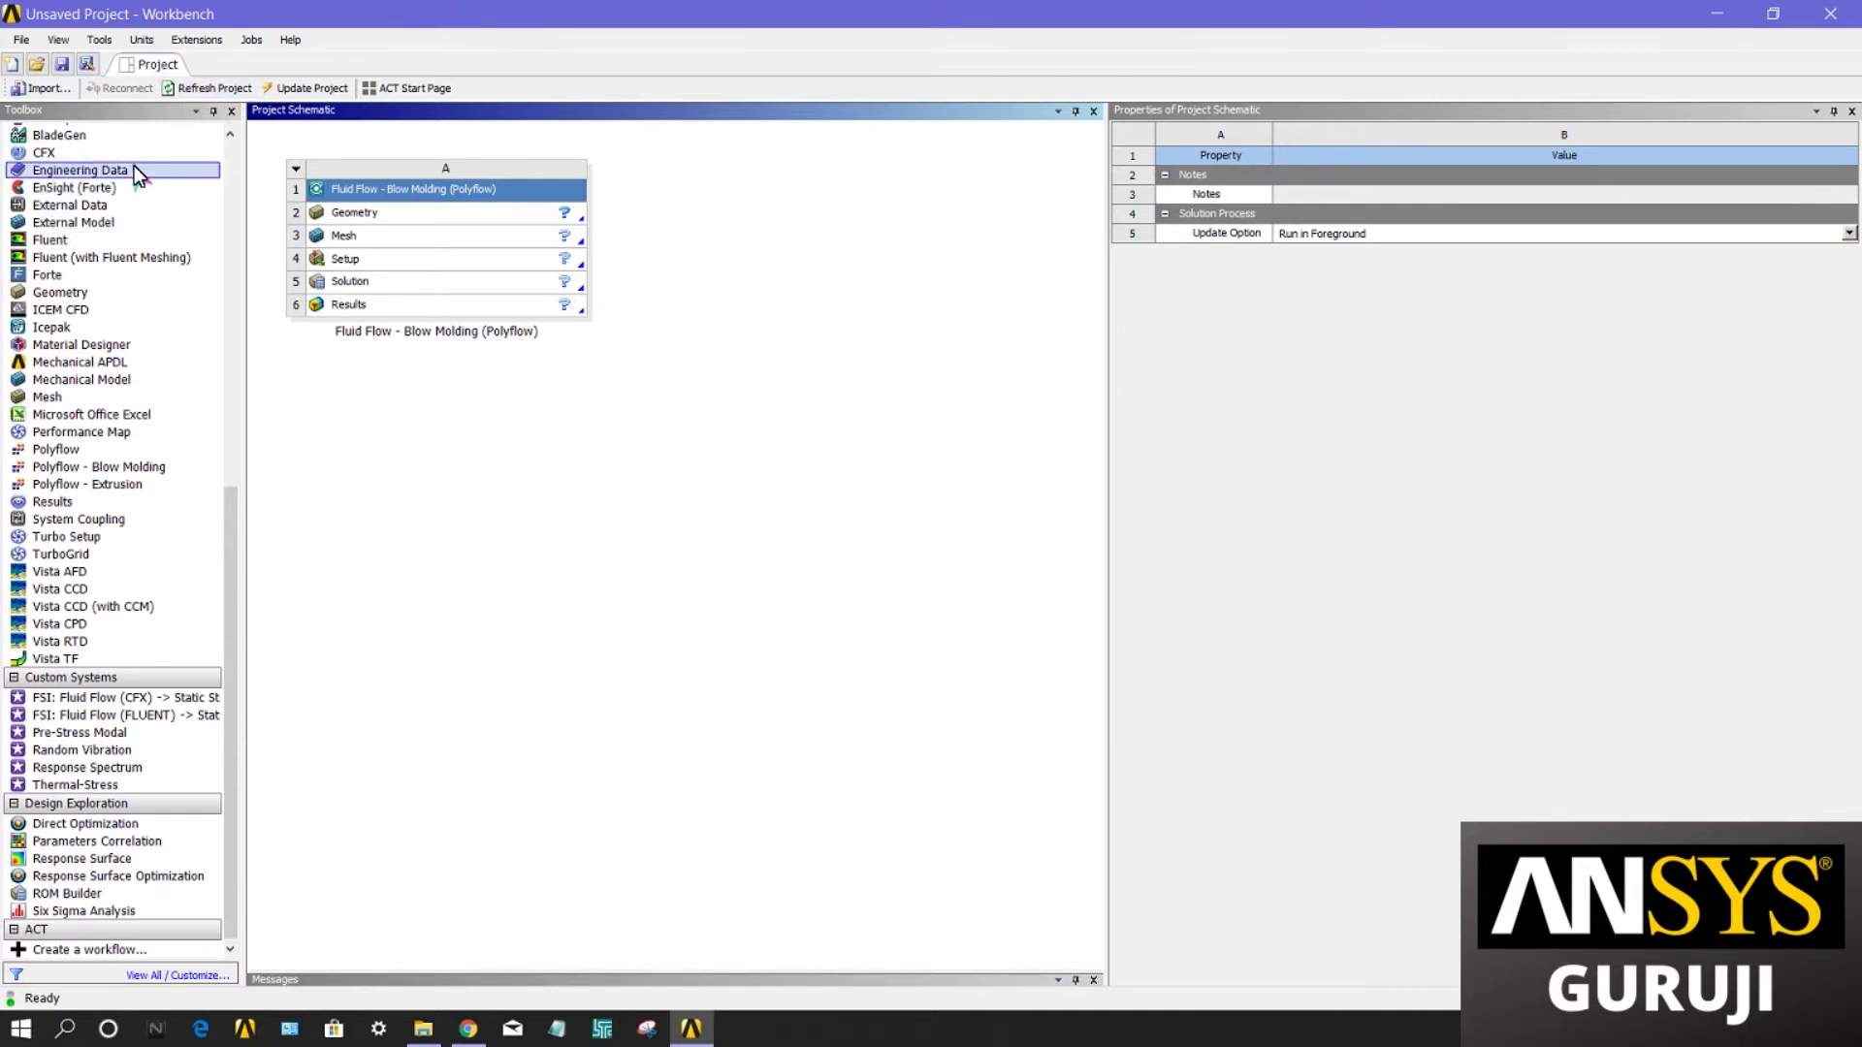
scroll(134, 165, "up", 12)
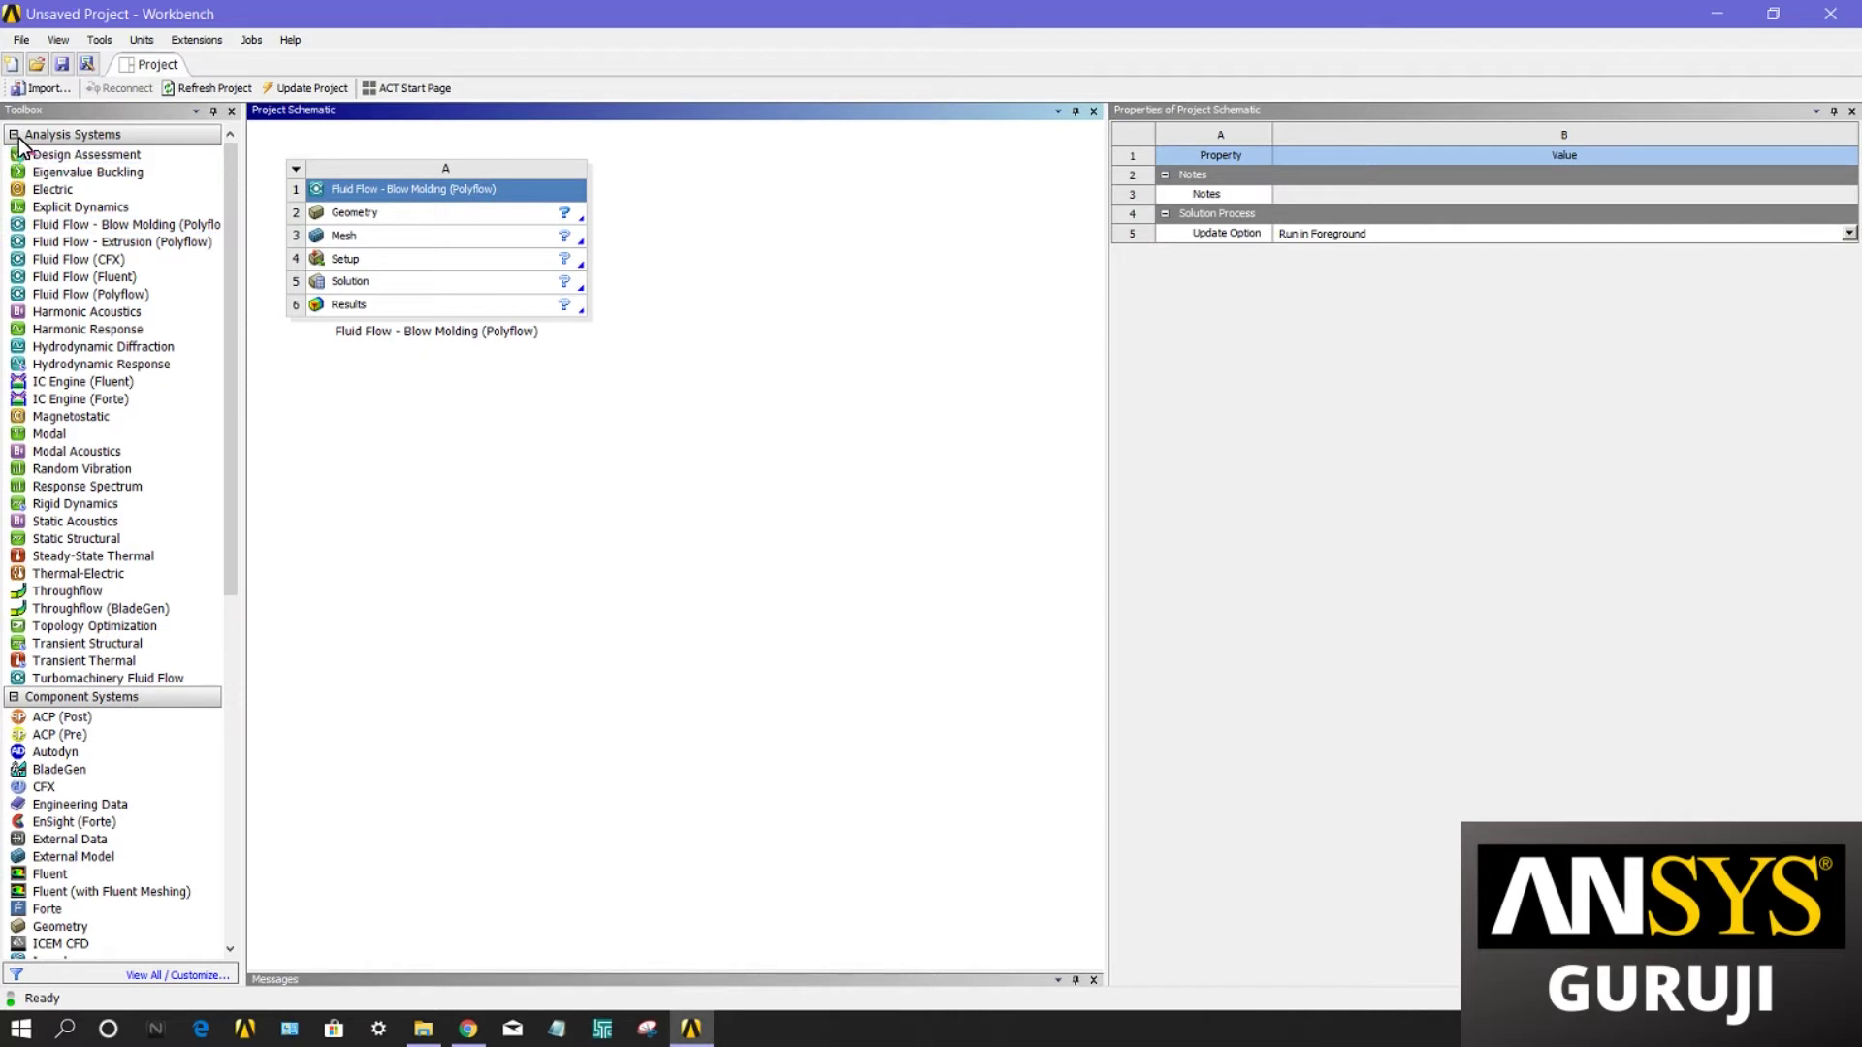
Step: Collapse Analysis, Component, Custom Systems and Design Exploration, then re-expand Analysis Systems
left_click(14, 134)
left_click(14, 155)
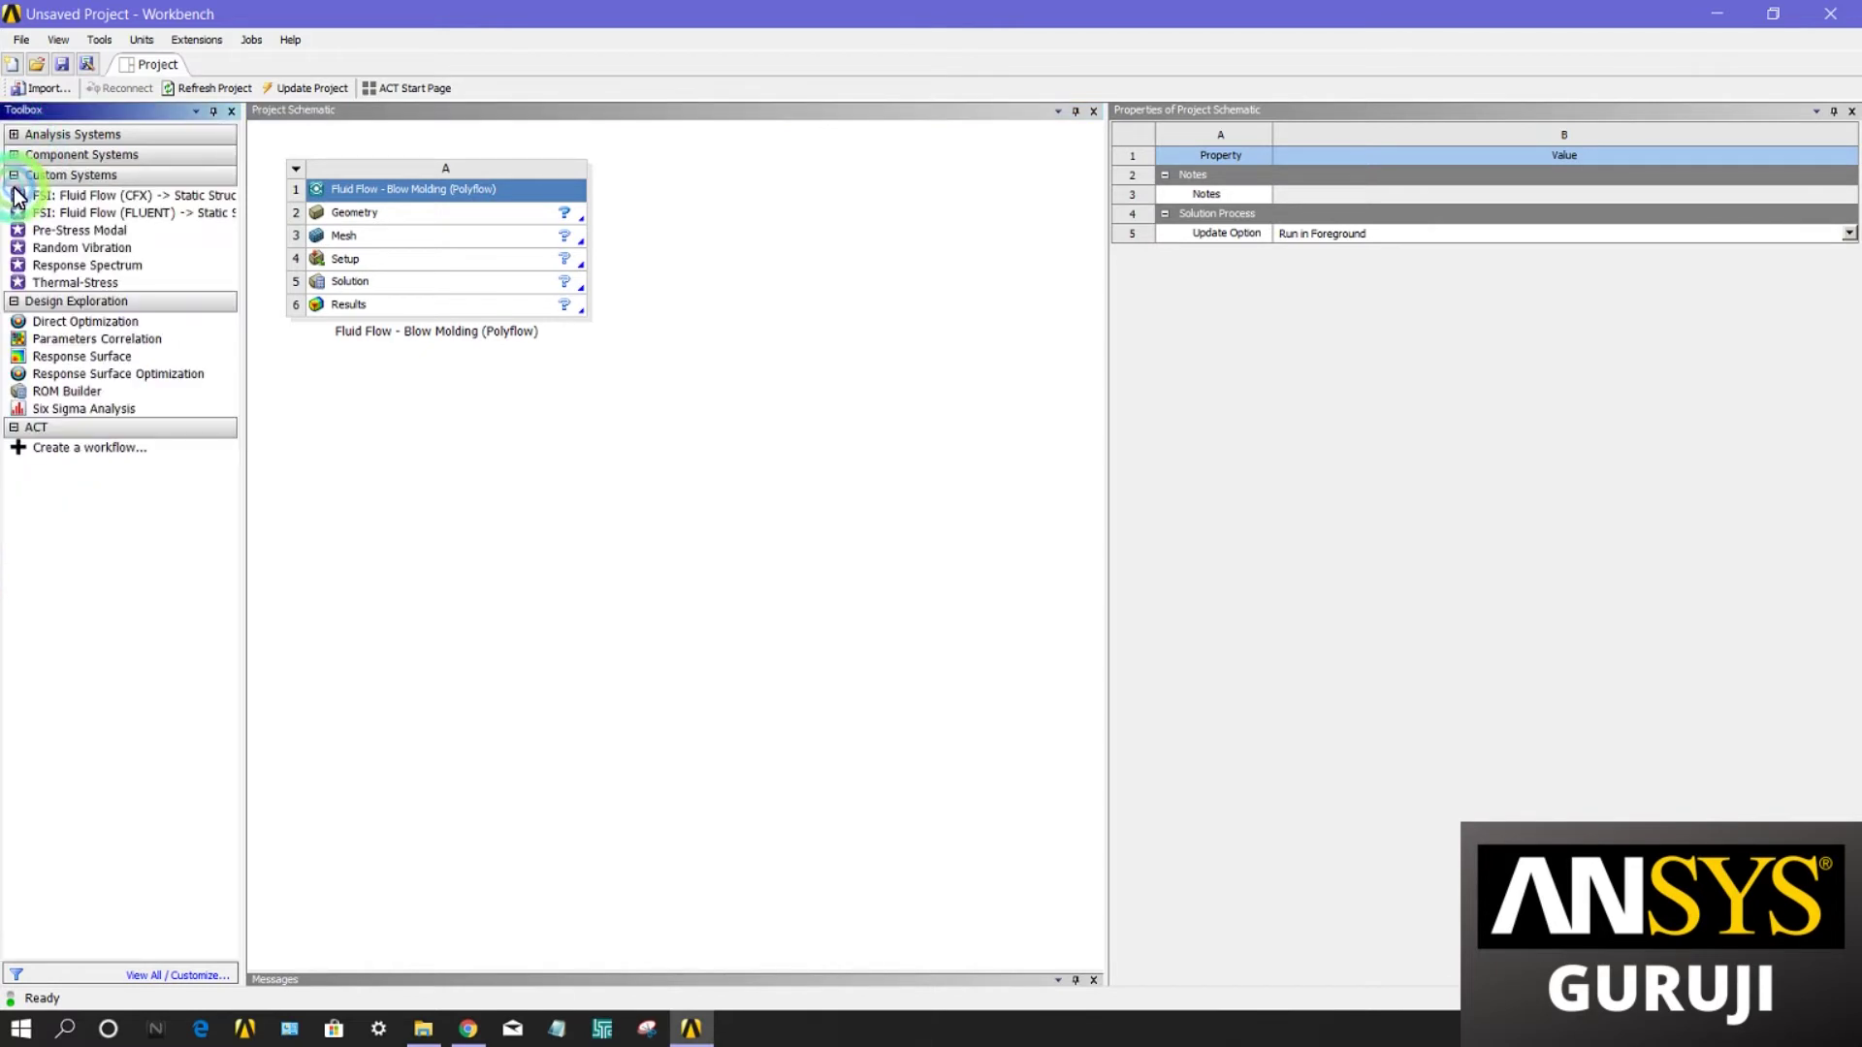
left_click(13, 174)
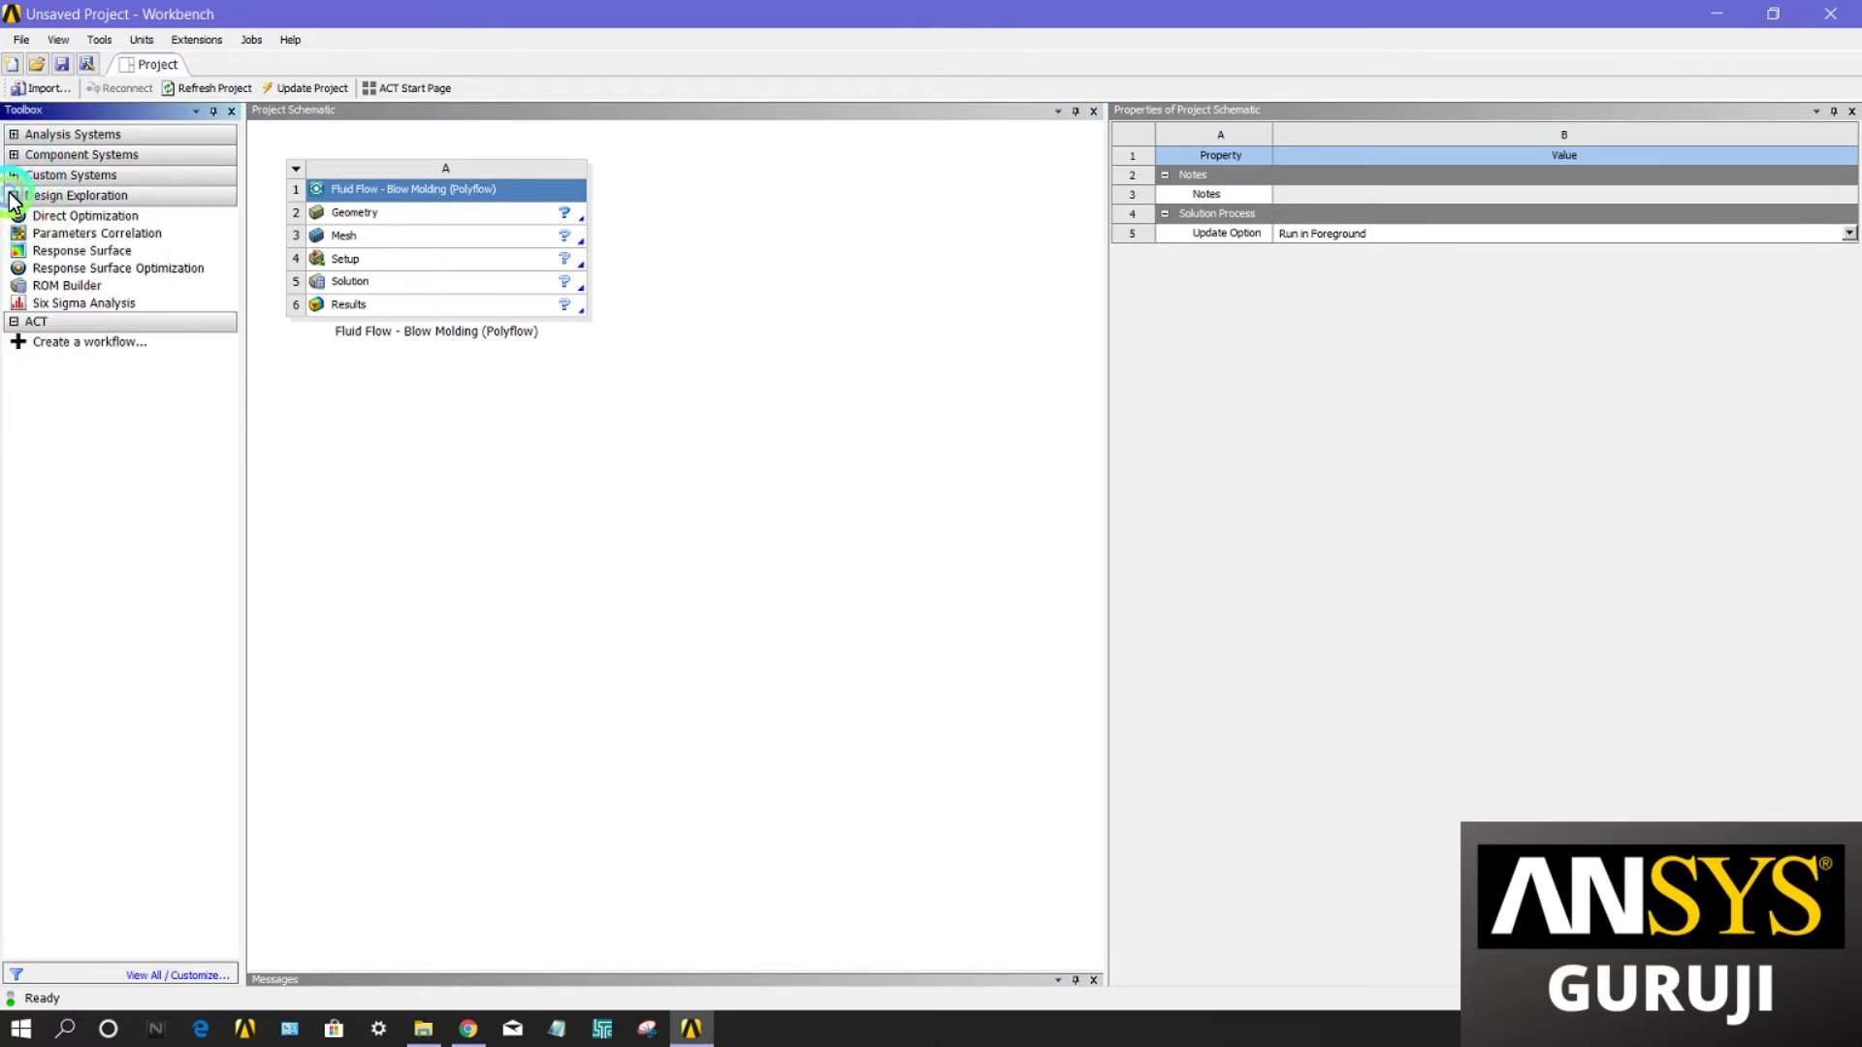
left_click(13, 195)
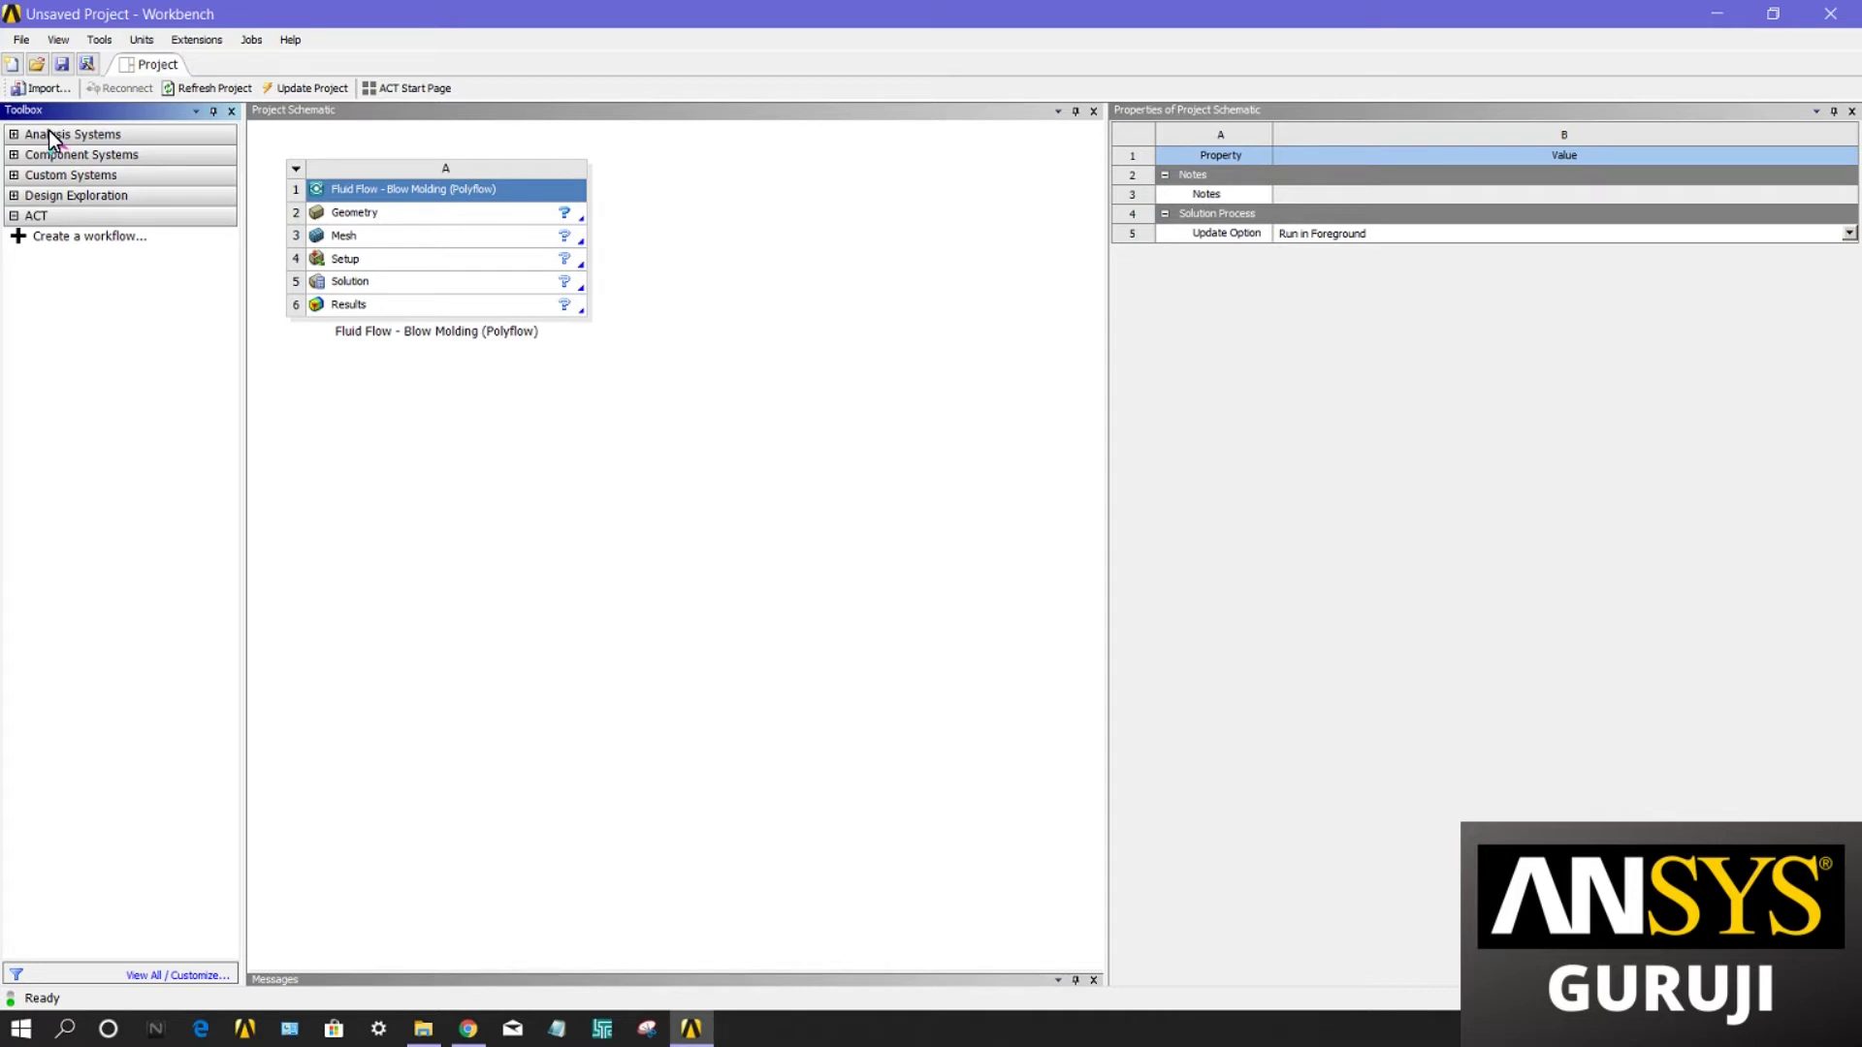
left_click(15, 134)
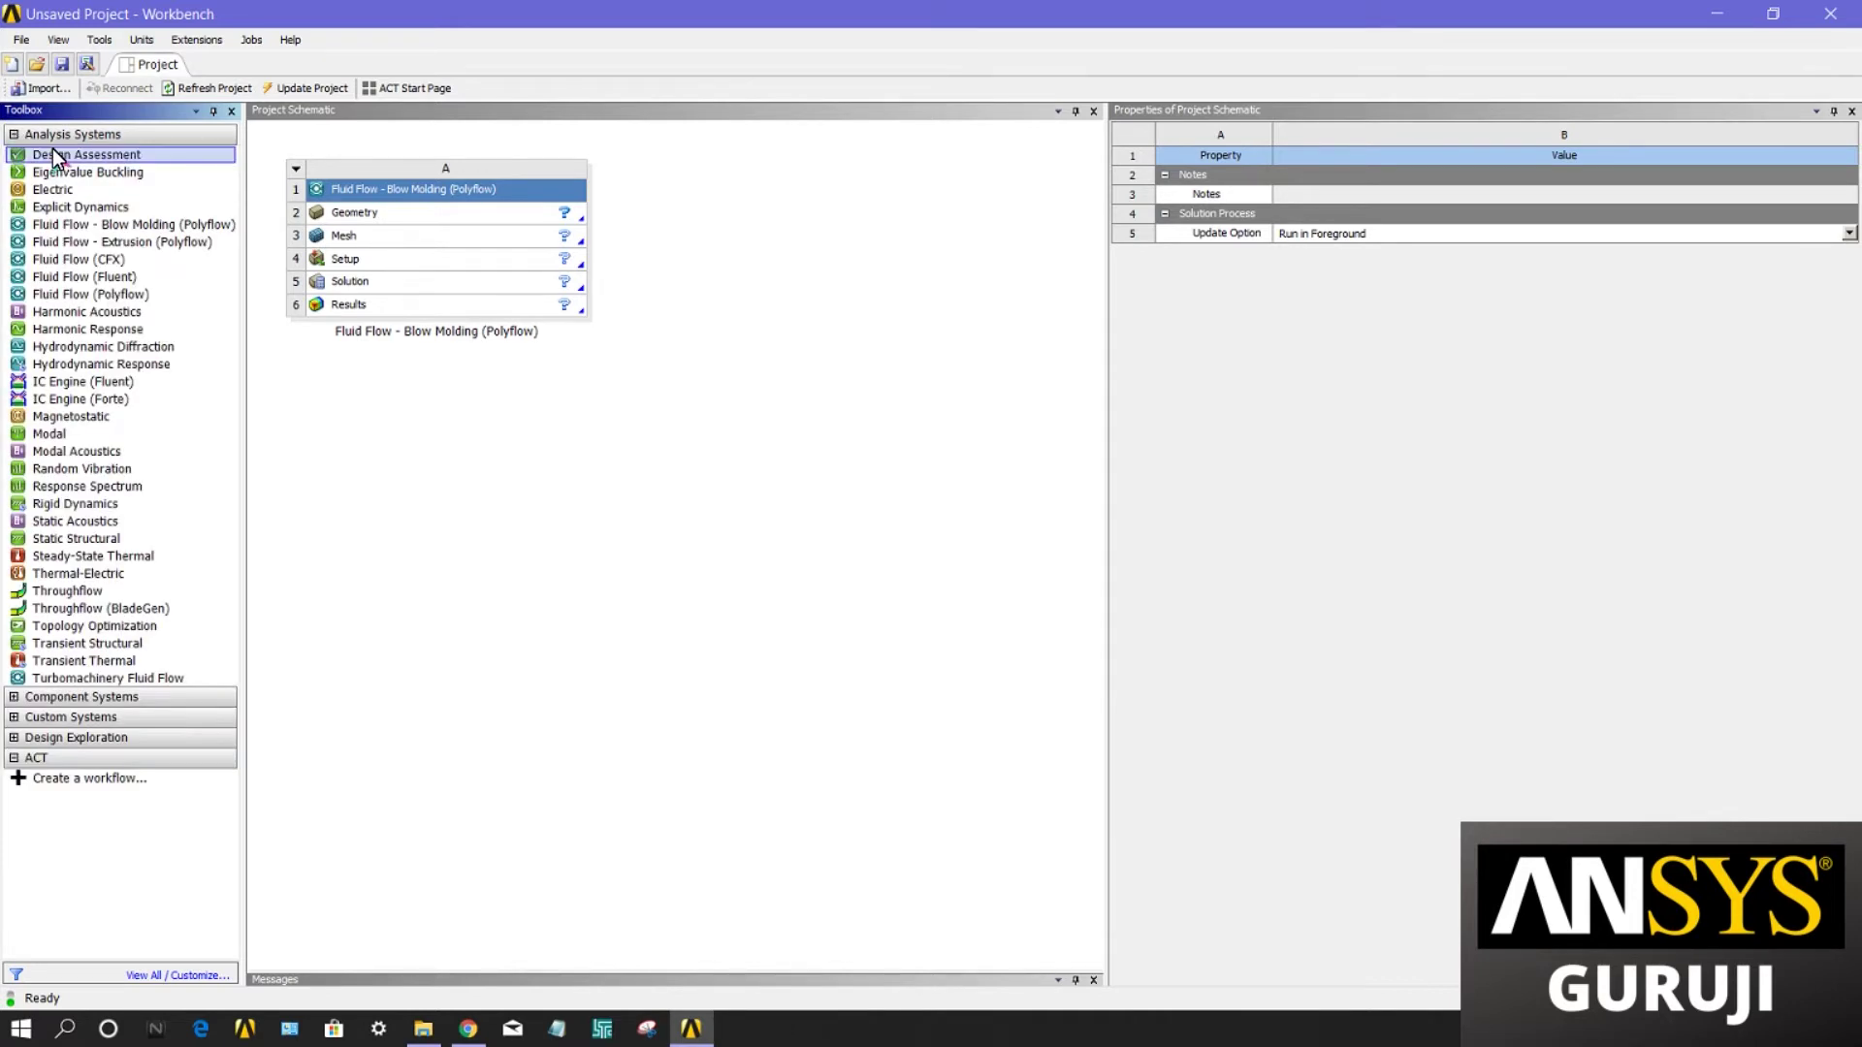
left_click(97, 278)
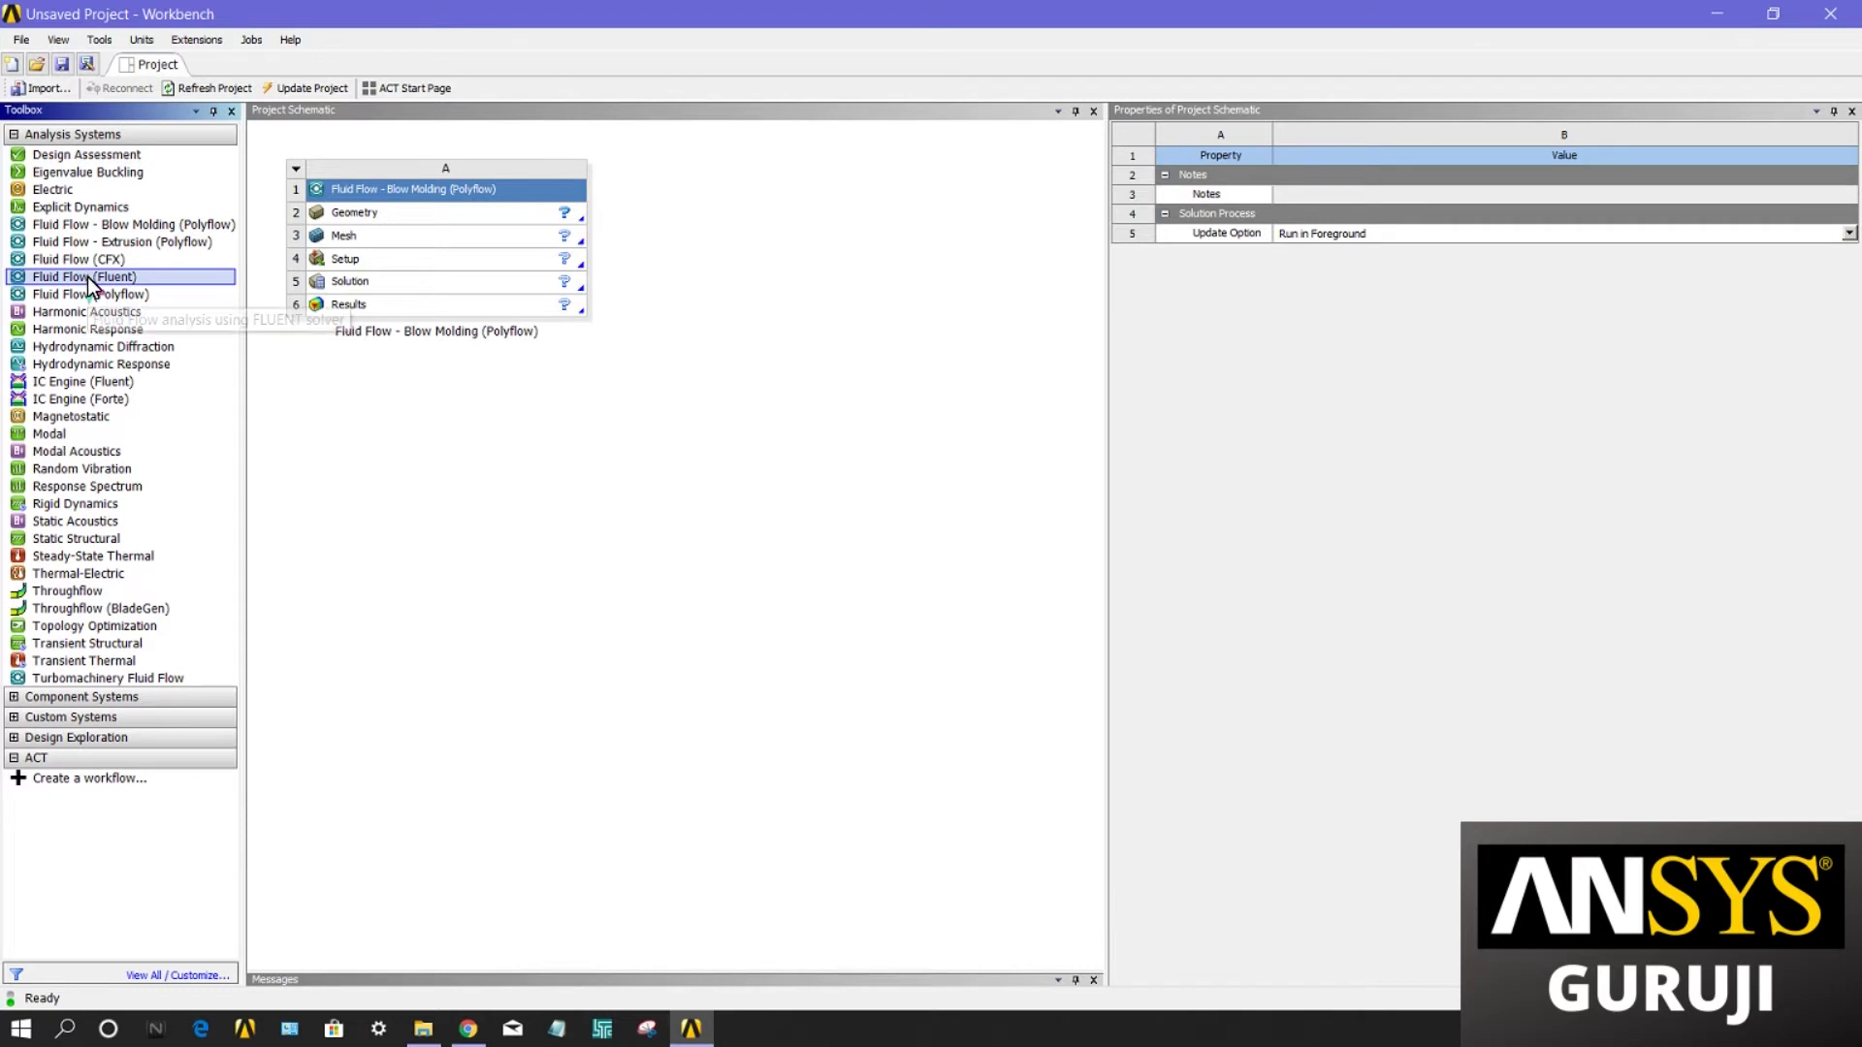
Step: Add Fluid Flow (Fluent) system B and share system A's Geometry cell with it
left_click_drag(100, 283, 756, 236)
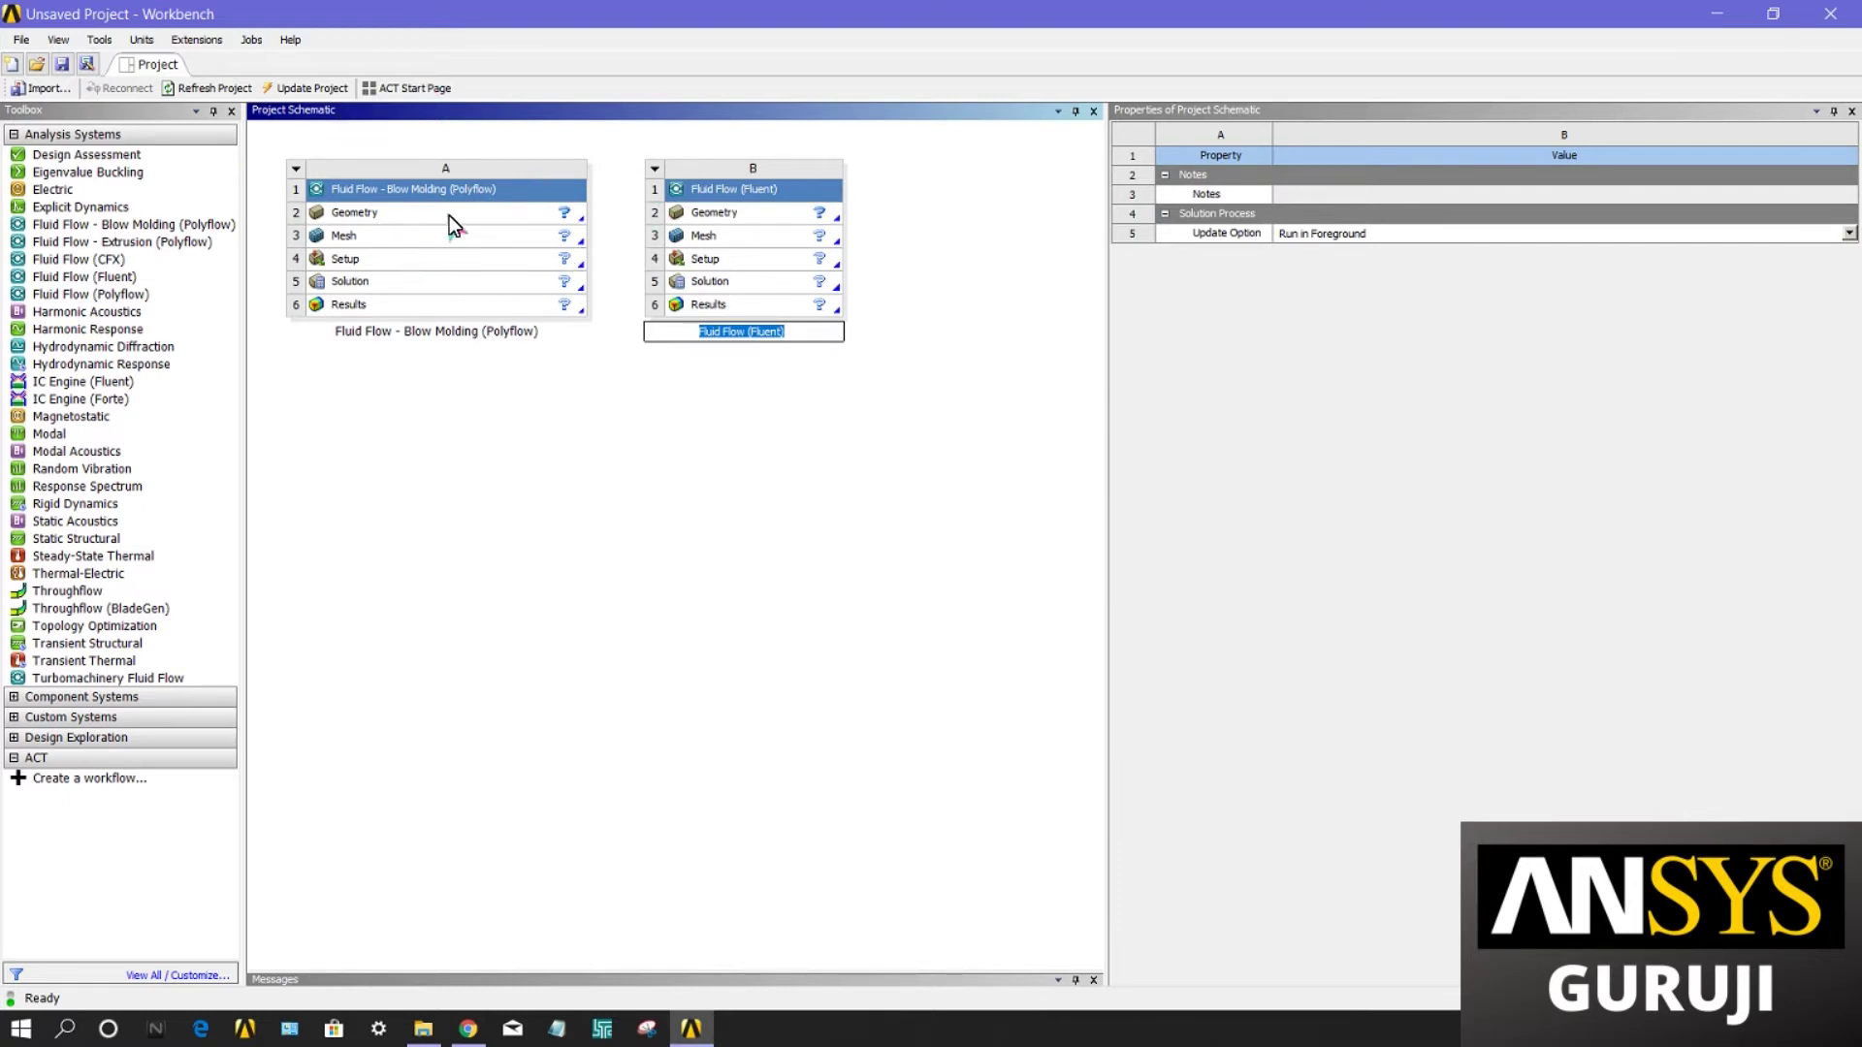
left_click_drag(440, 211, 640, 216)
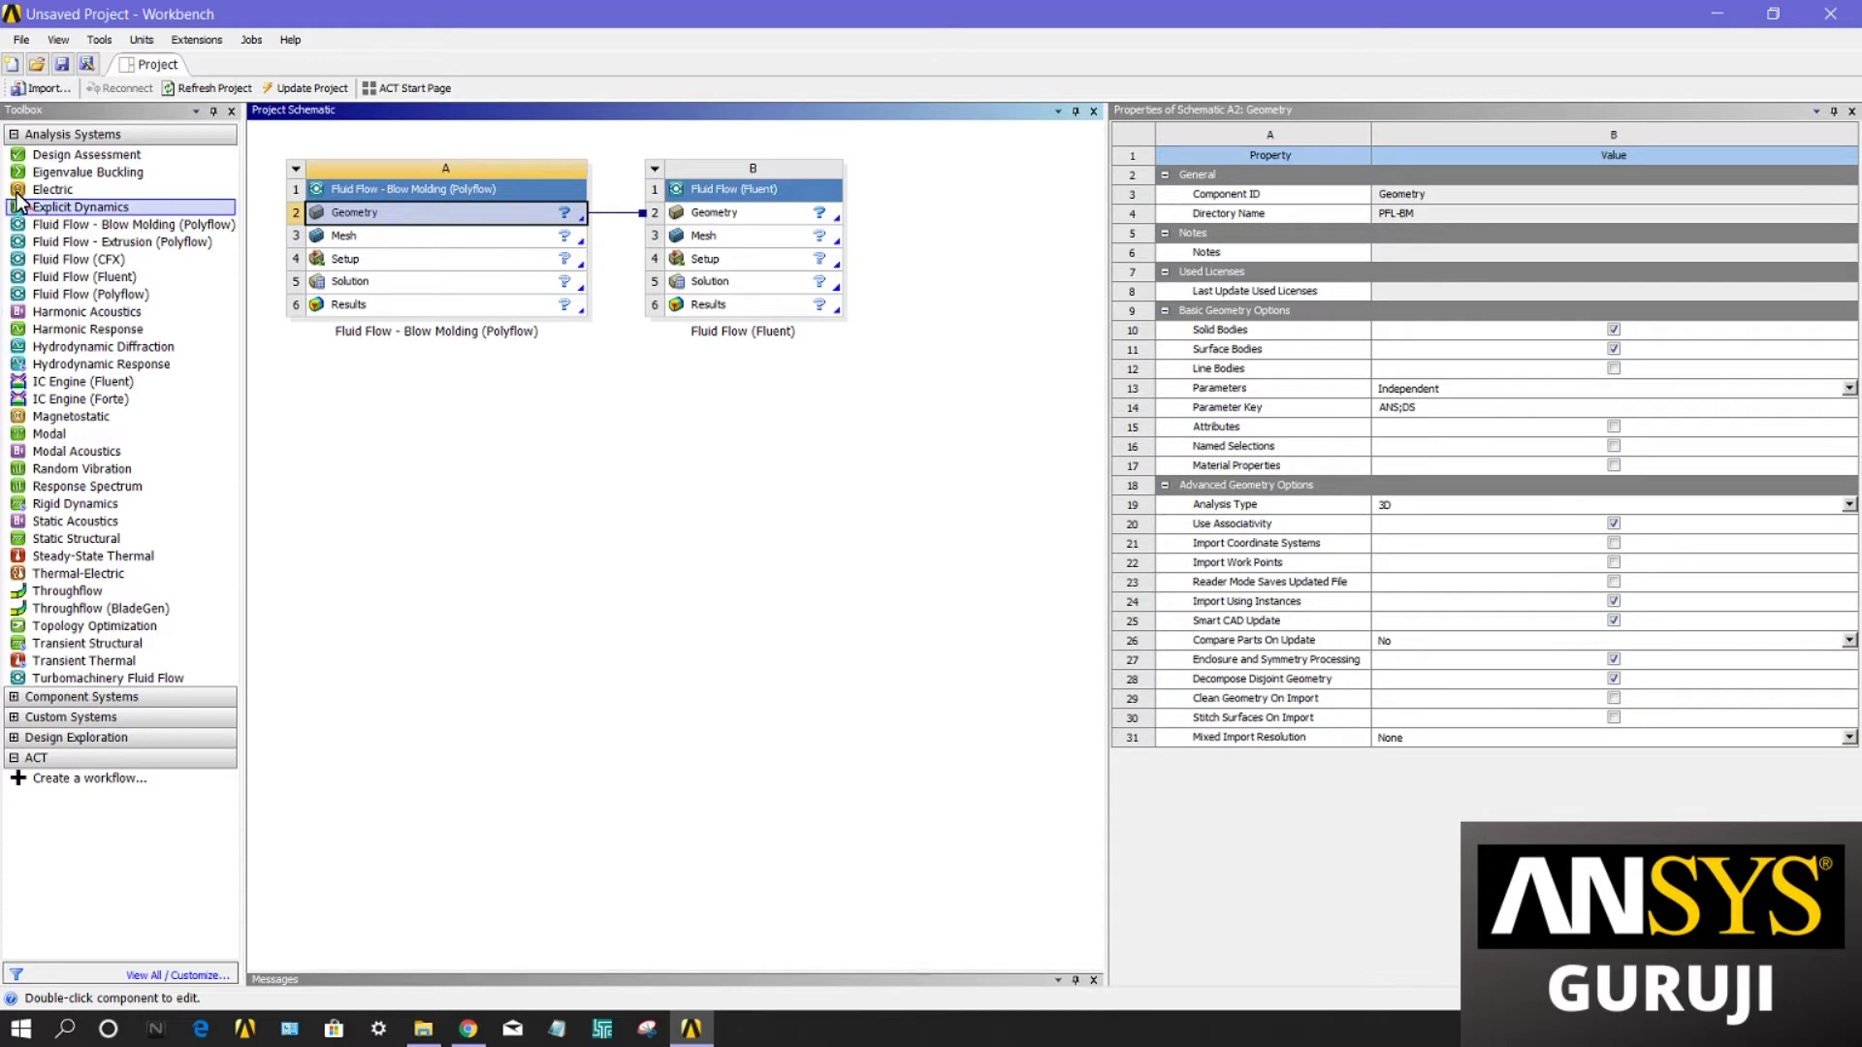
left_click(13, 135)
left_click(14, 155)
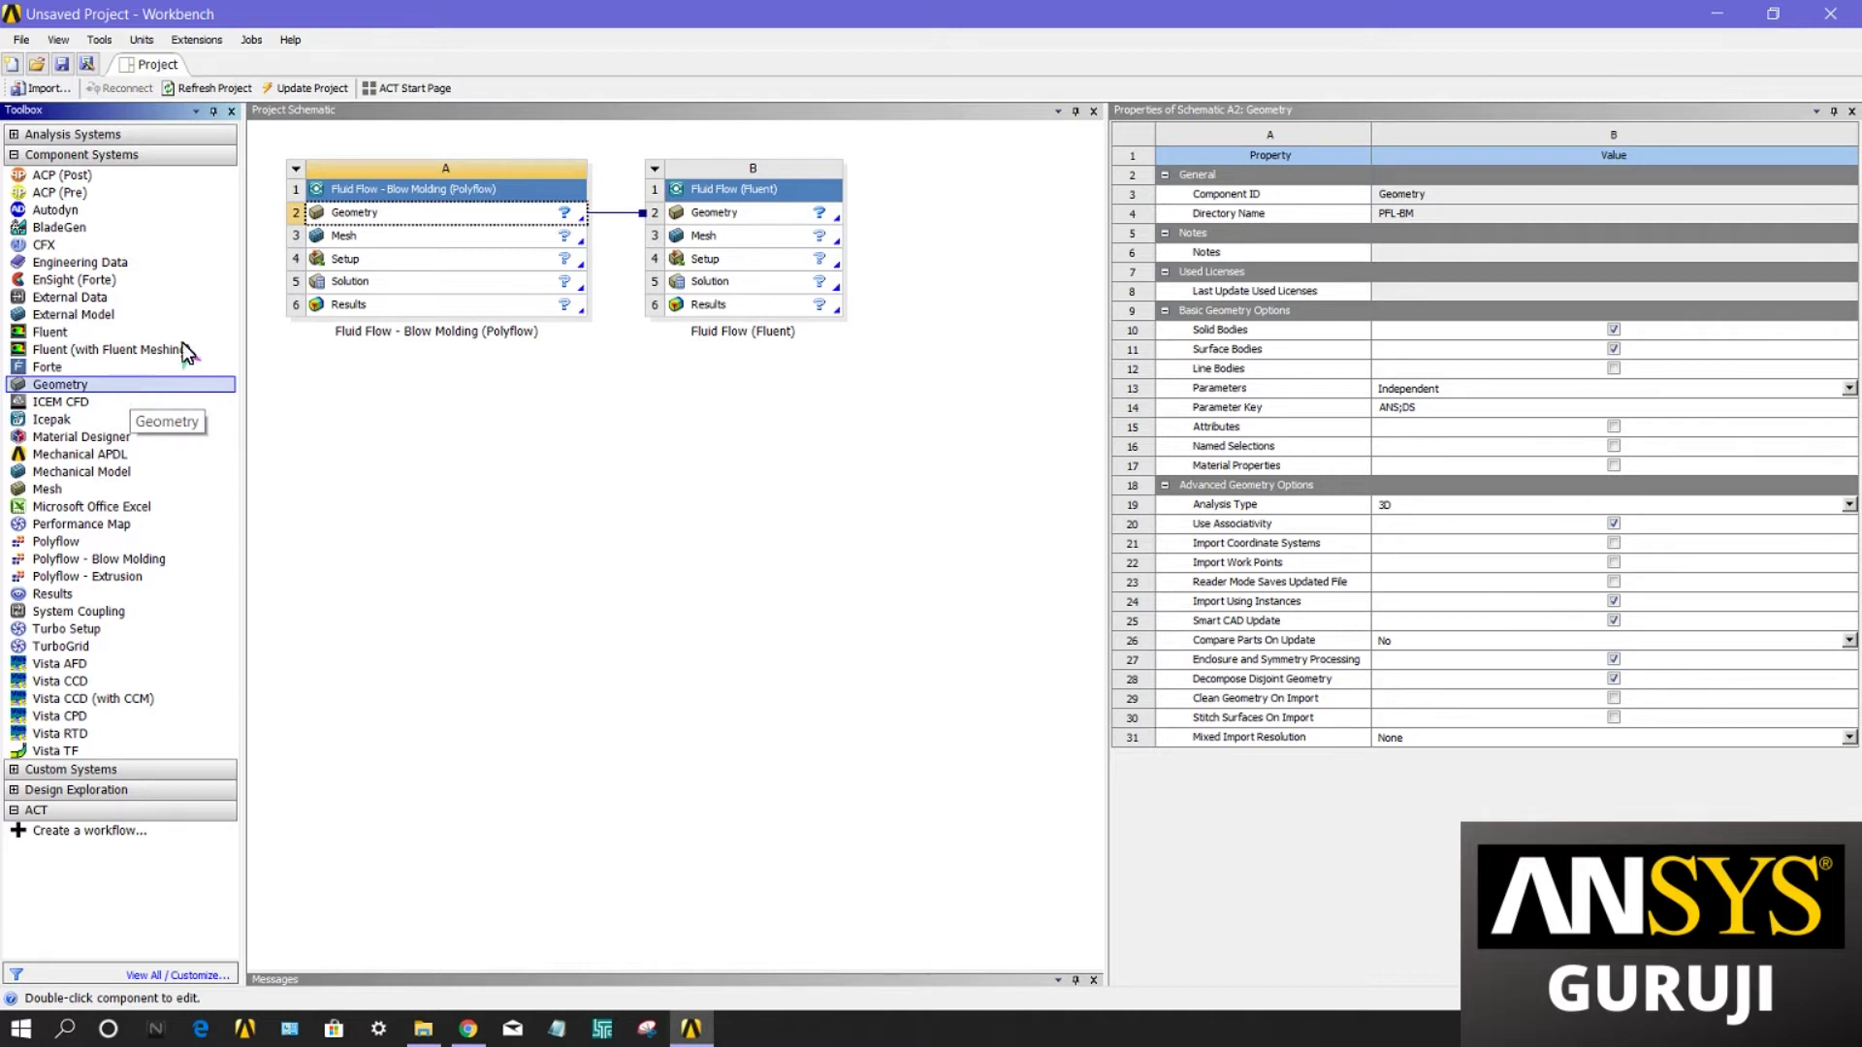
left_click(13, 134)
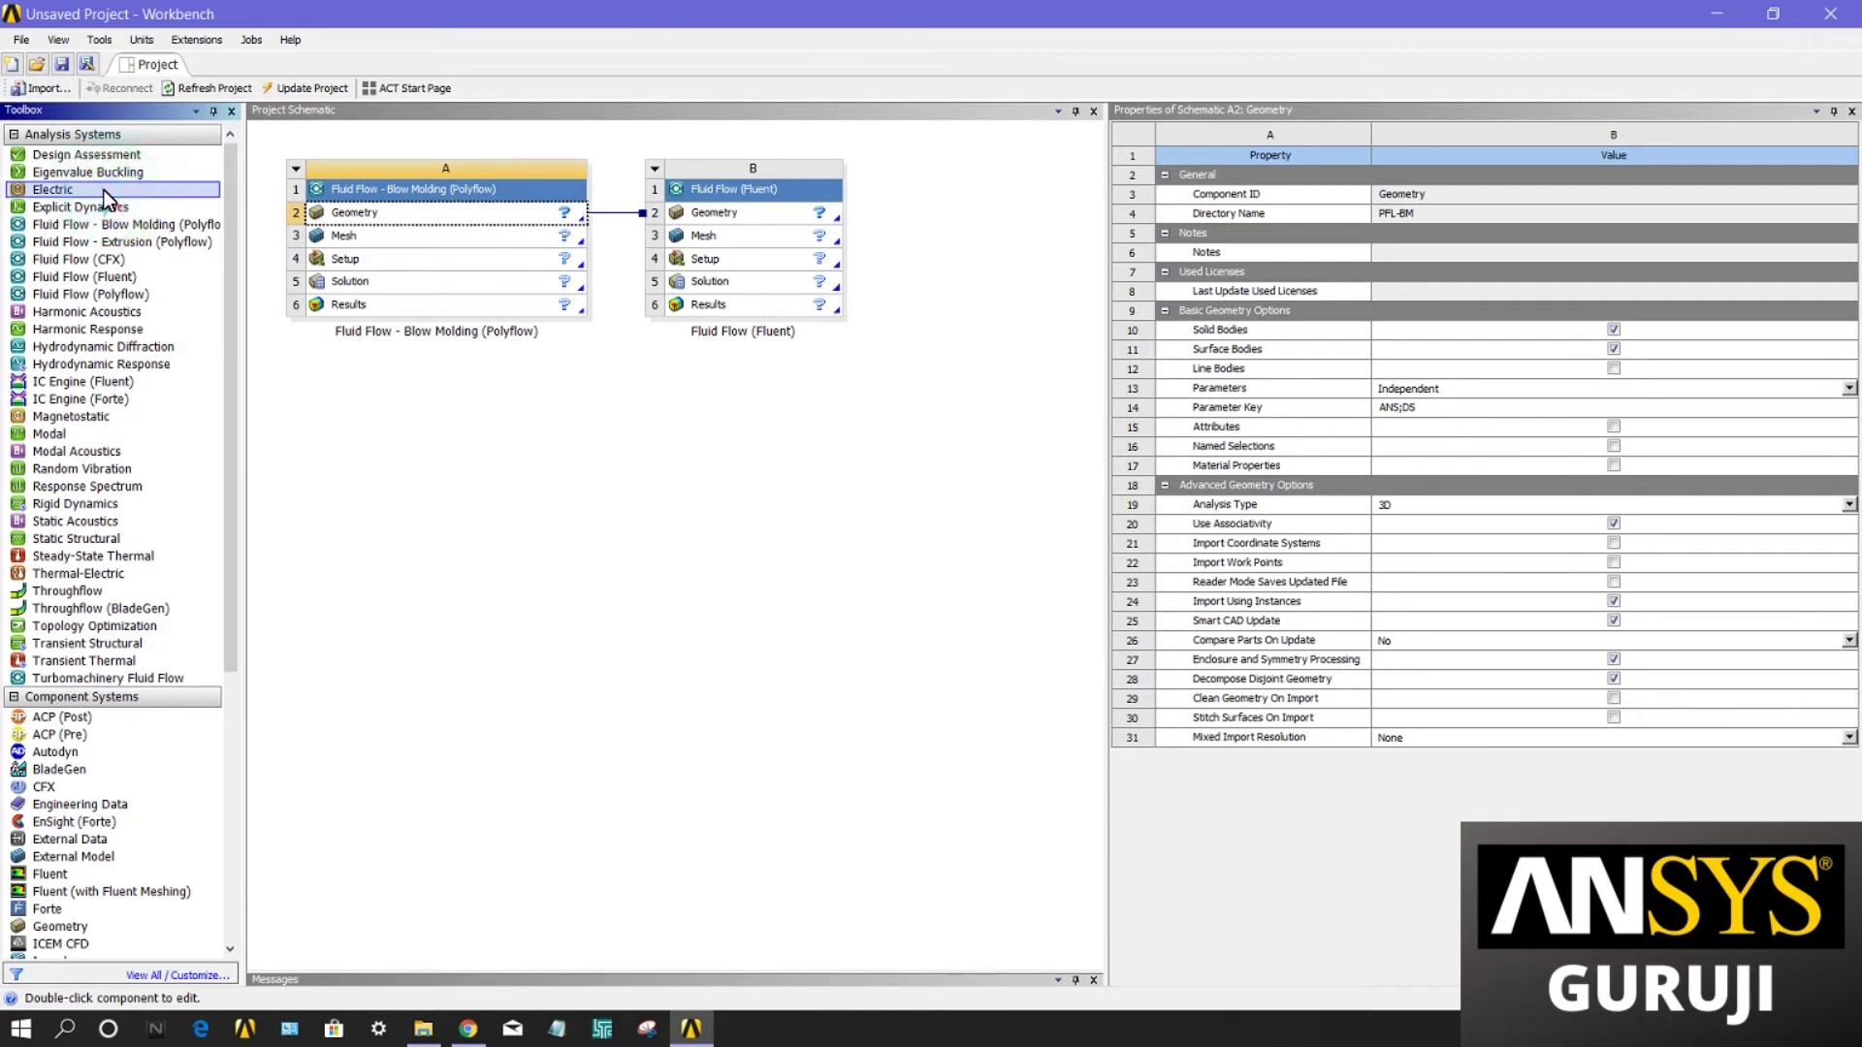
left_click_drag(124, 225, 421, 207)
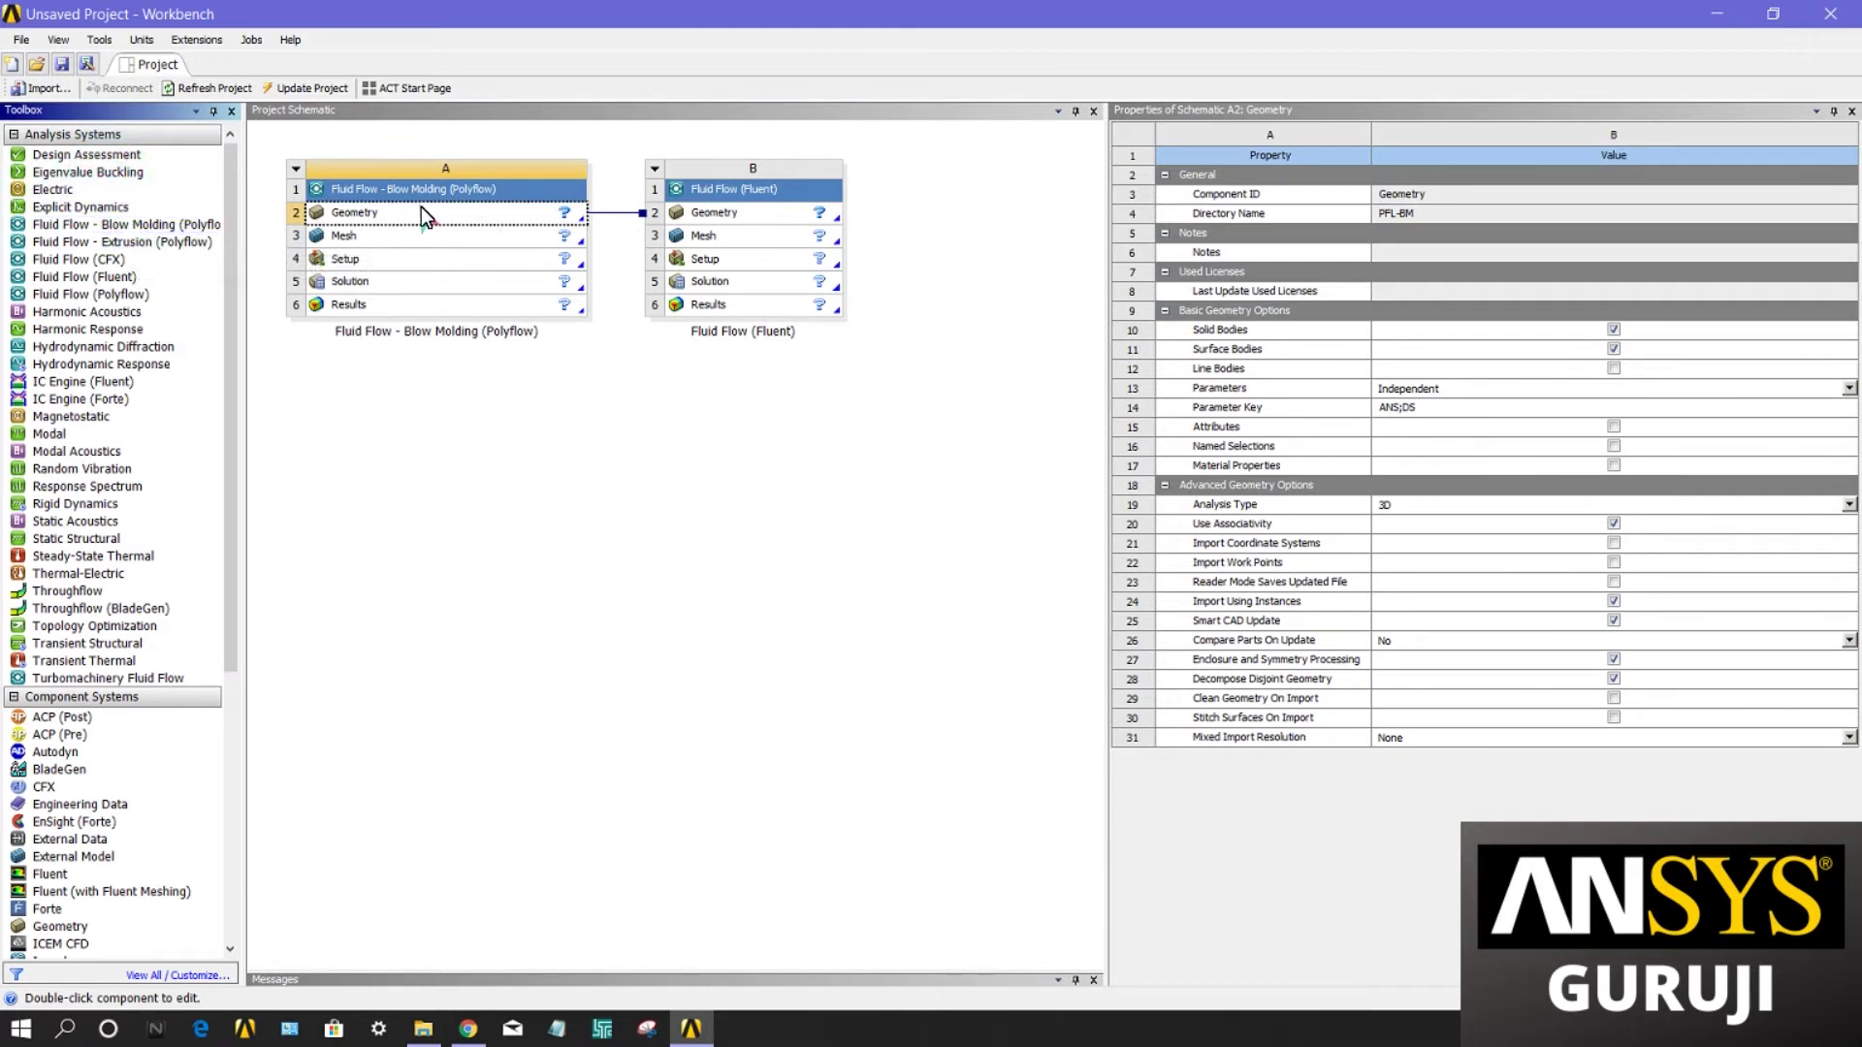
left_click(425, 212)
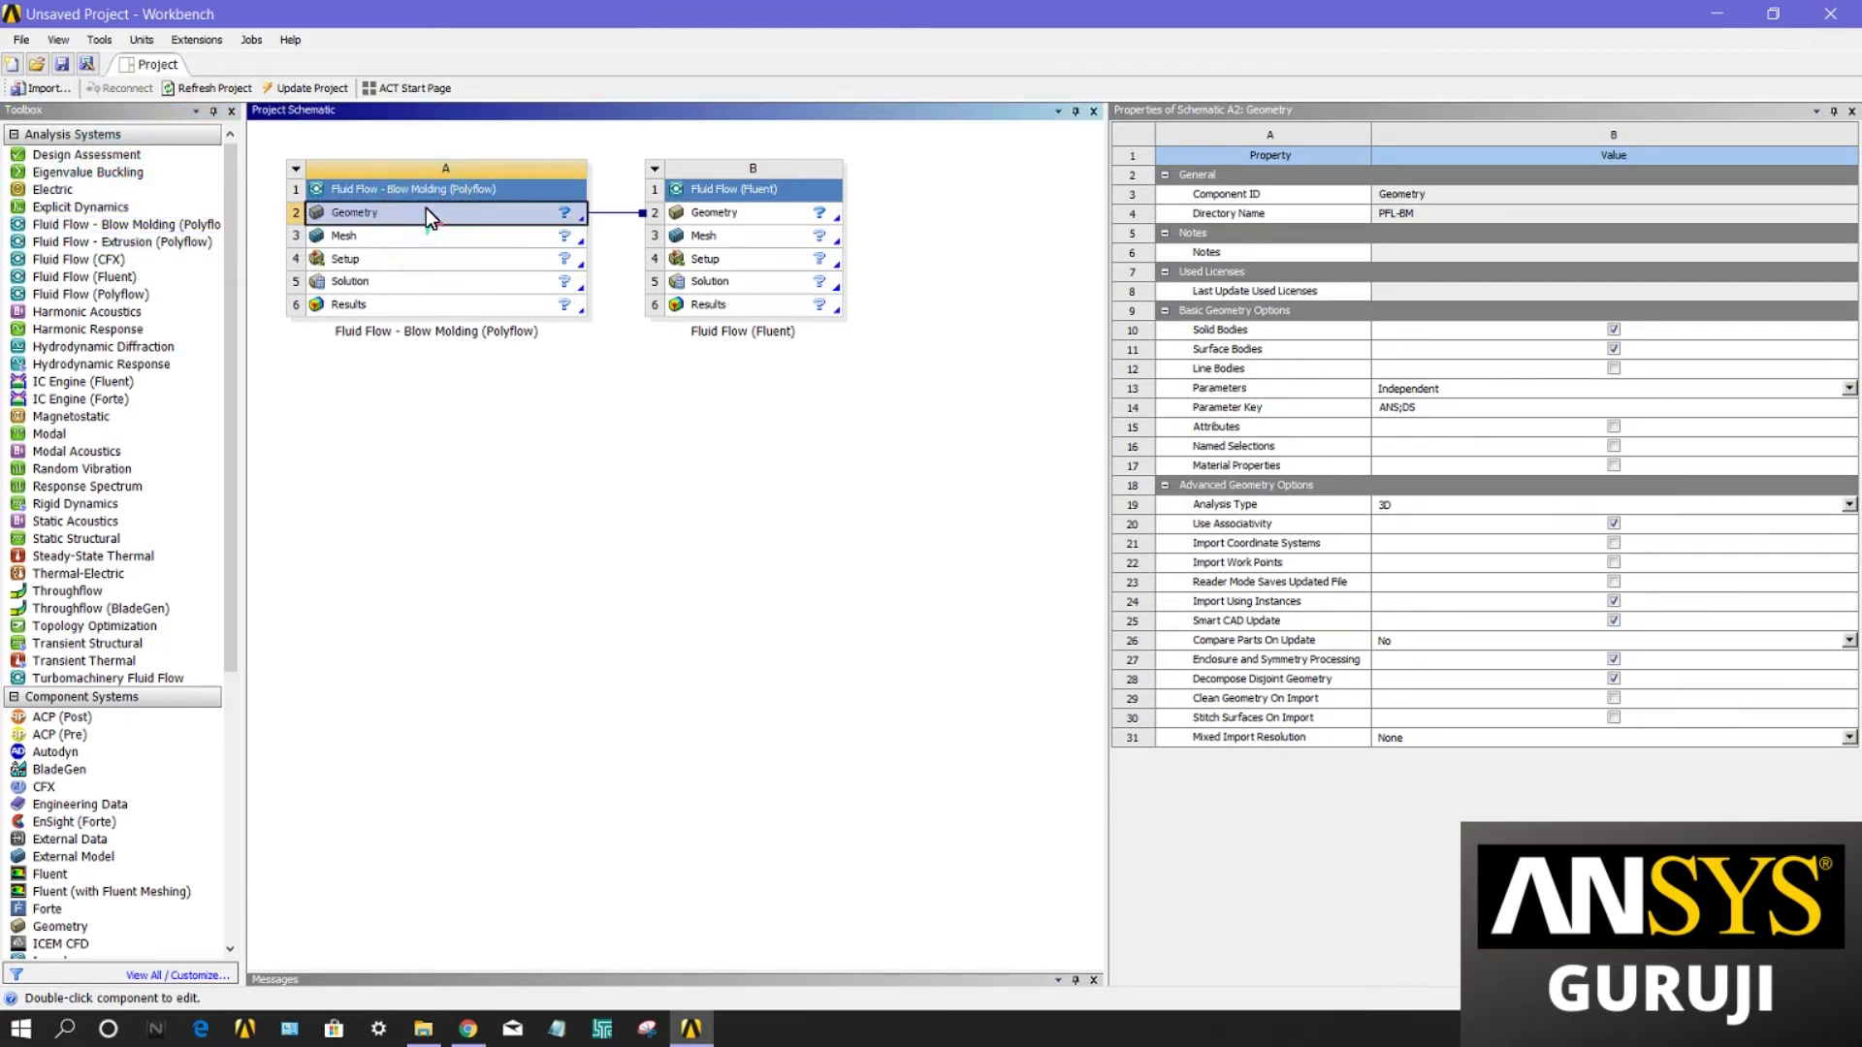
right_click(429, 209)
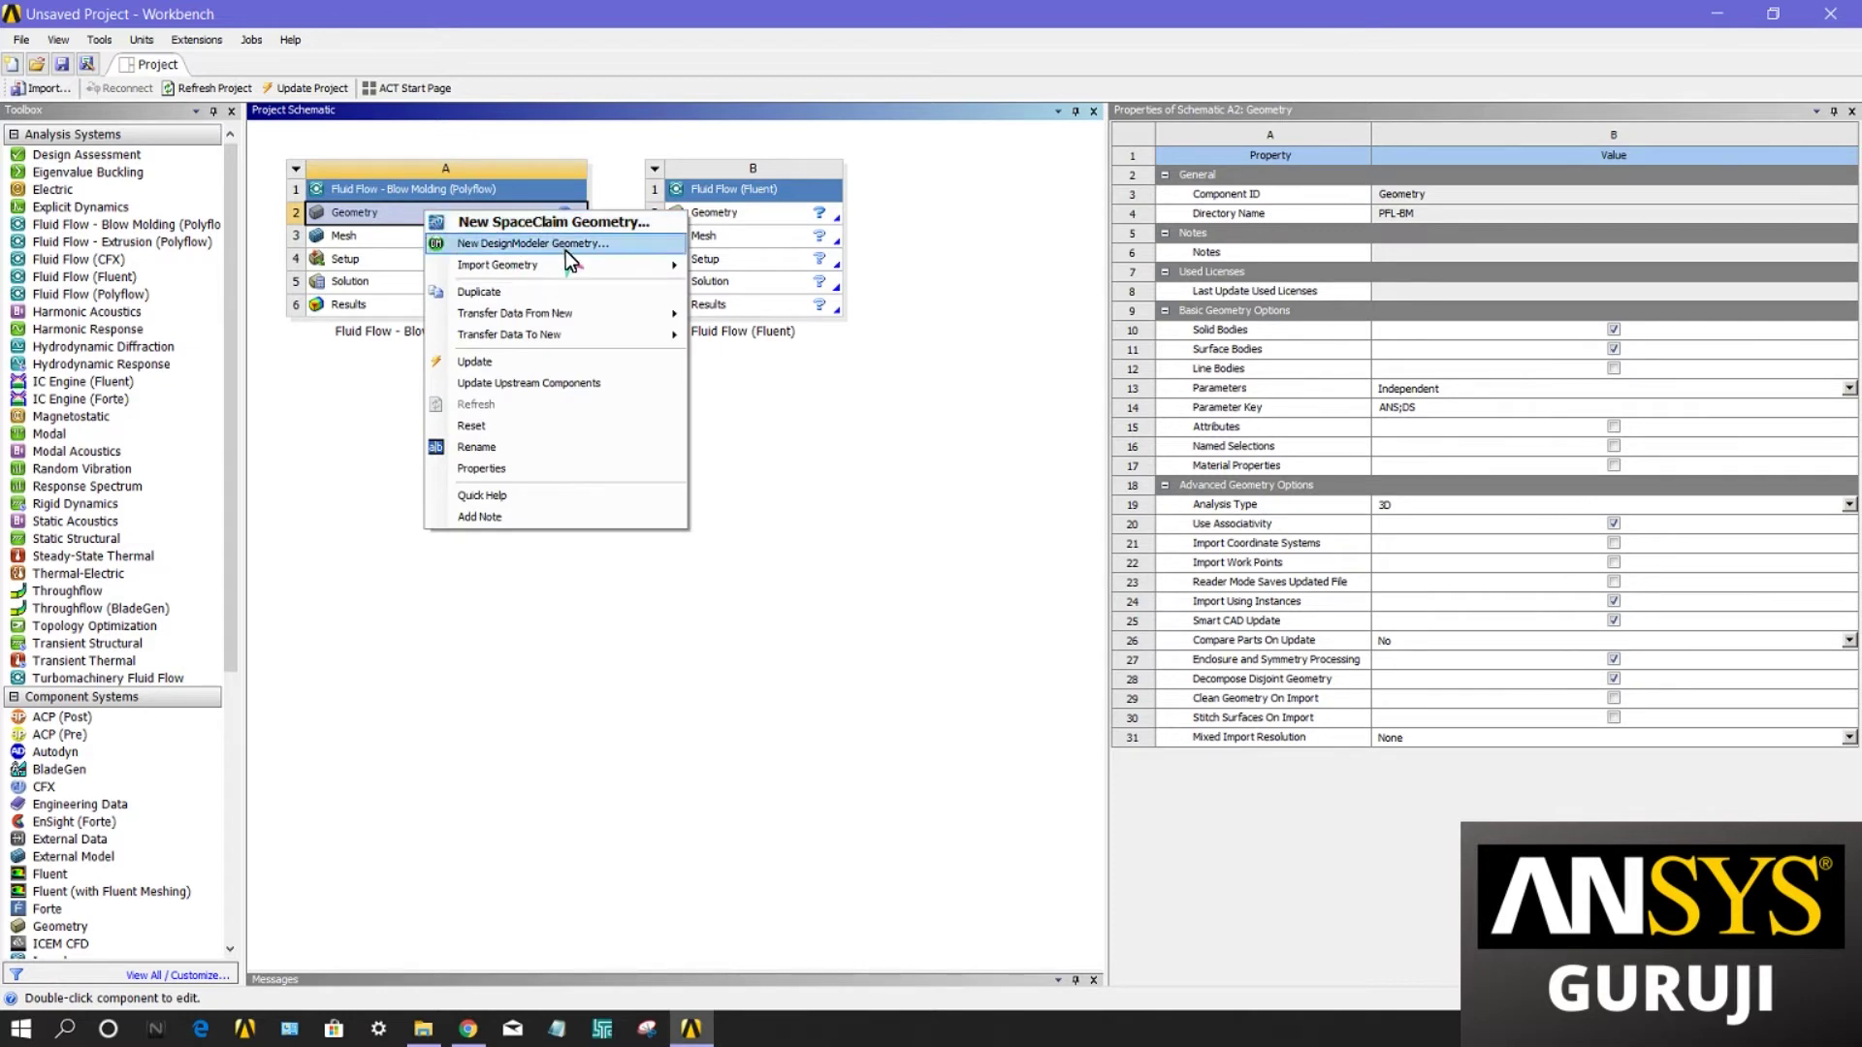
mouse_move(571, 262)
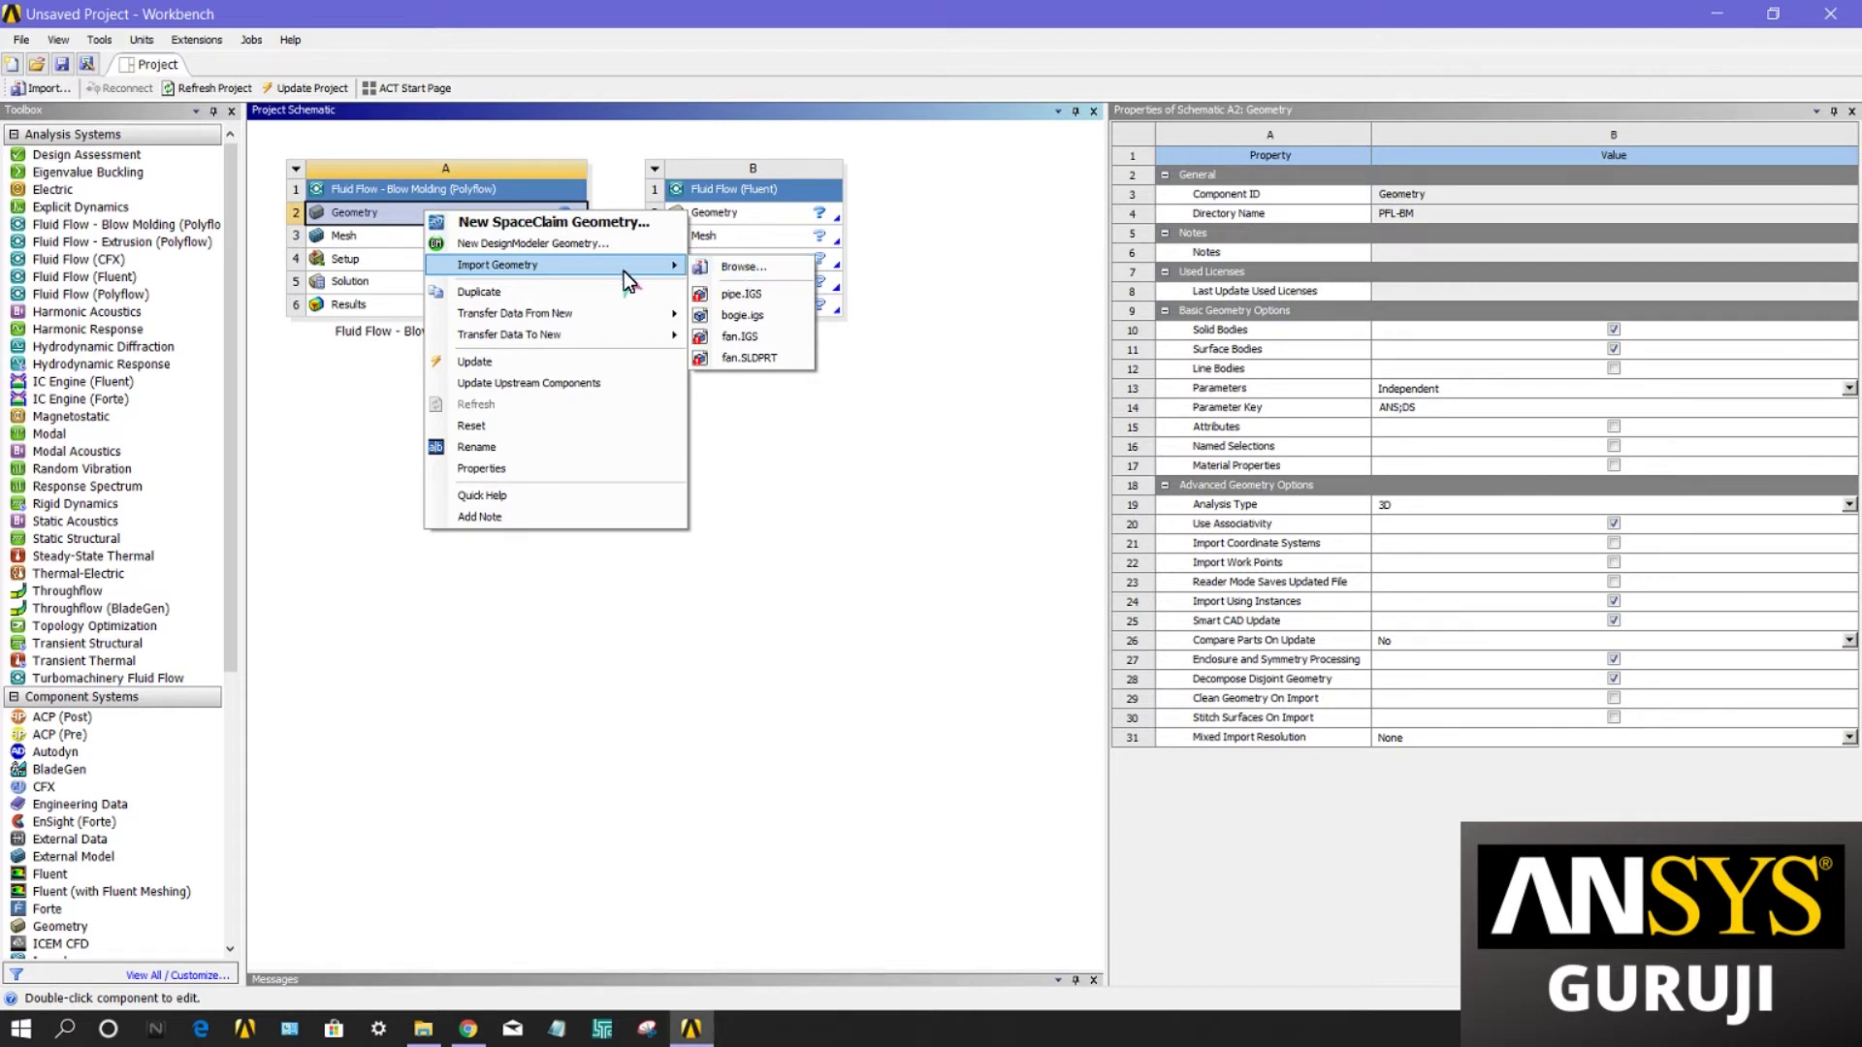
left_click(918, 310)
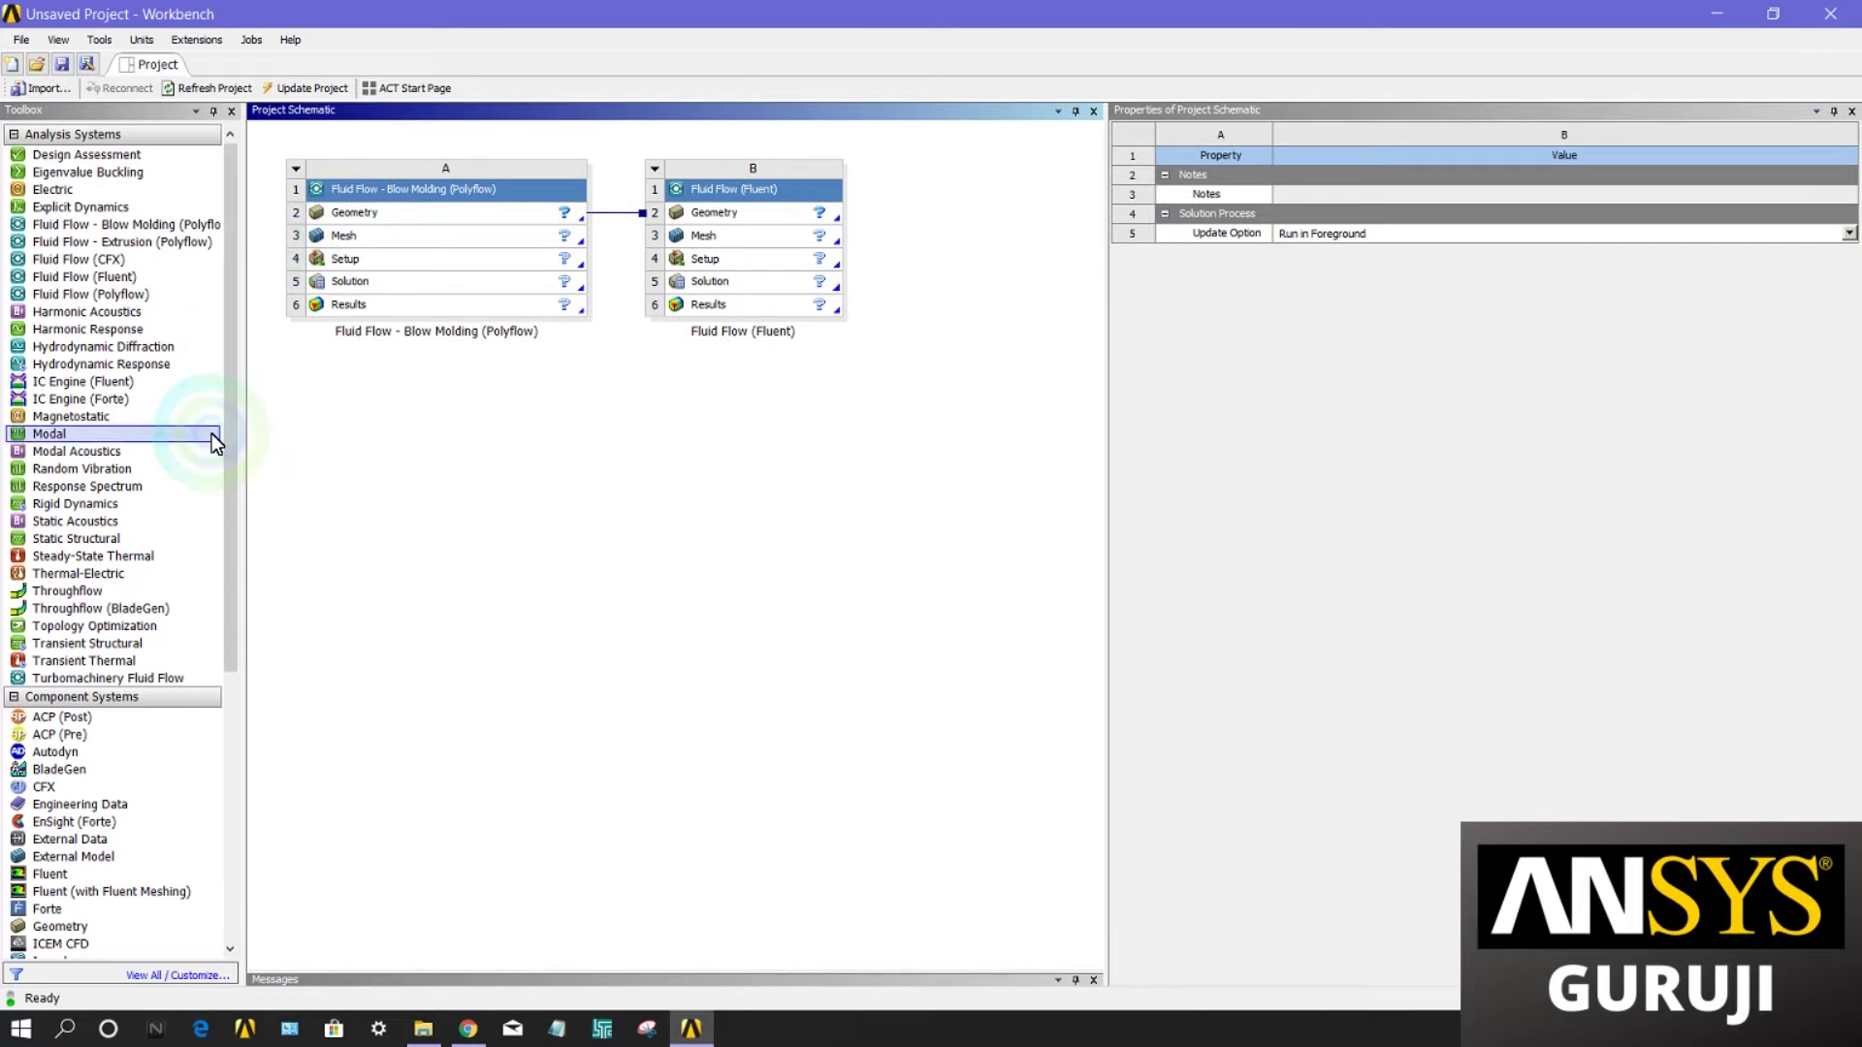
Step: Add a standalone Geometry component system C and link its geometry into the Fluent system
scroll(164, 708, "down", 2)
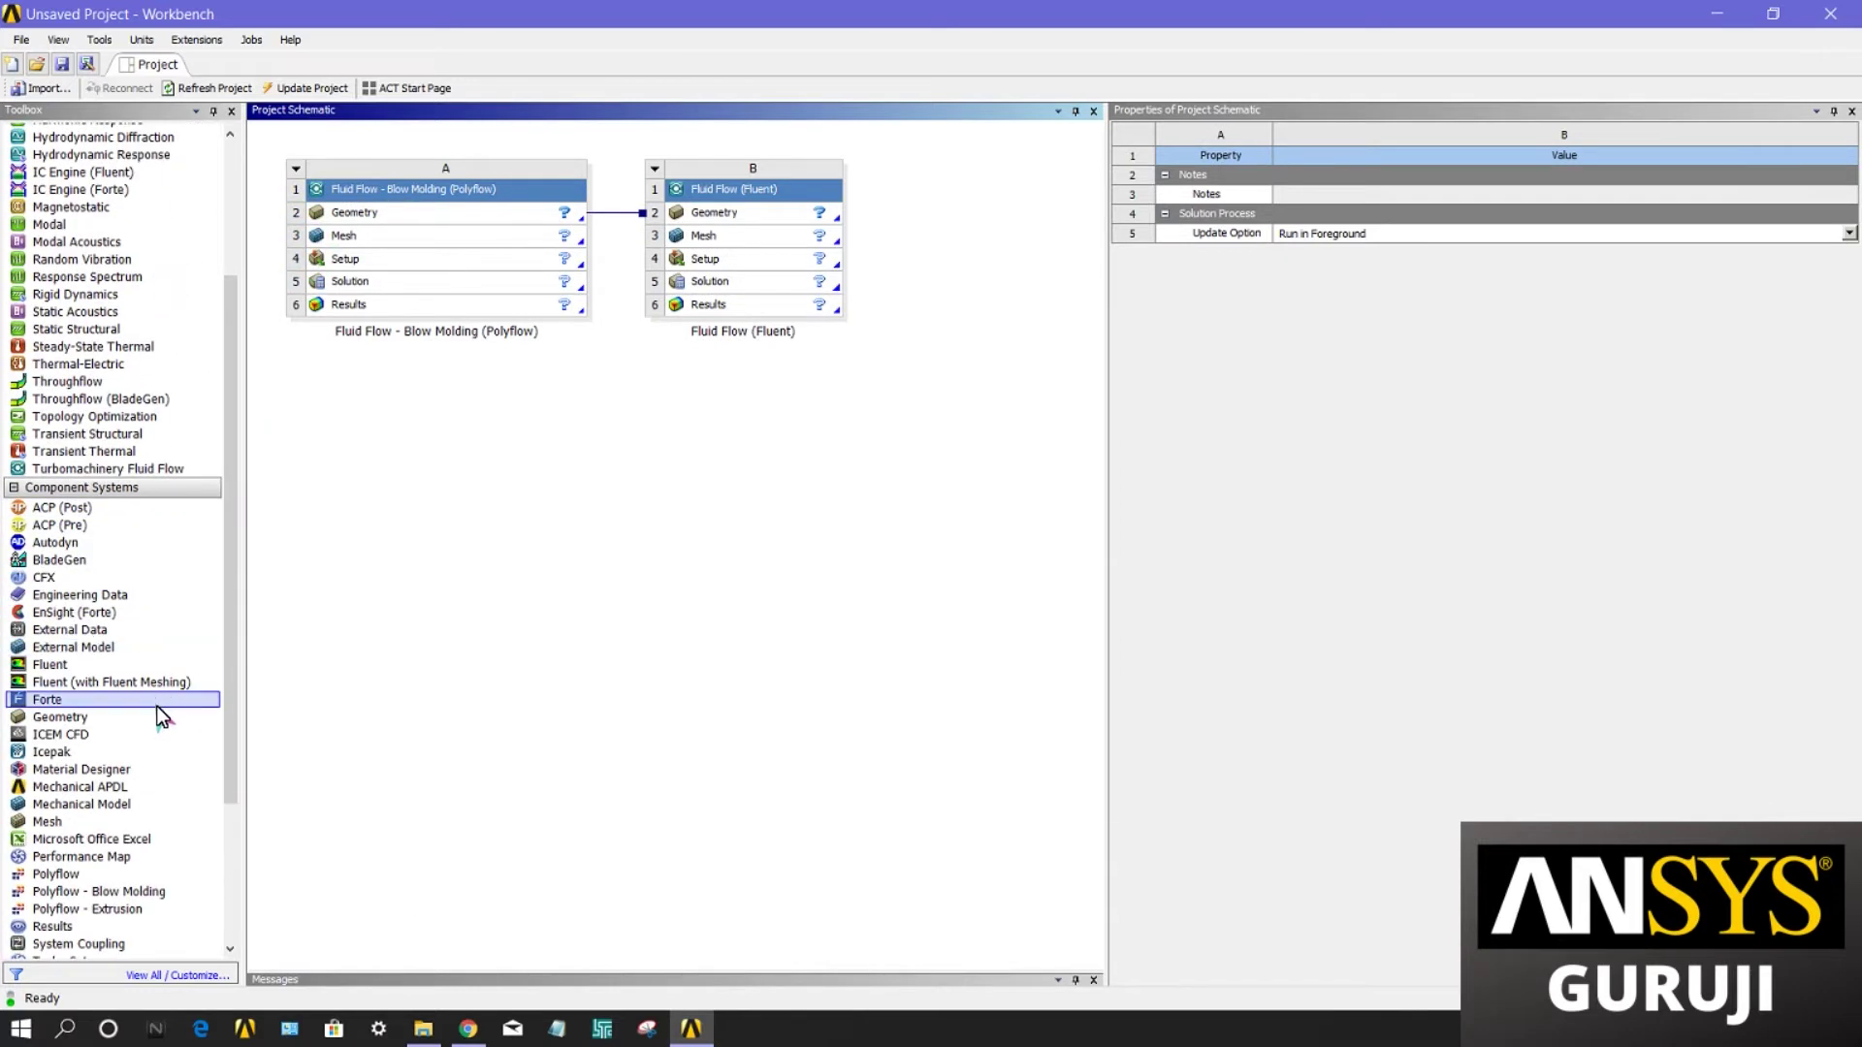
left_click_drag(158, 711, 1010, 220)
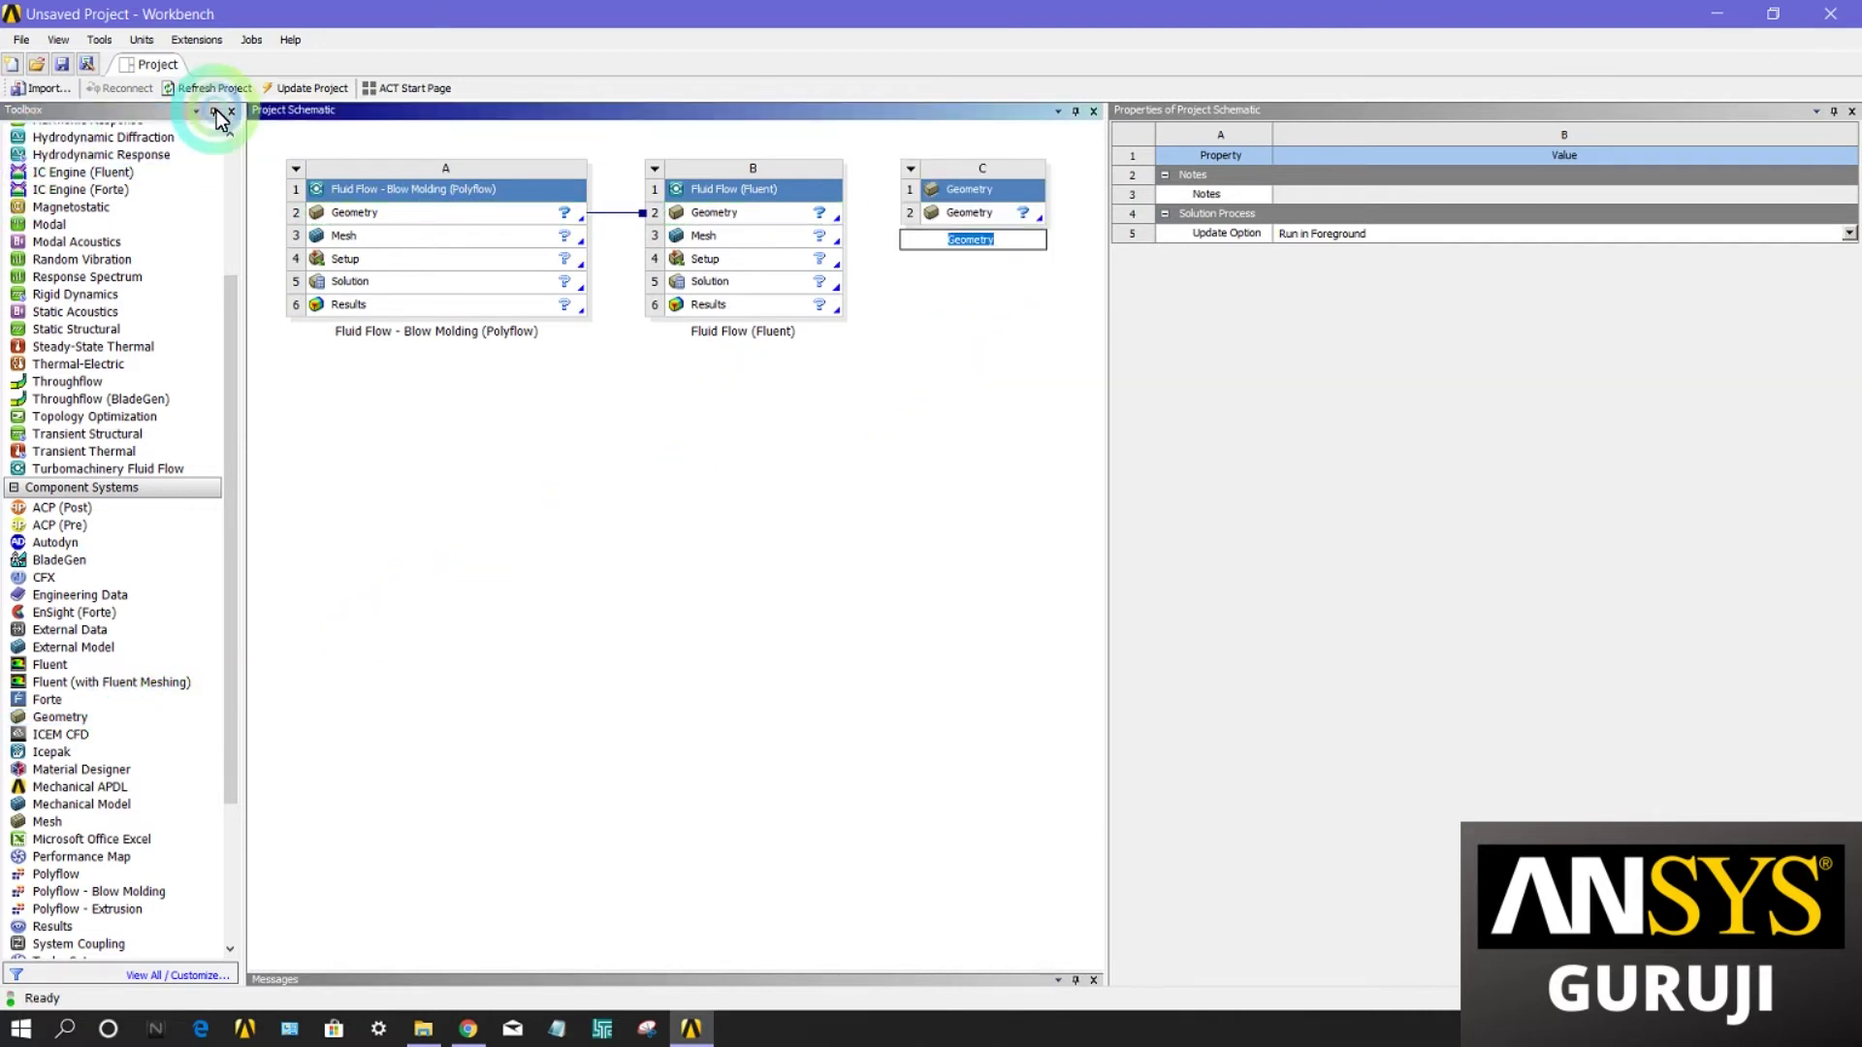
left_click(986, 213)
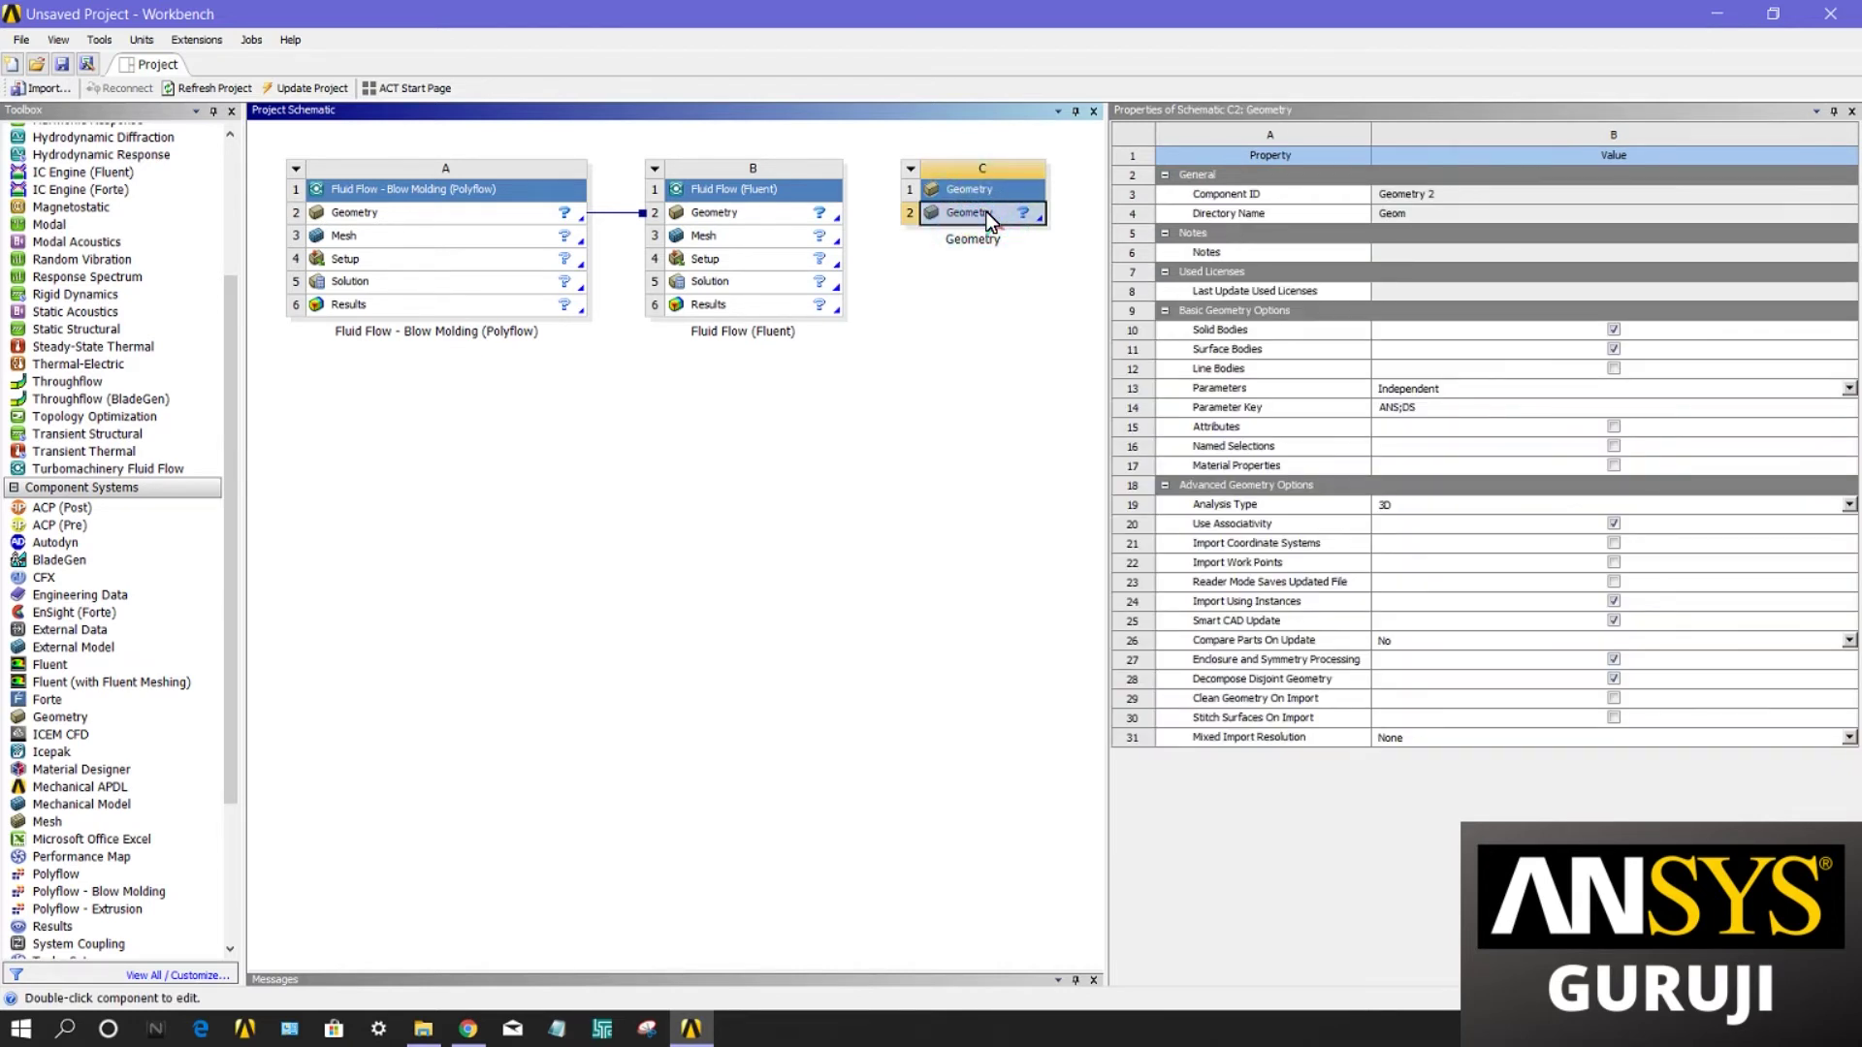
right_click(986, 211)
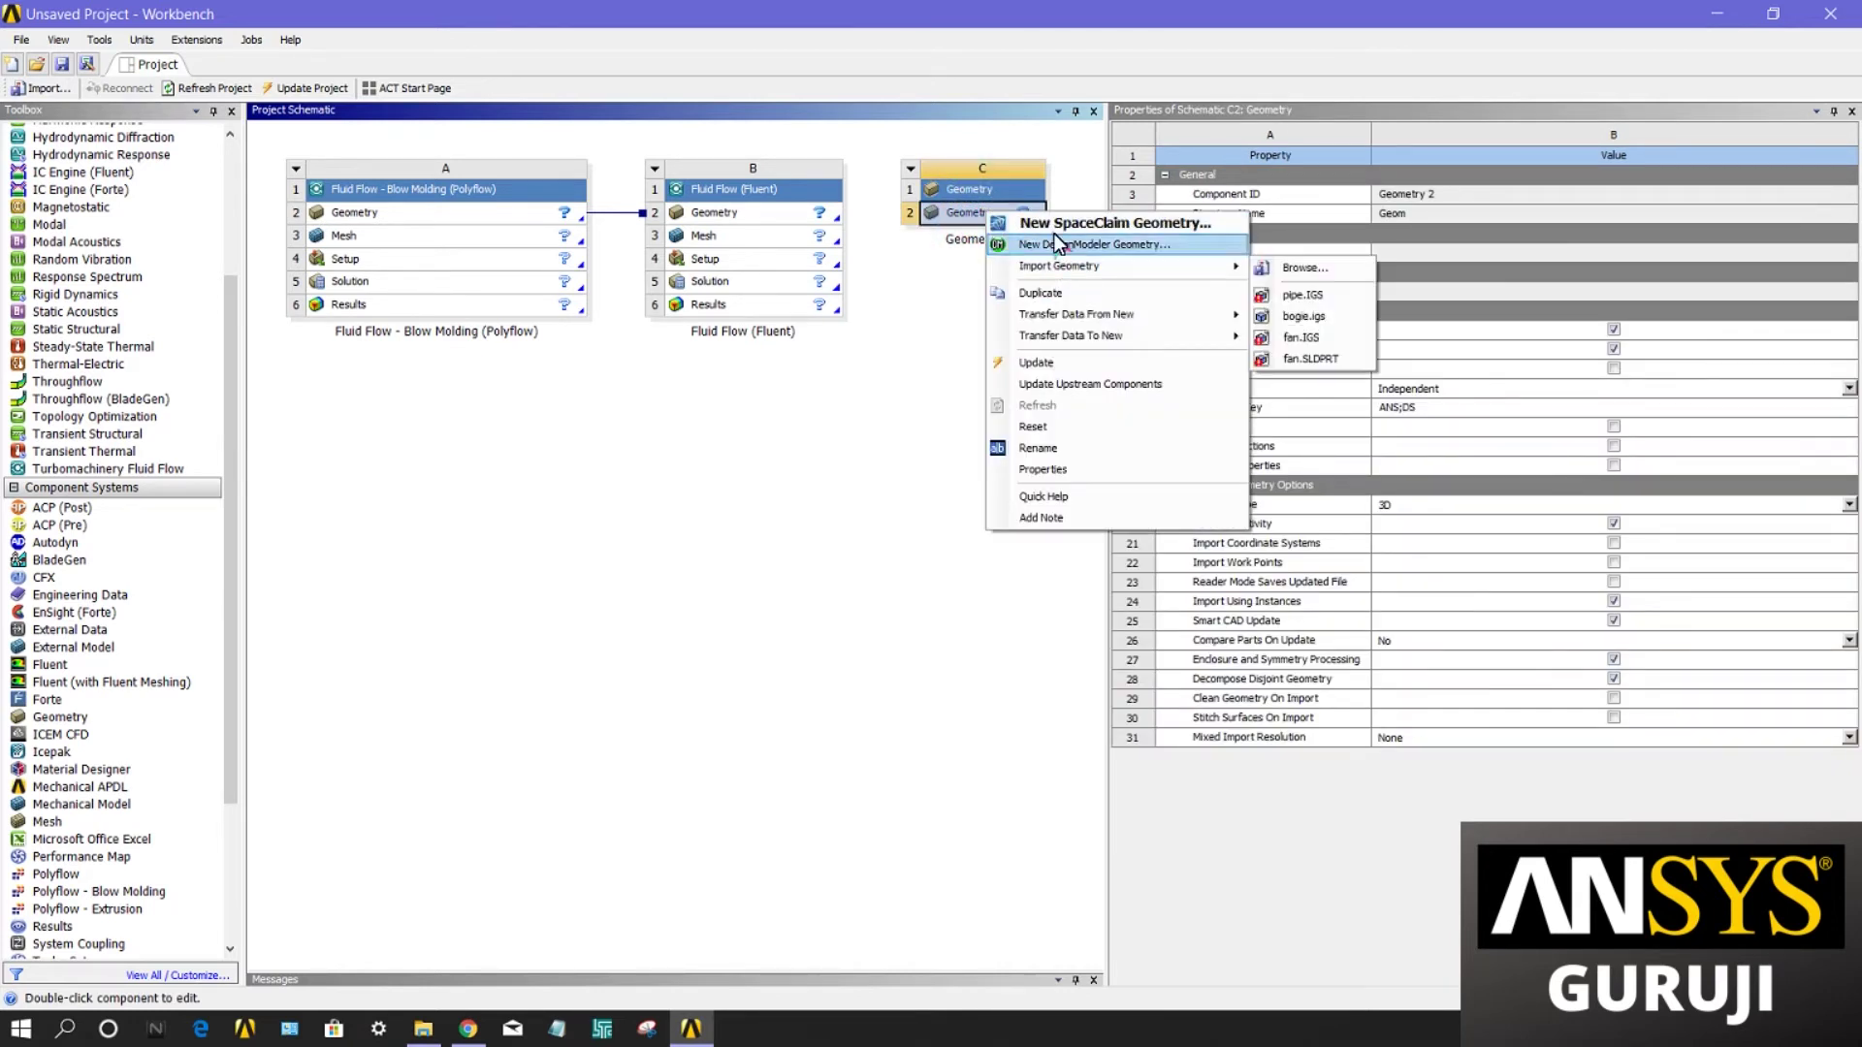
left_click(944, 218)
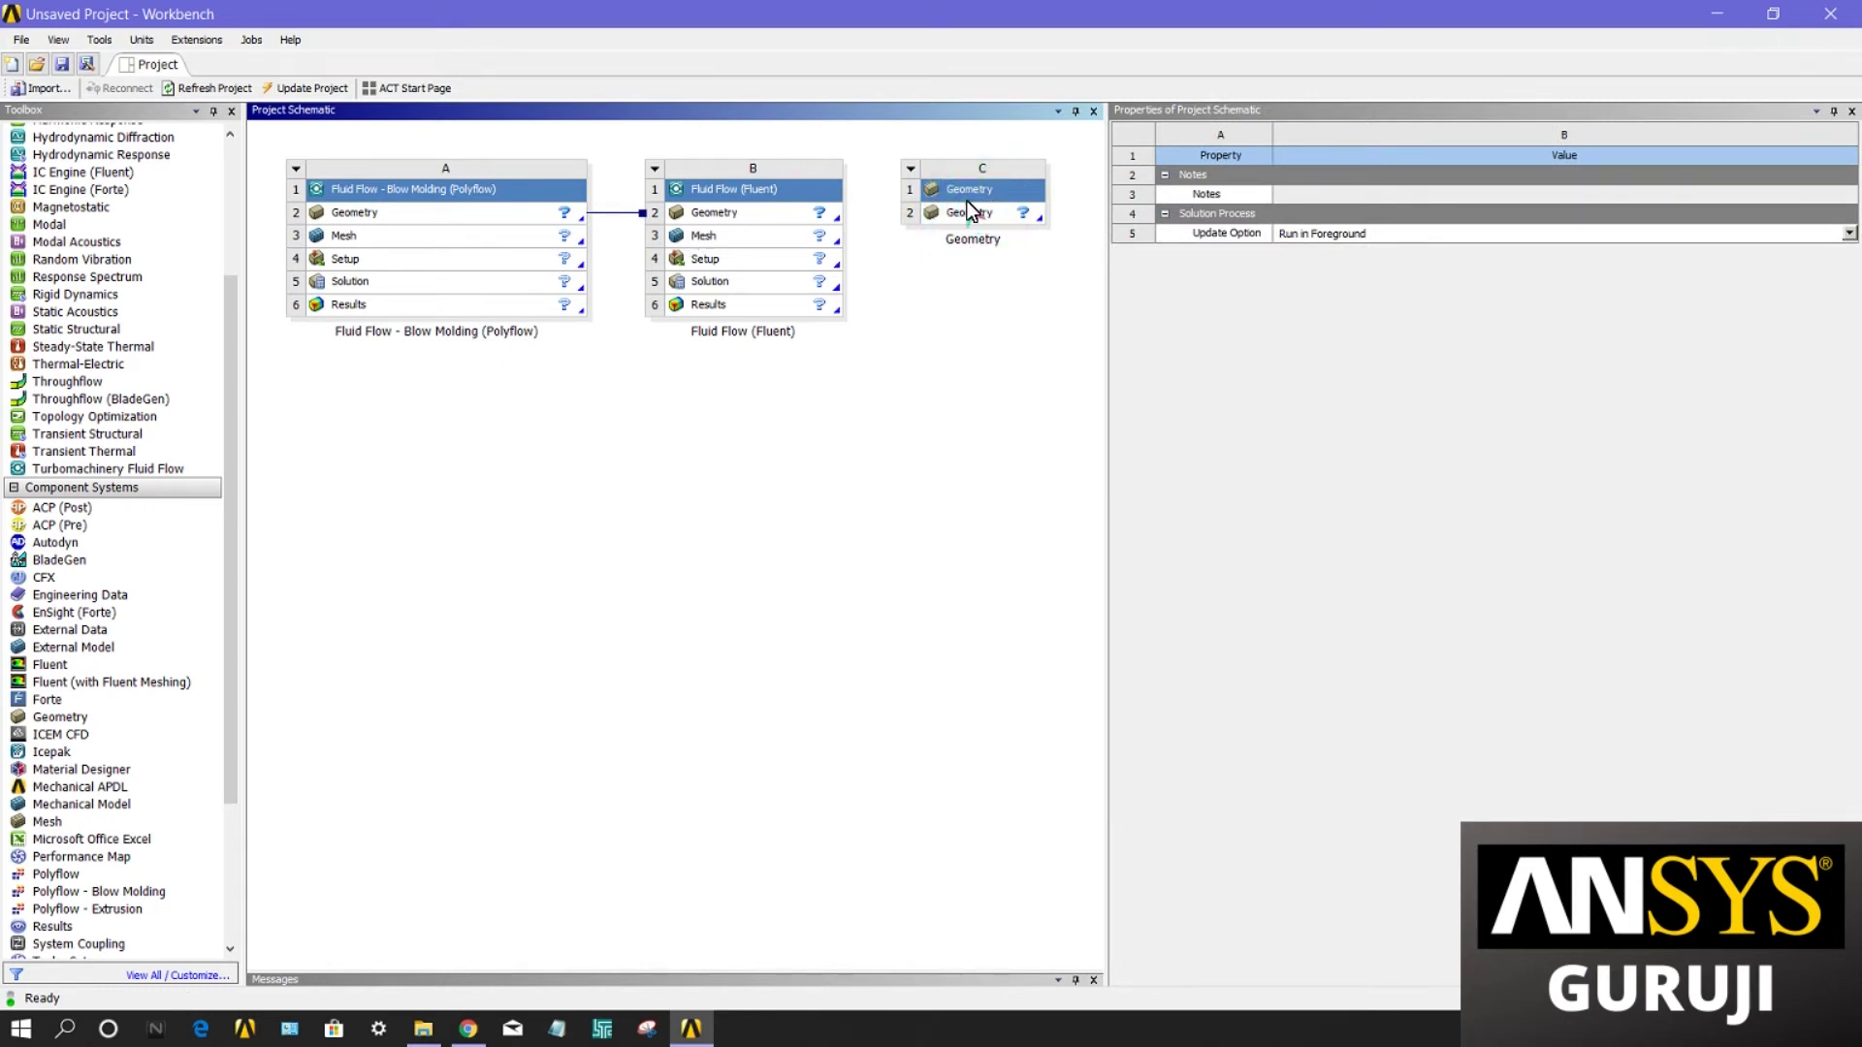
left_click_drag(966, 210, 759, 212)
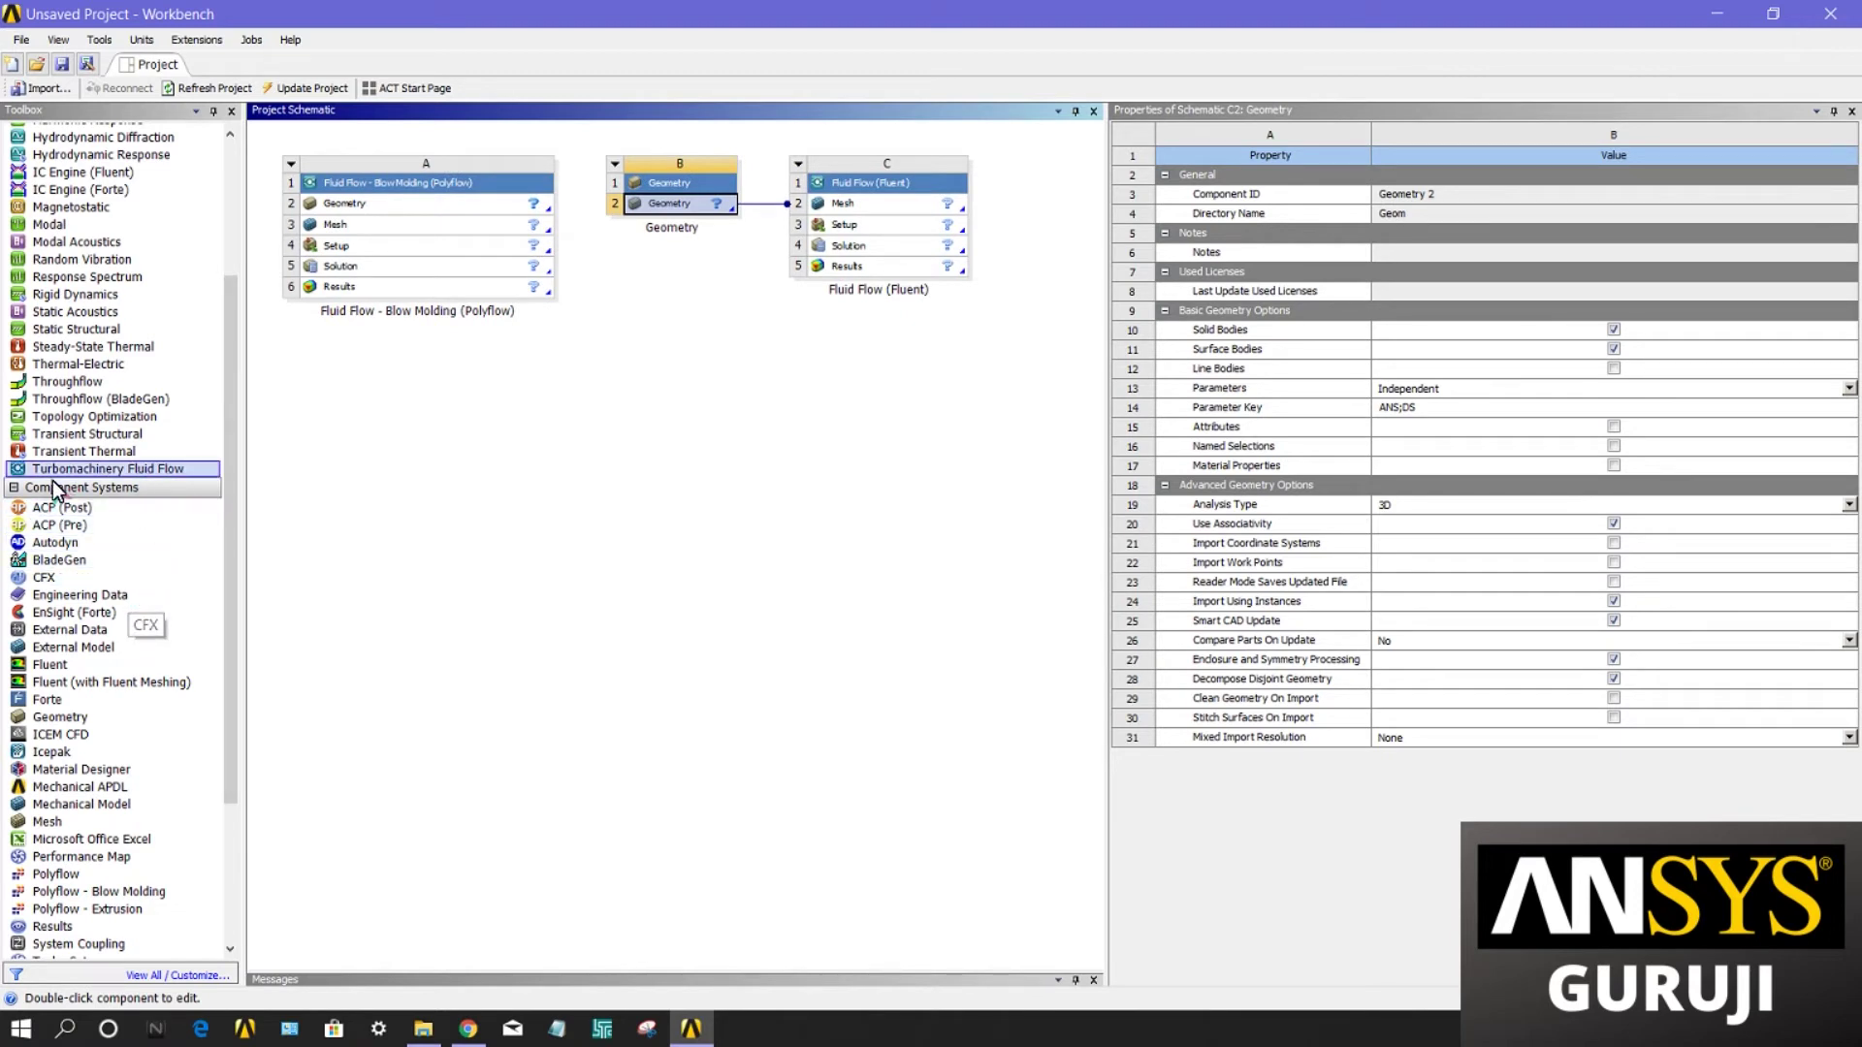
Step: Collapse and re-expand the Component Systems list in the Toolbox
left_click(12, 488)
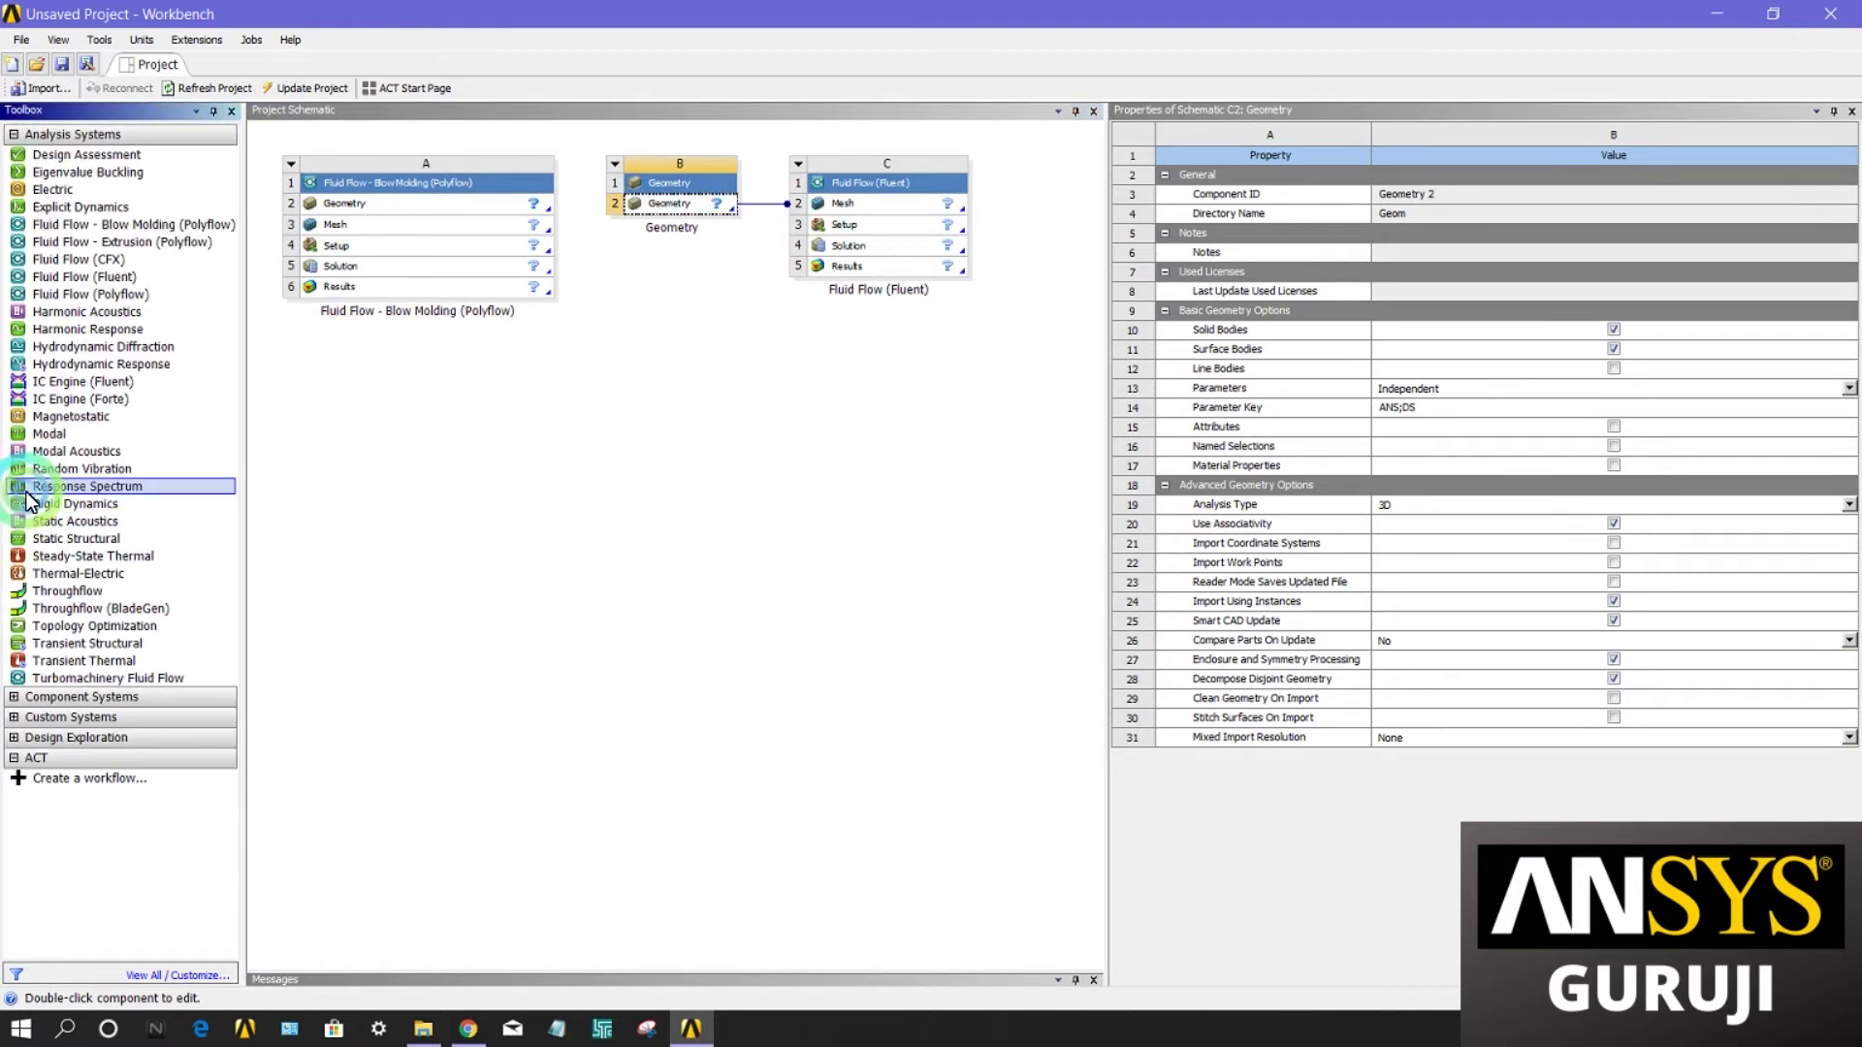
left_click(14, 700)
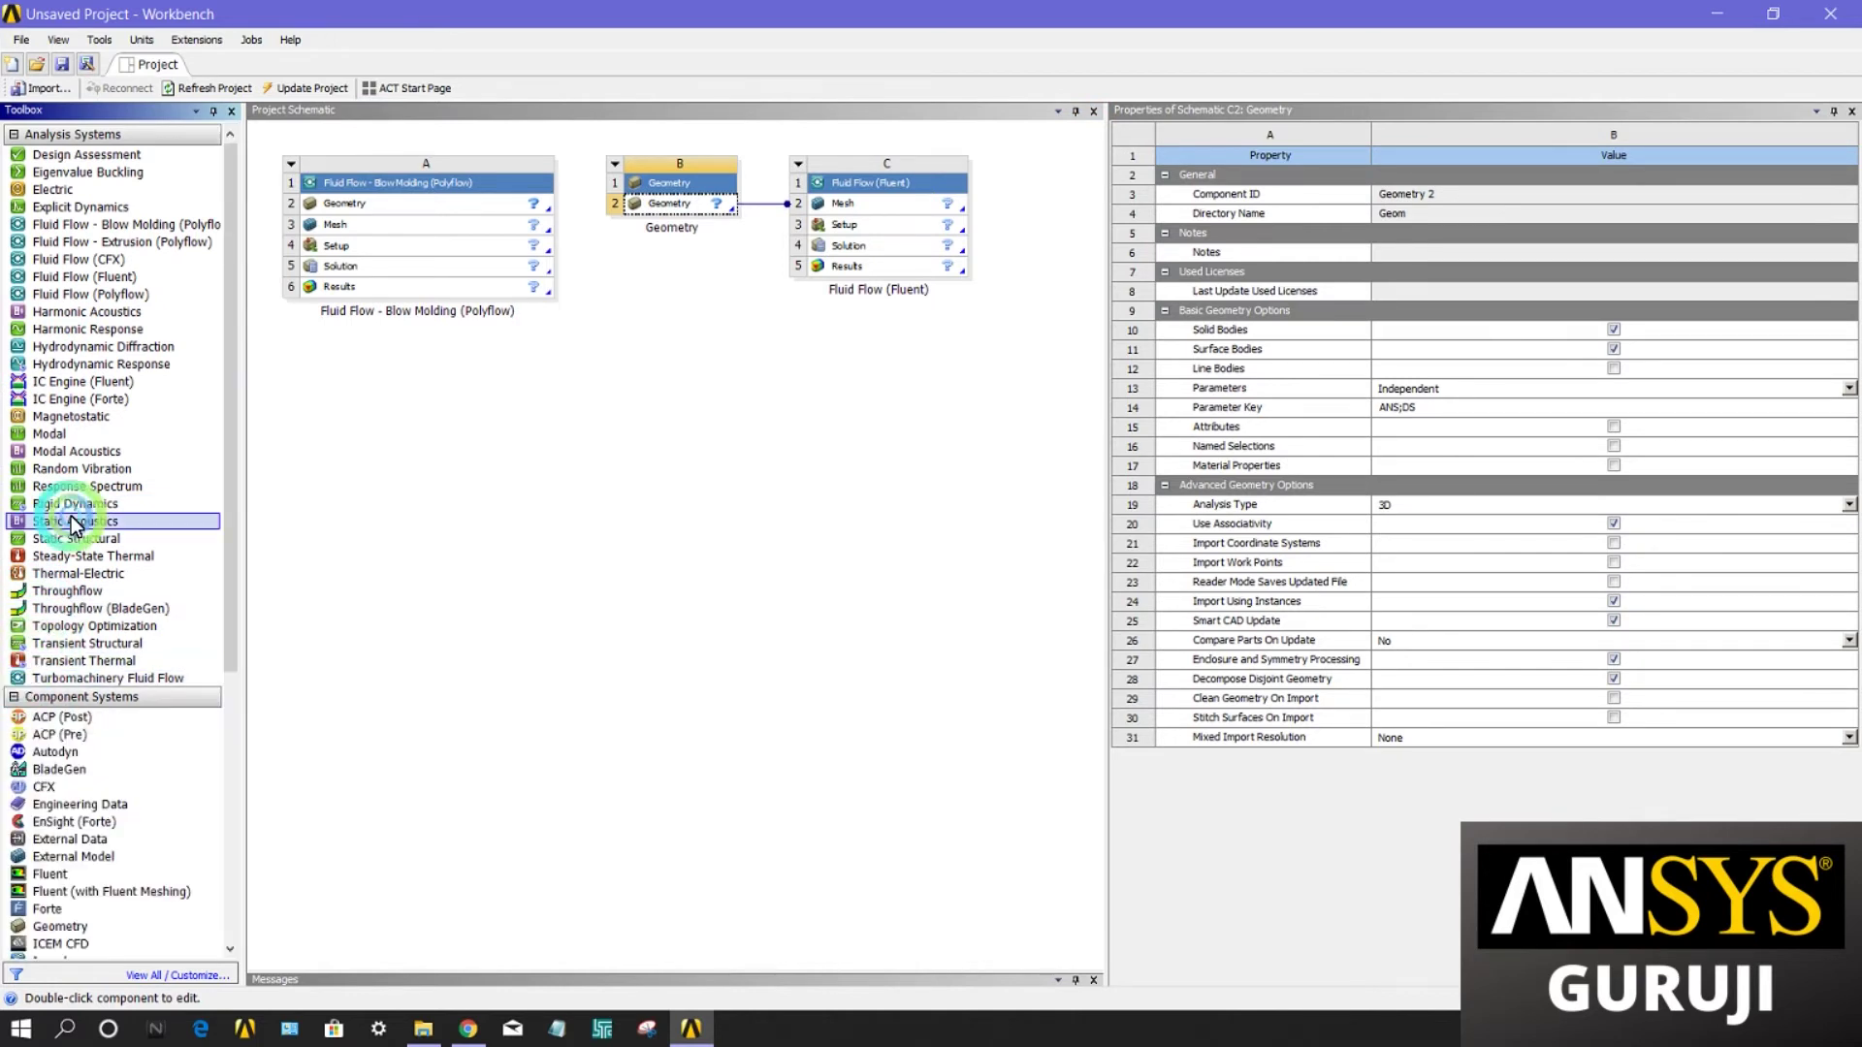
Step: Browse the Custom Systems templates (Random Vibration, Response Spectrum, Pre-Stress Modal), then expand Design Exploration
left_click(14, 135)
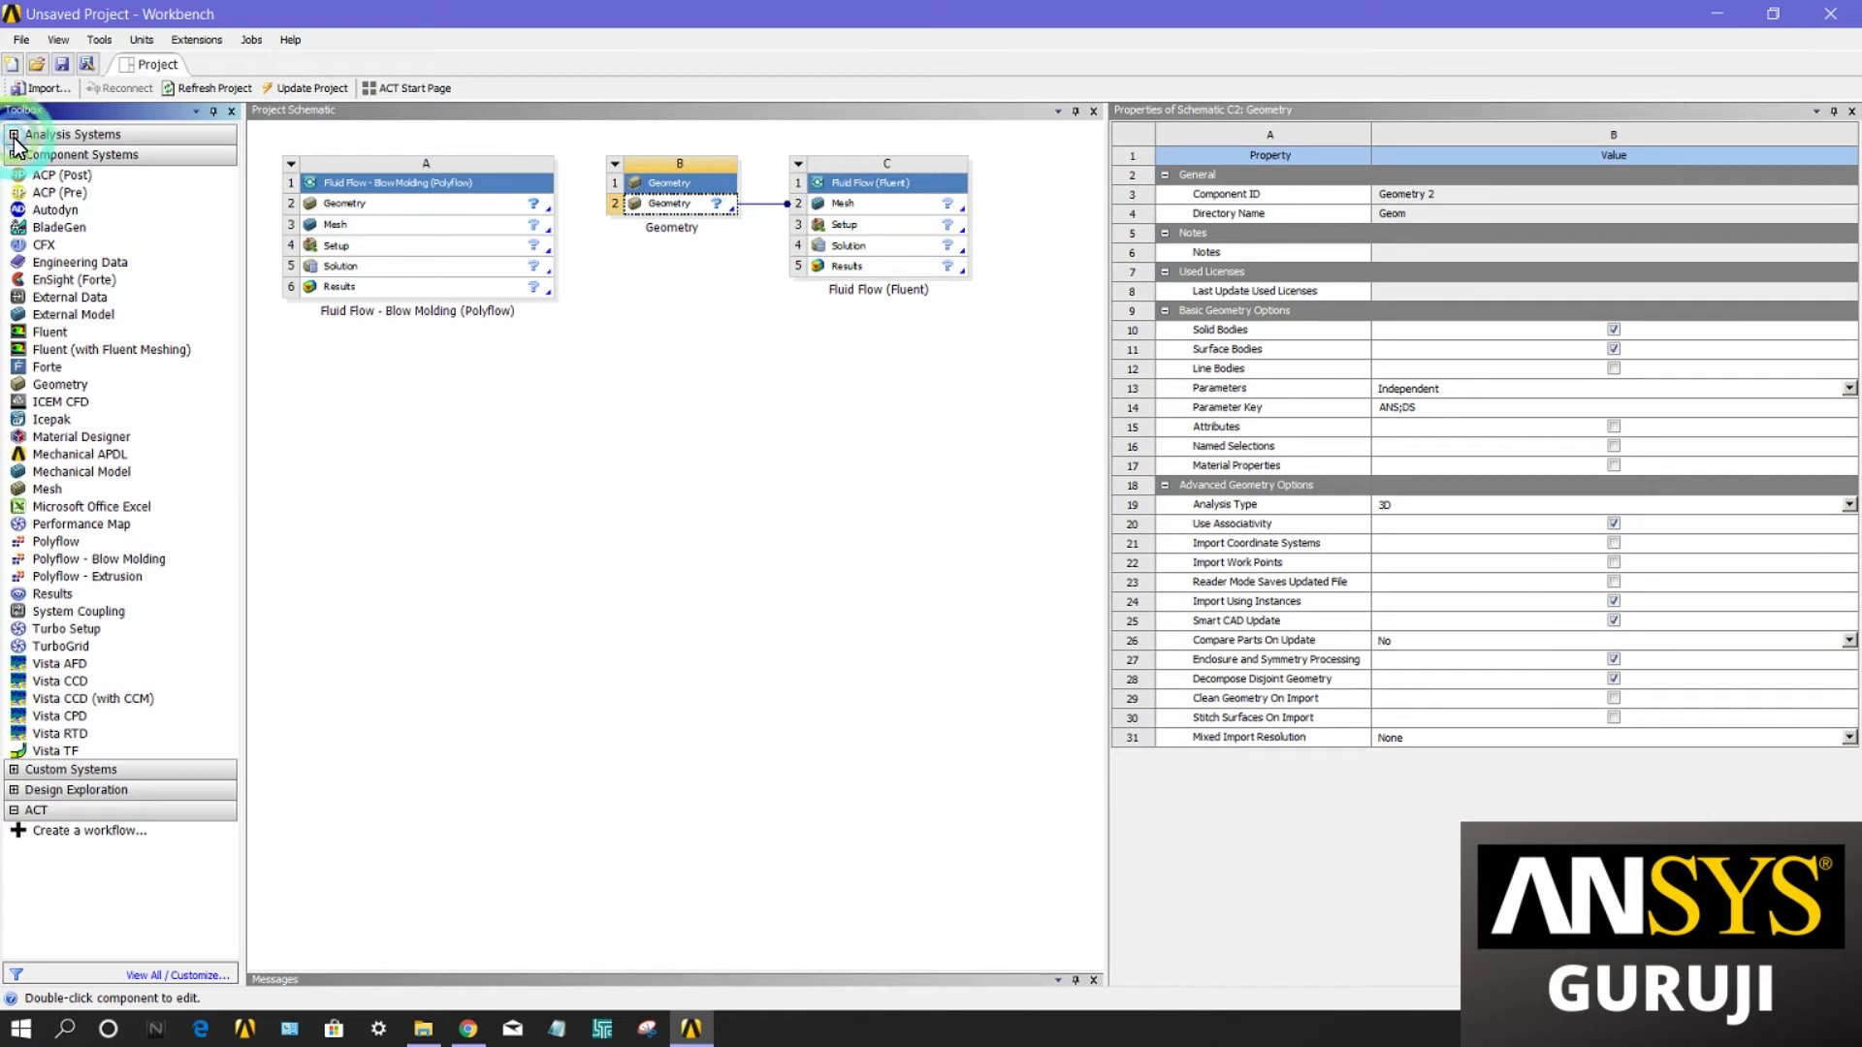
left_click(13, 155)
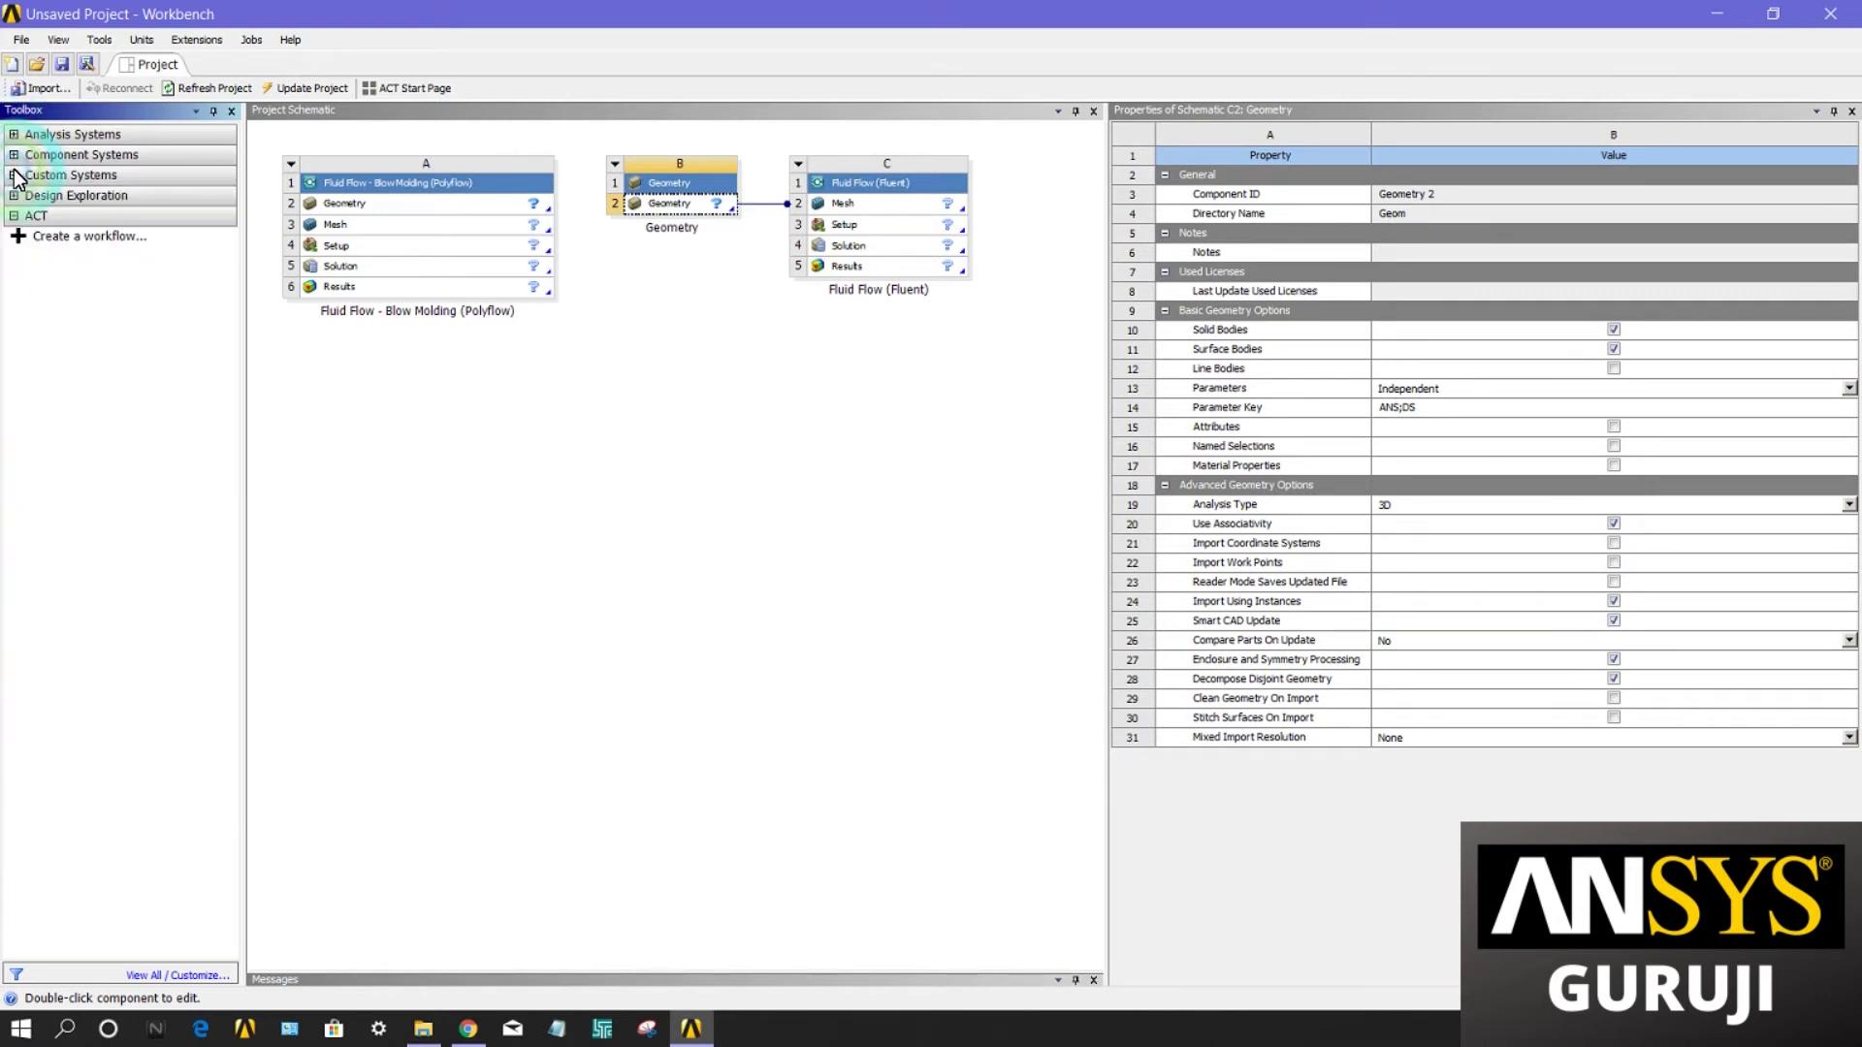
left_click(13, 175)
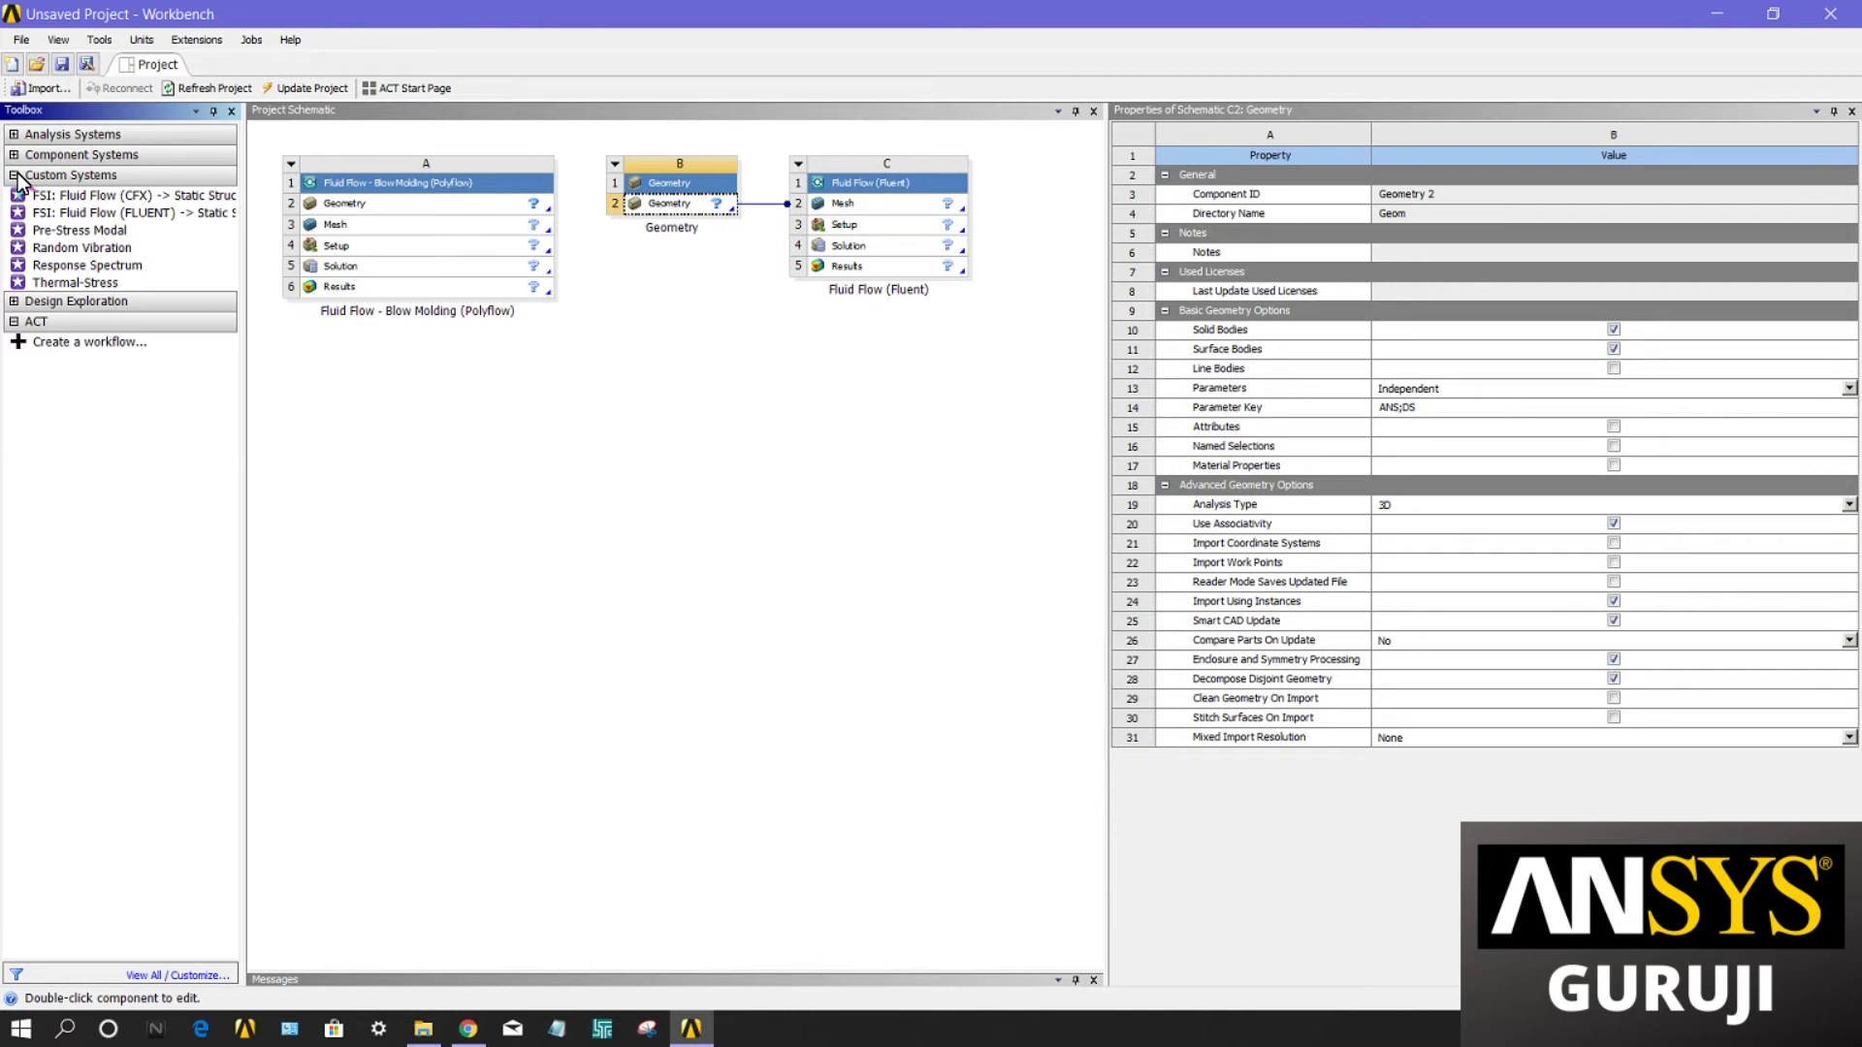
left_click(38, 246)
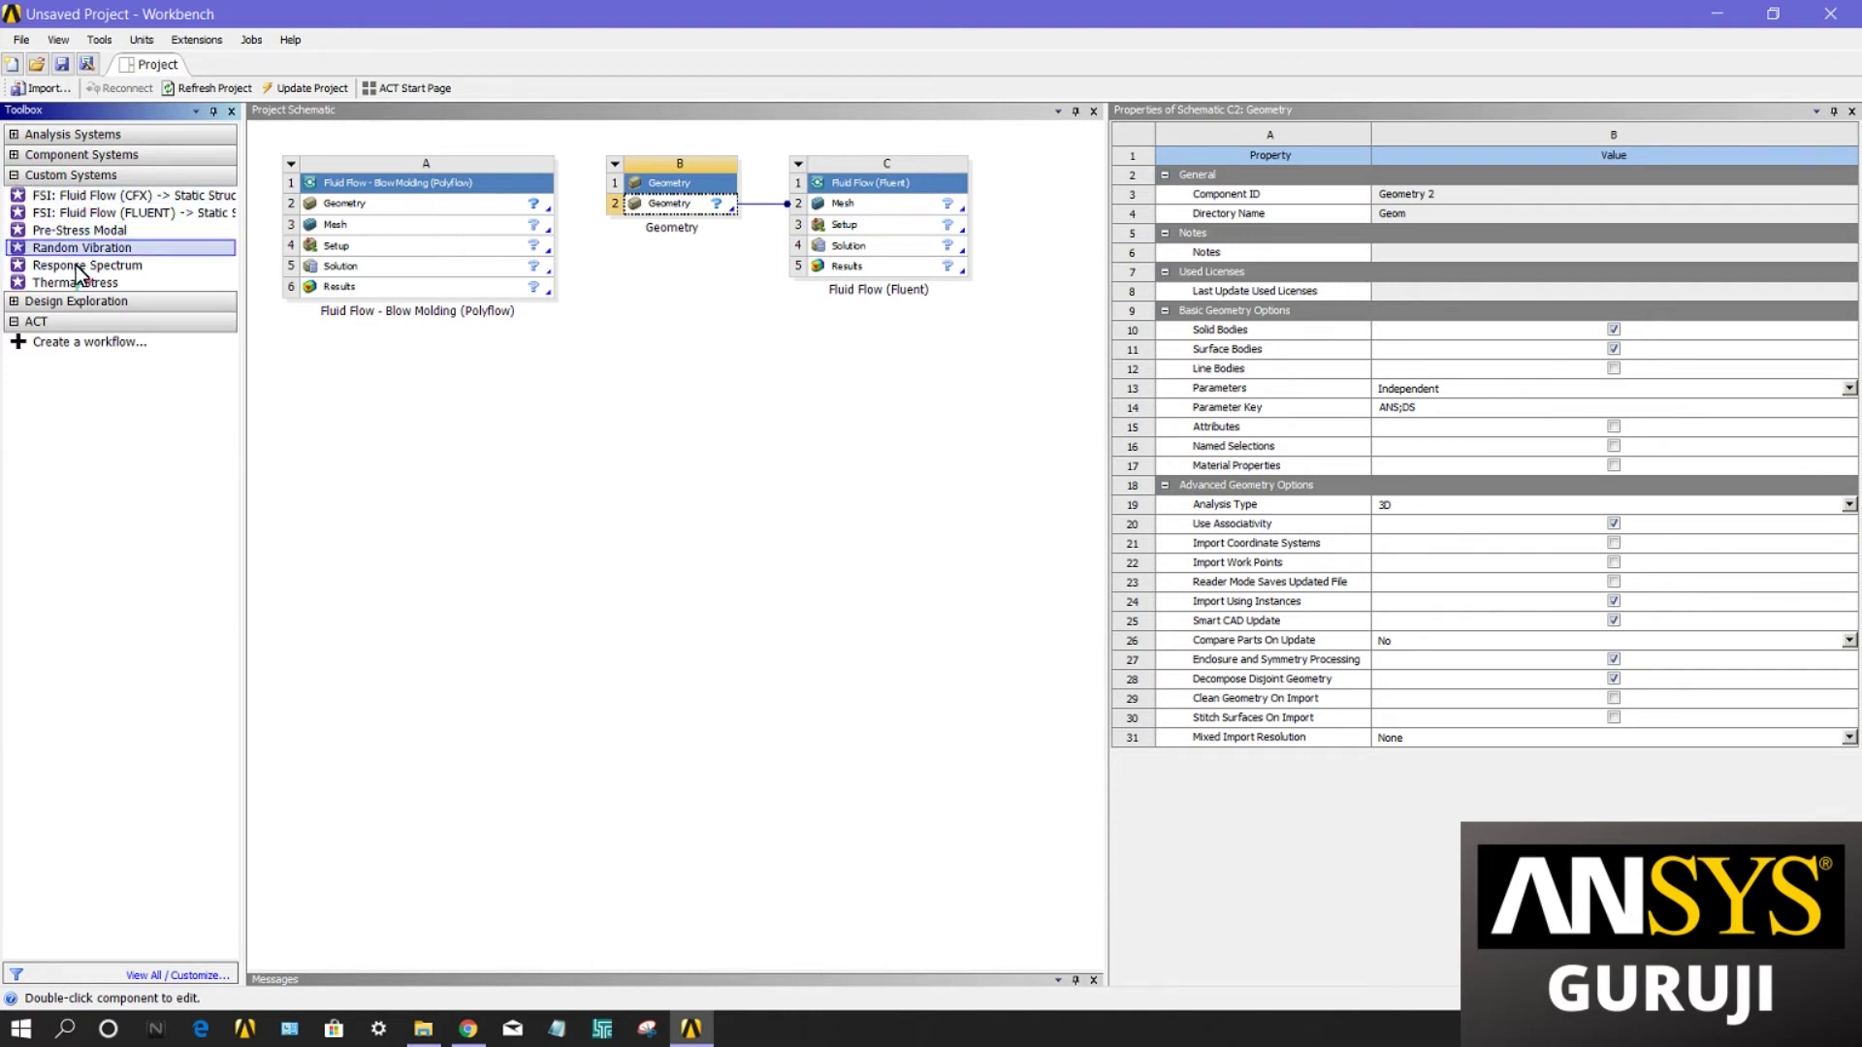
left_click(85, 199)
left_click(90, 260)
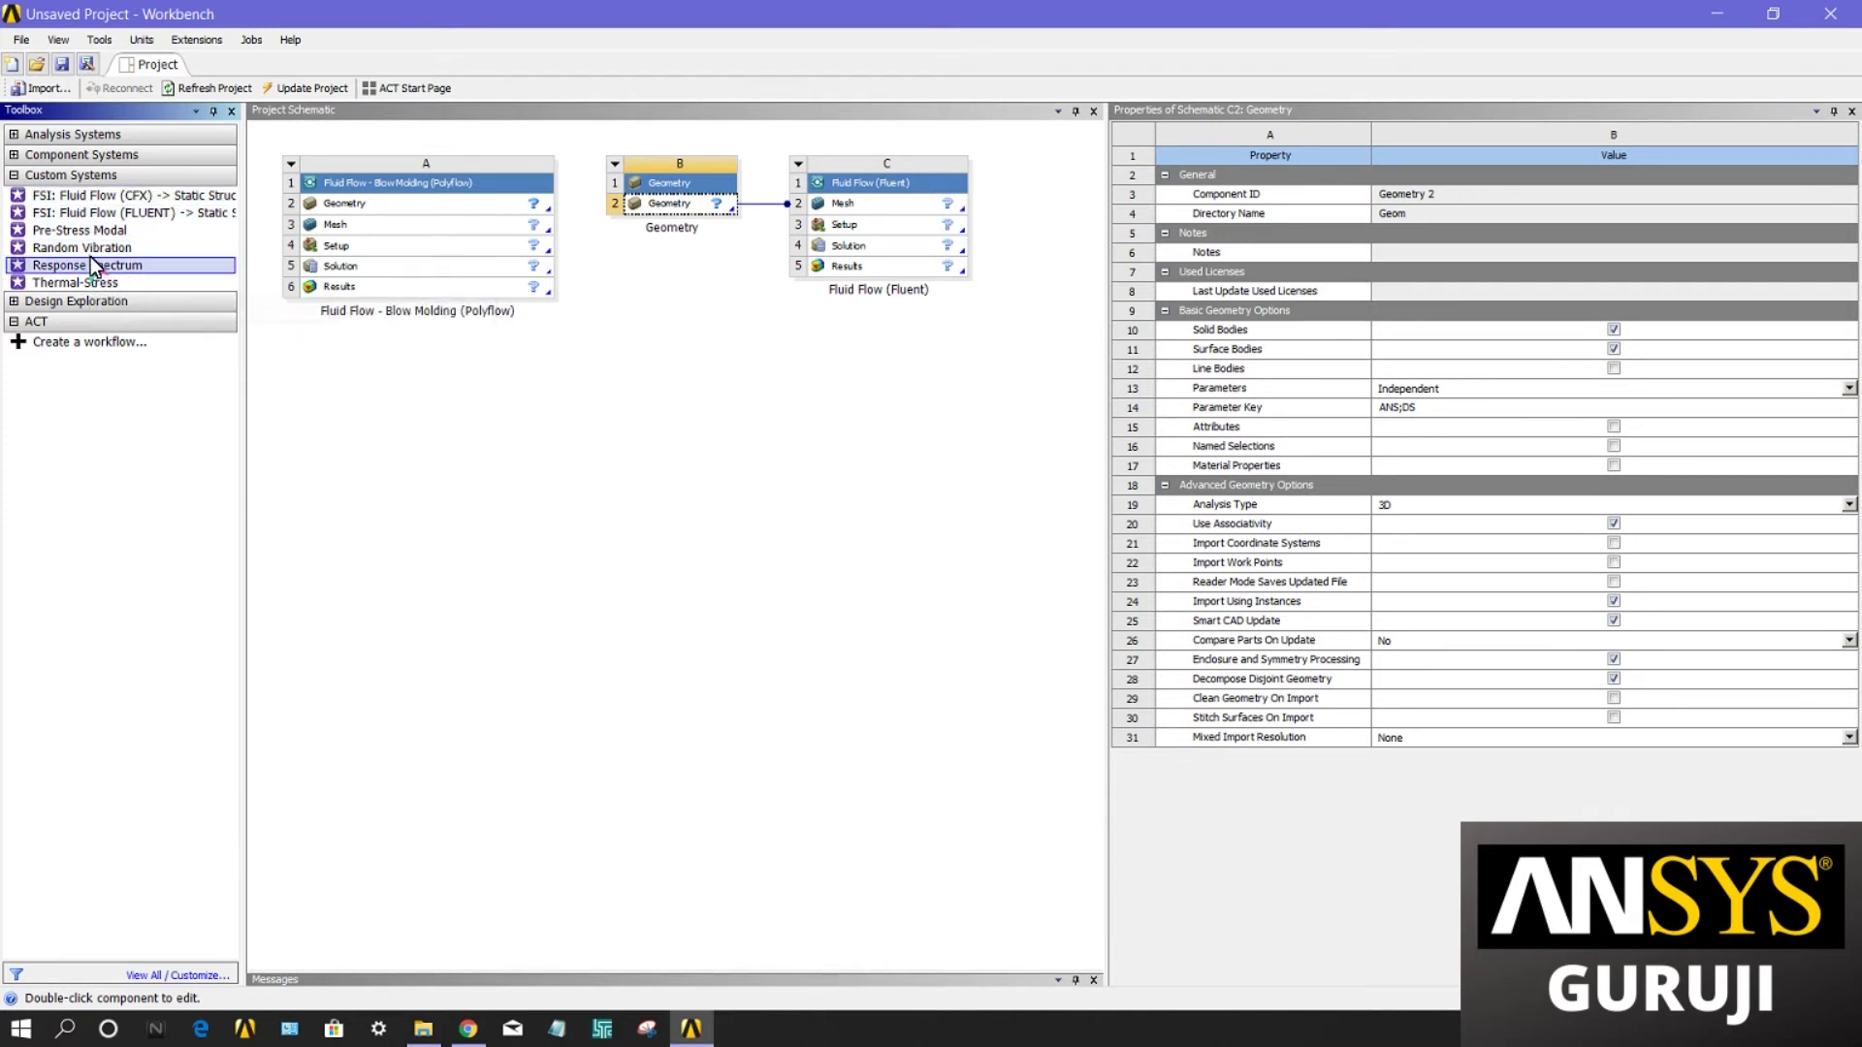
left_click(95, 250)
left_click(95, 234)
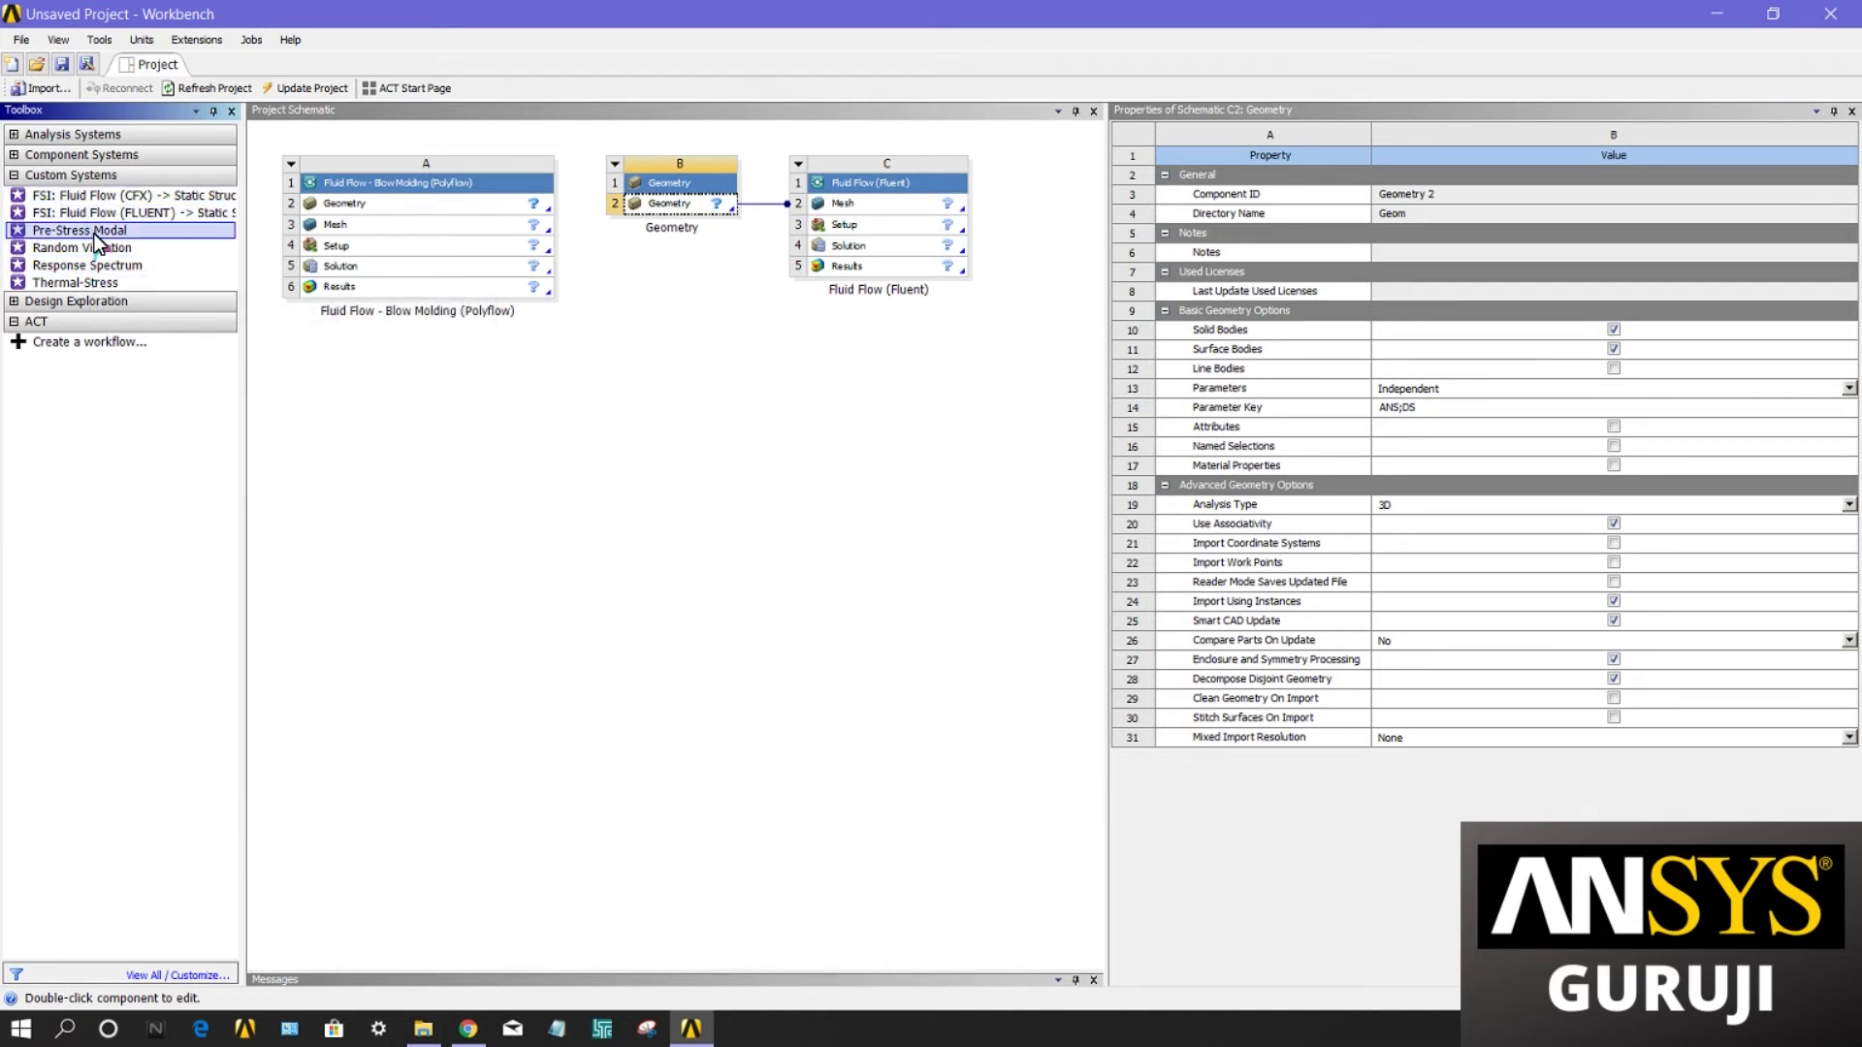
key("Up")
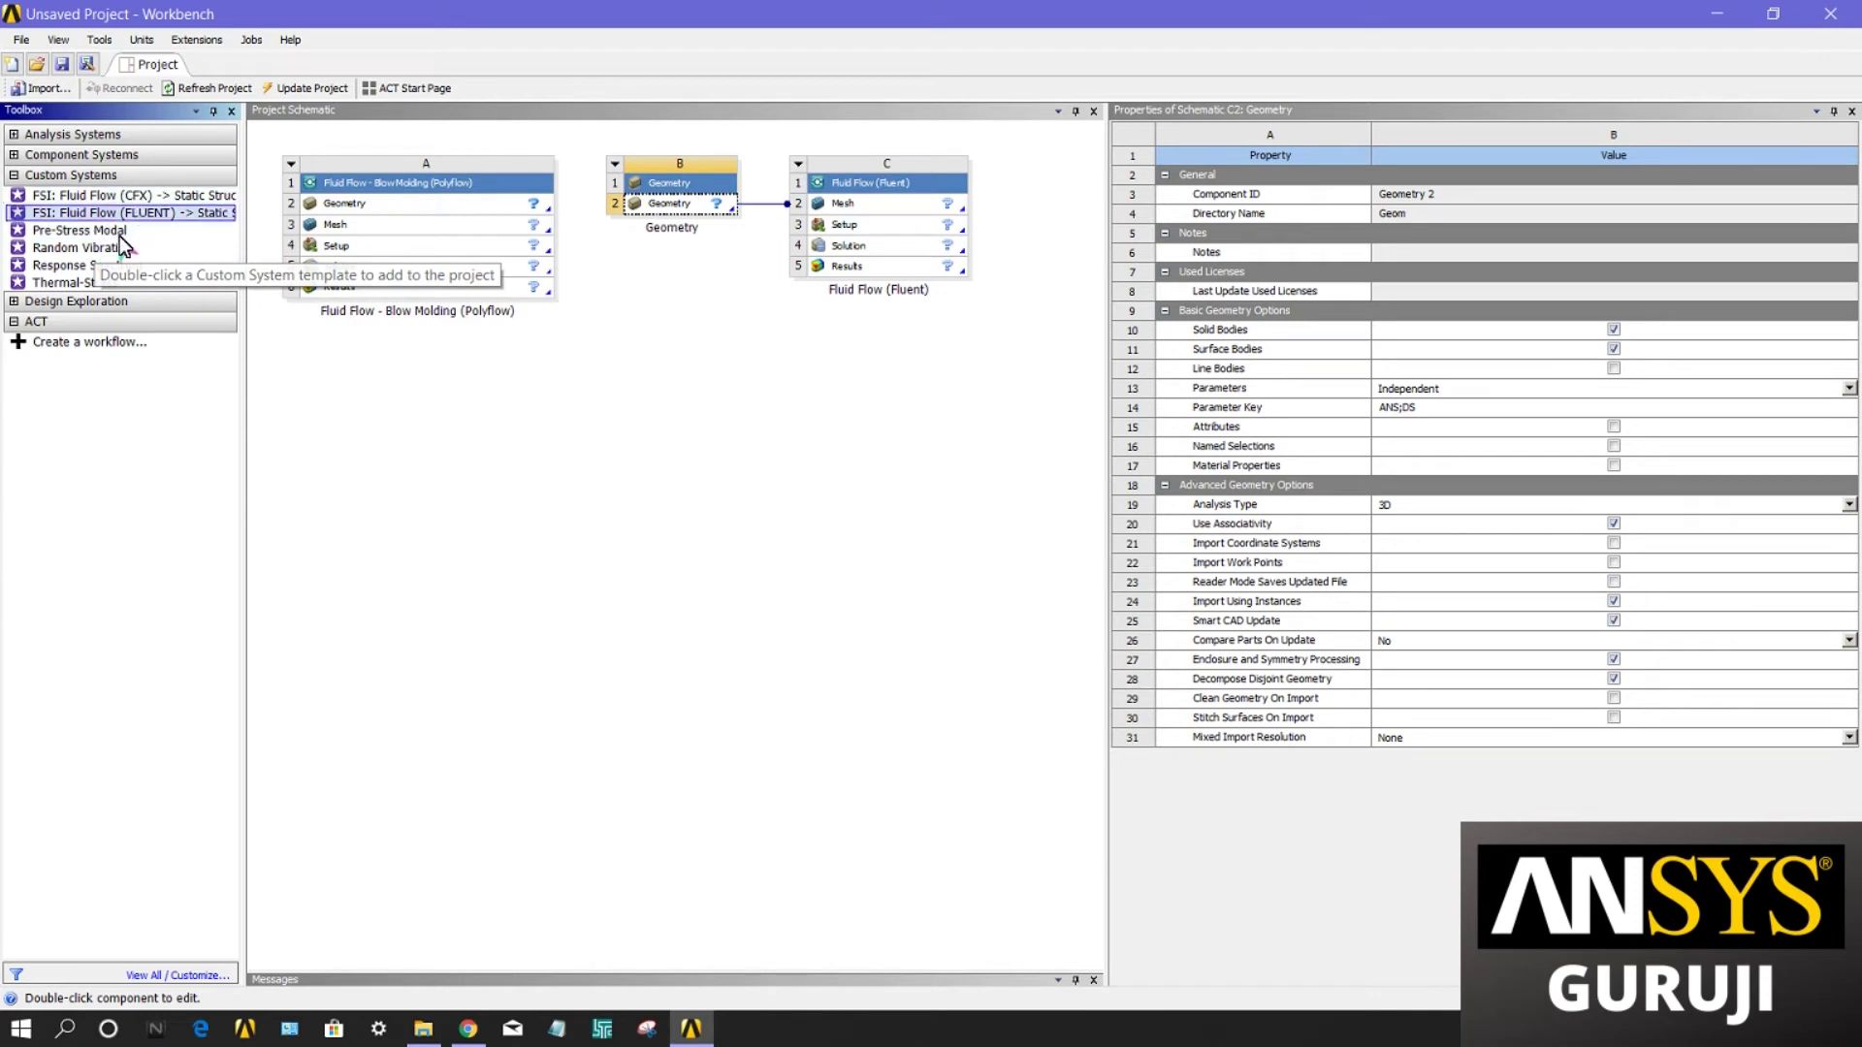
left_click(14, 176)
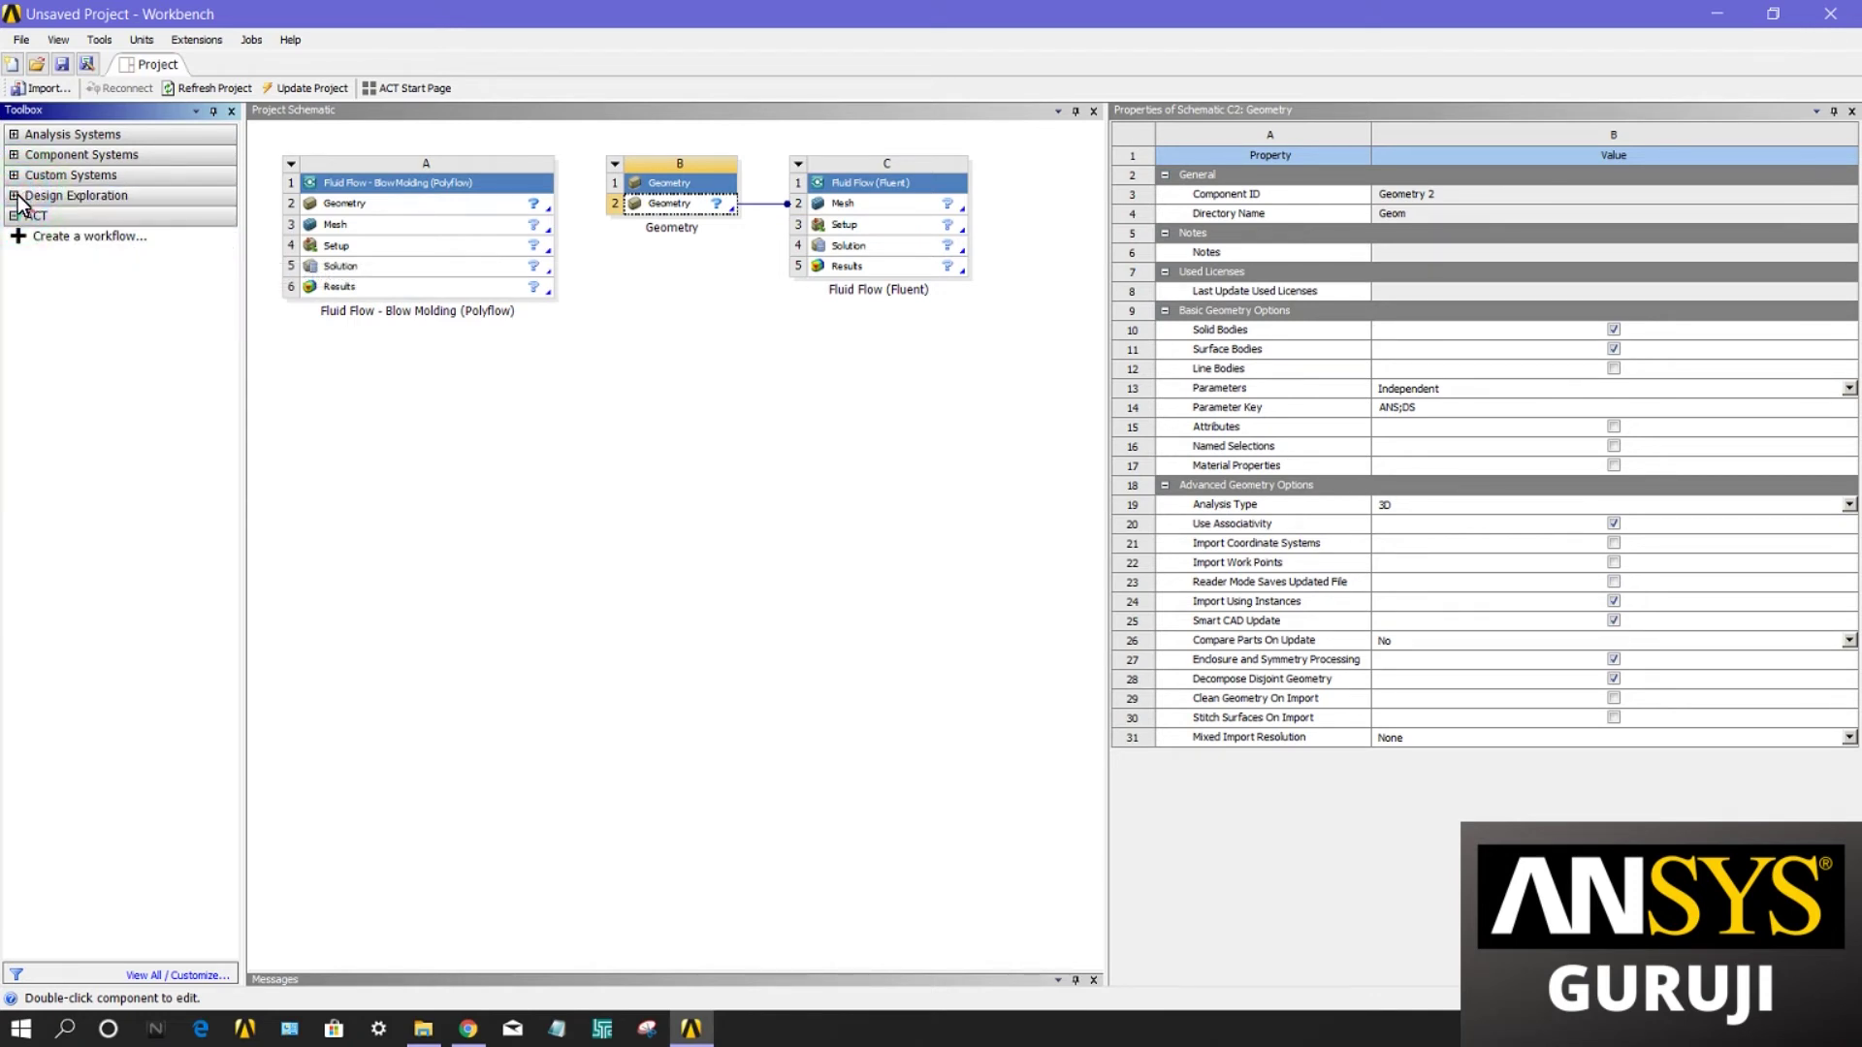
left_click(14, 196)
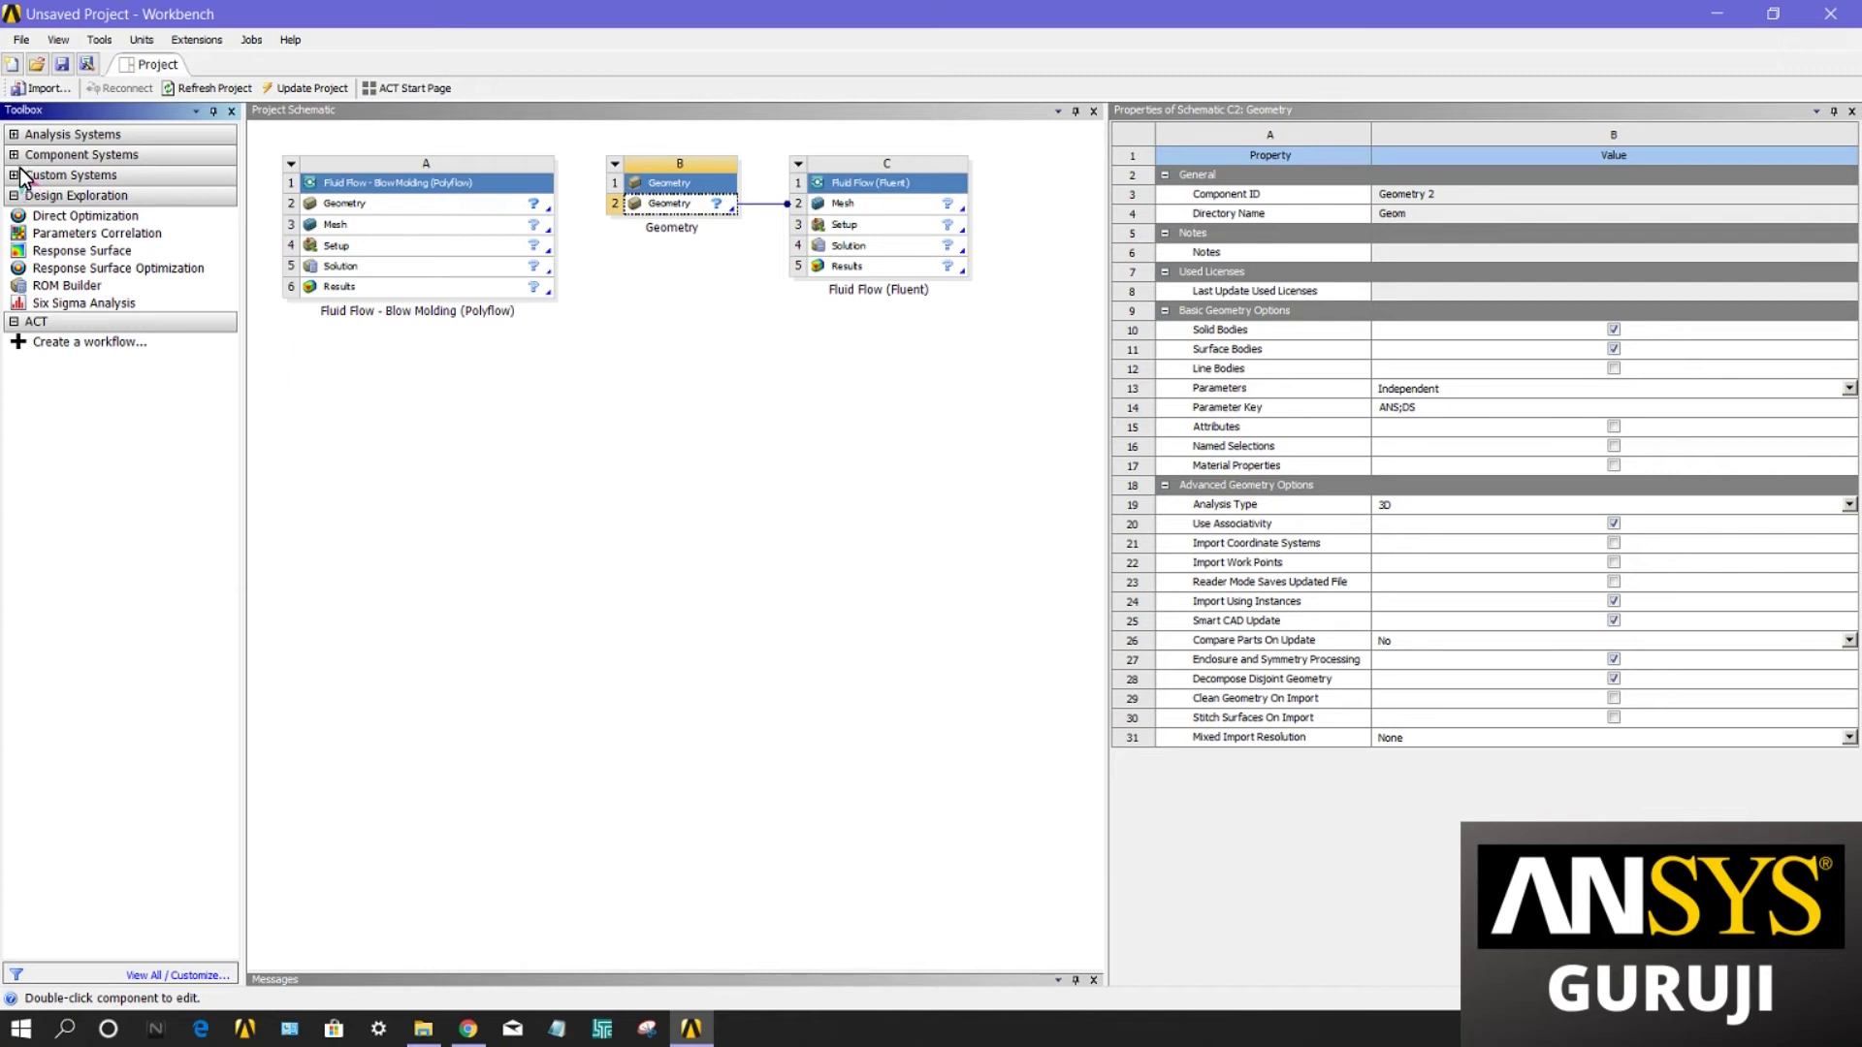
Step: Collapse Design Exploration and Analysis Systems so only Toolbox category headings show
left_click(14, 195)
left_click(15, 135)
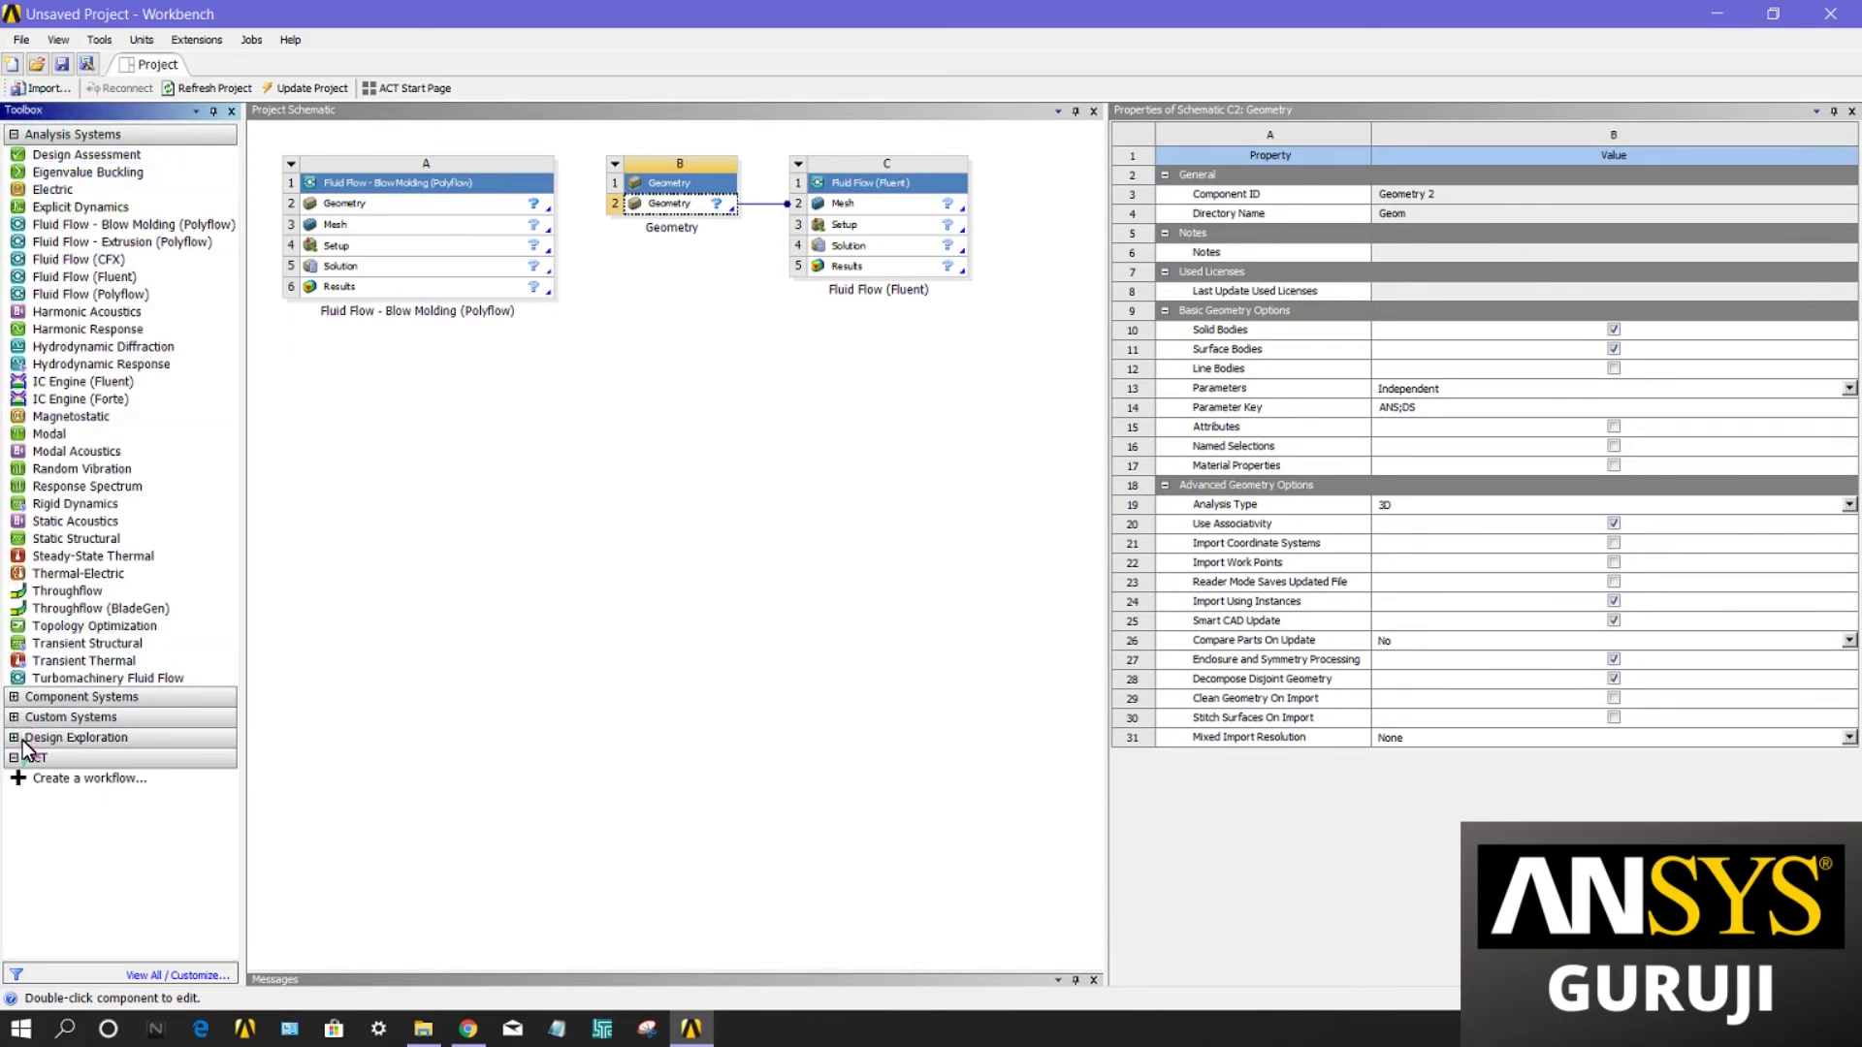
left_click(13, 135)
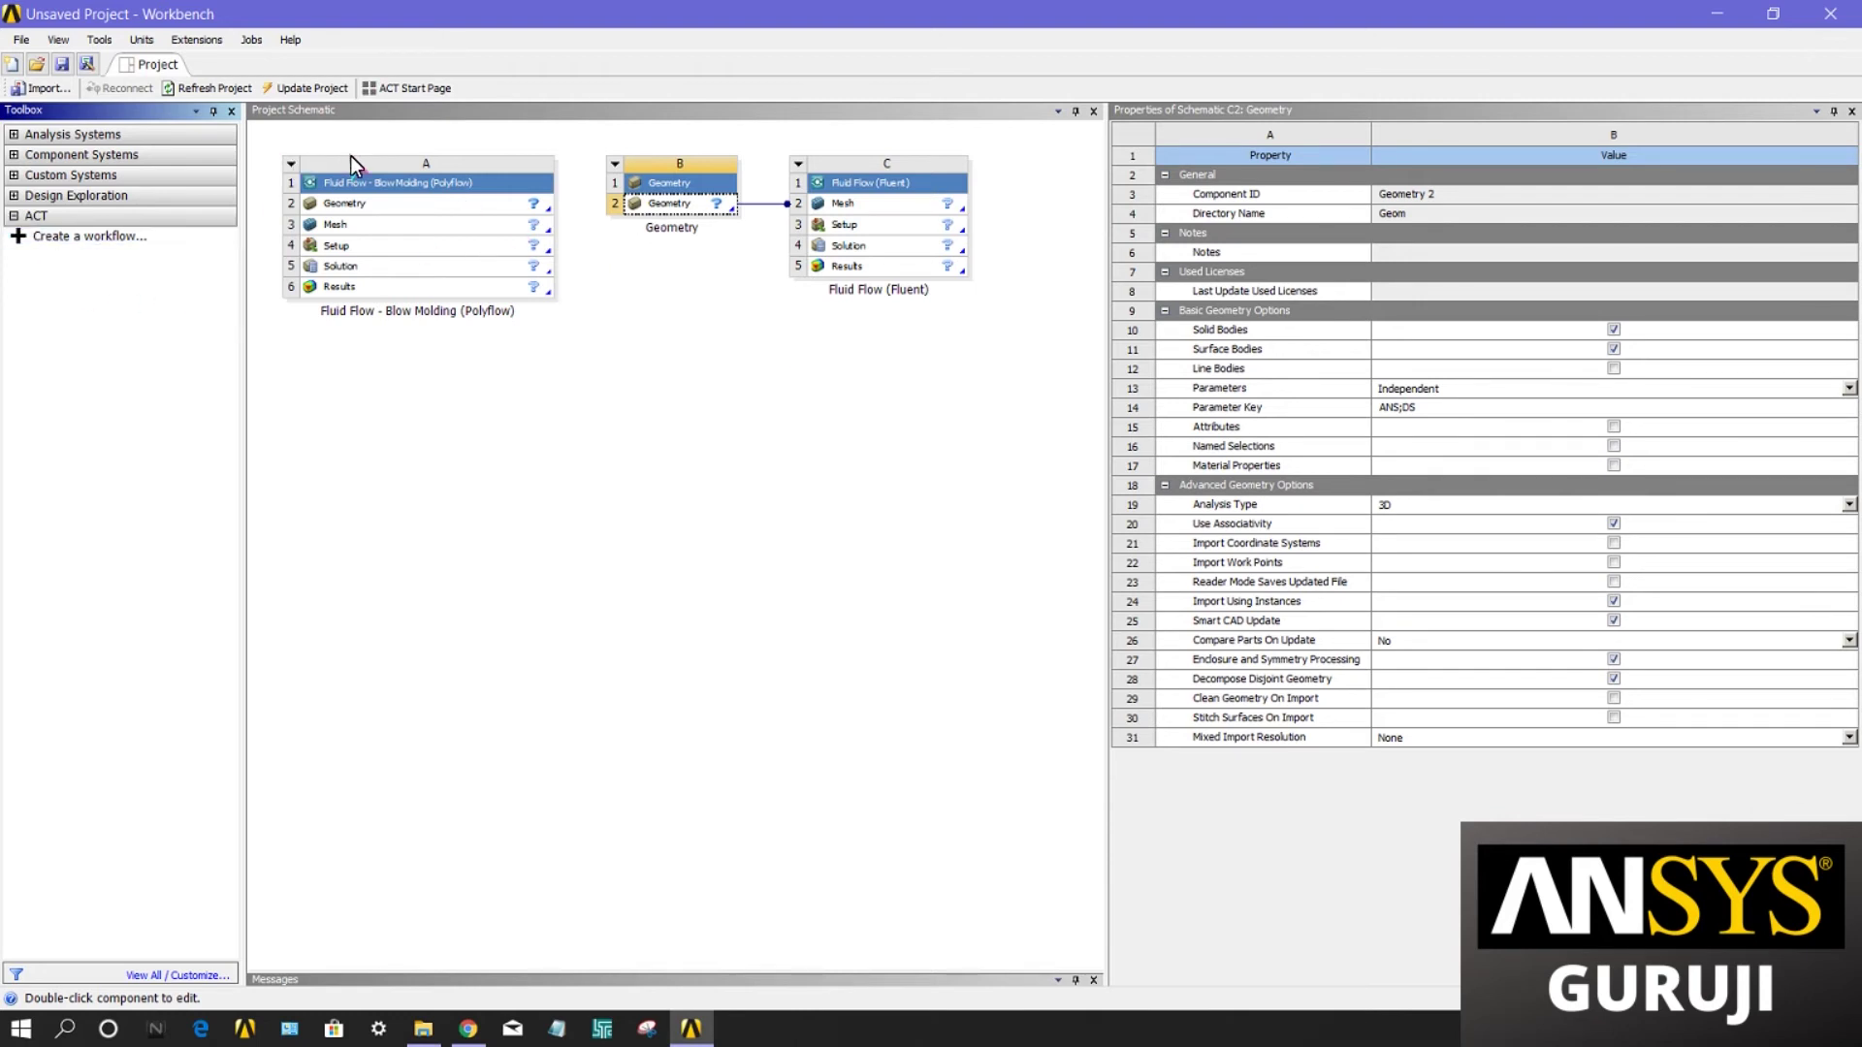
Step: Expand Analysis Systems and rename system A to PIPE FLOW
left_click(15, 134)
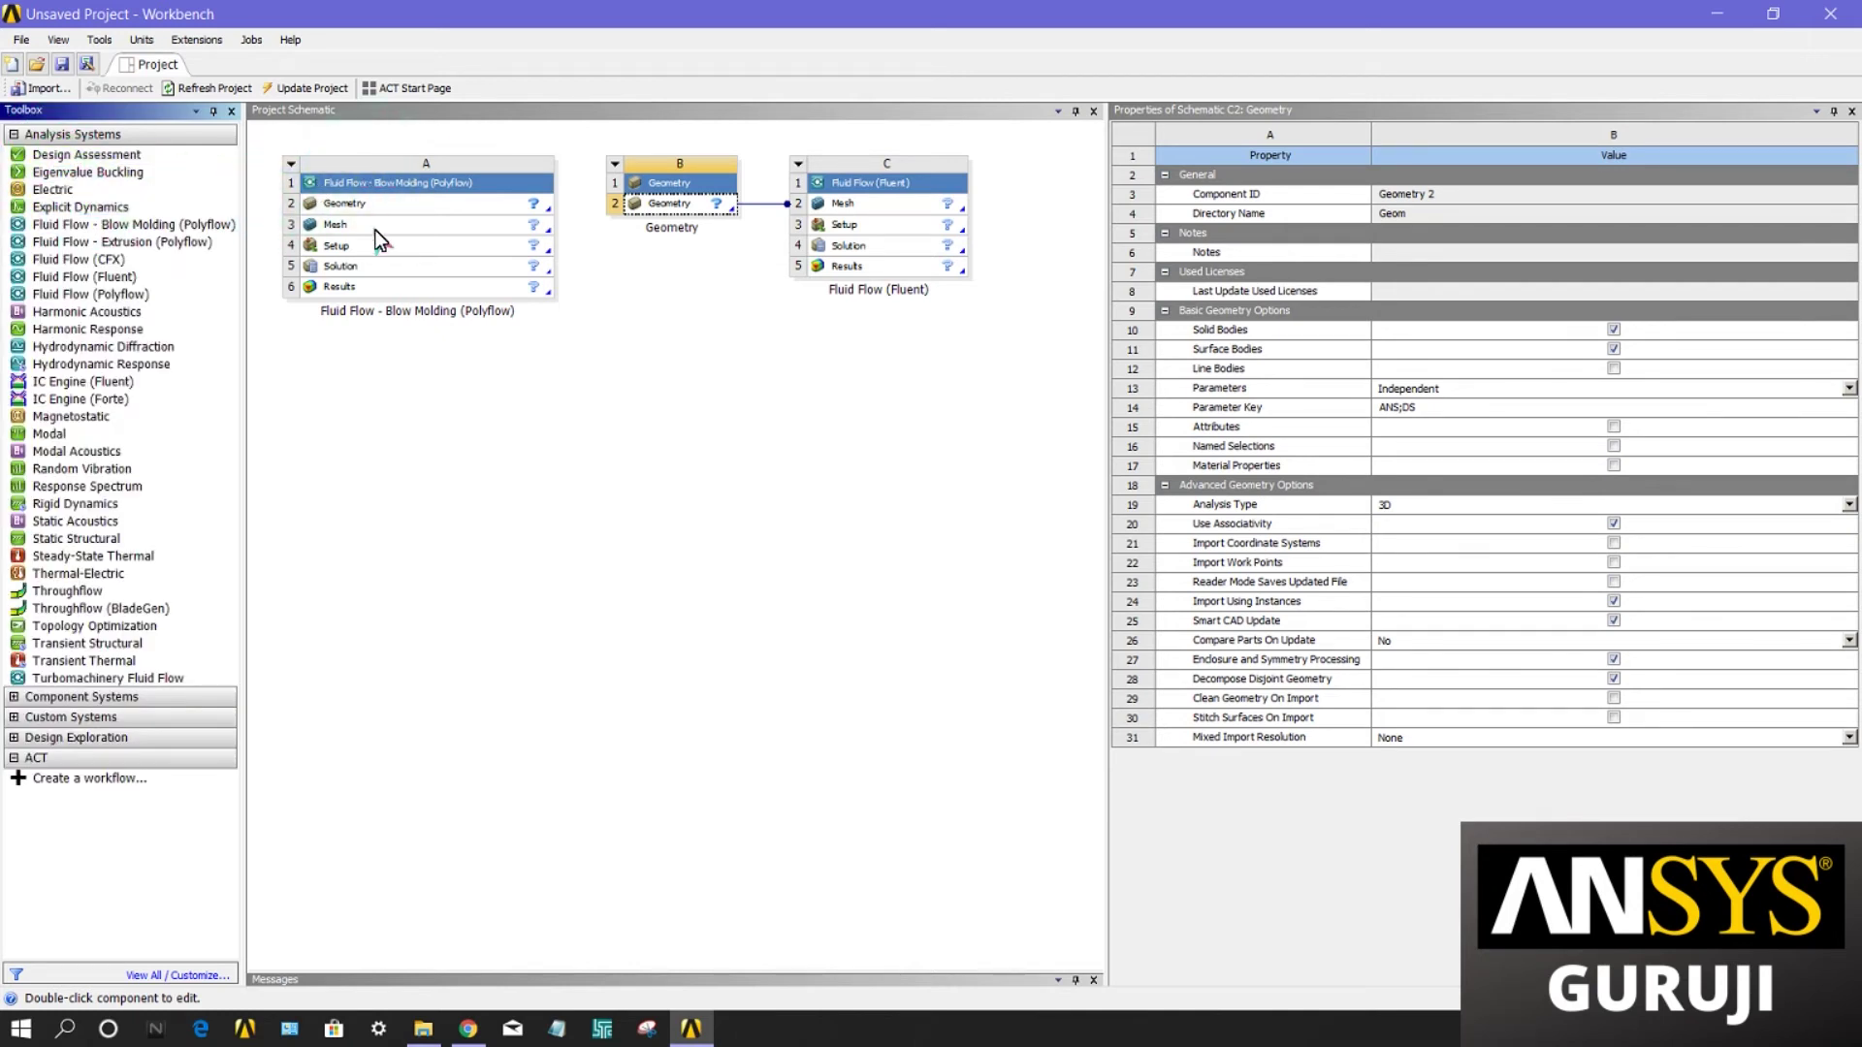
left_click(415, 312)
left_click(414, 312)
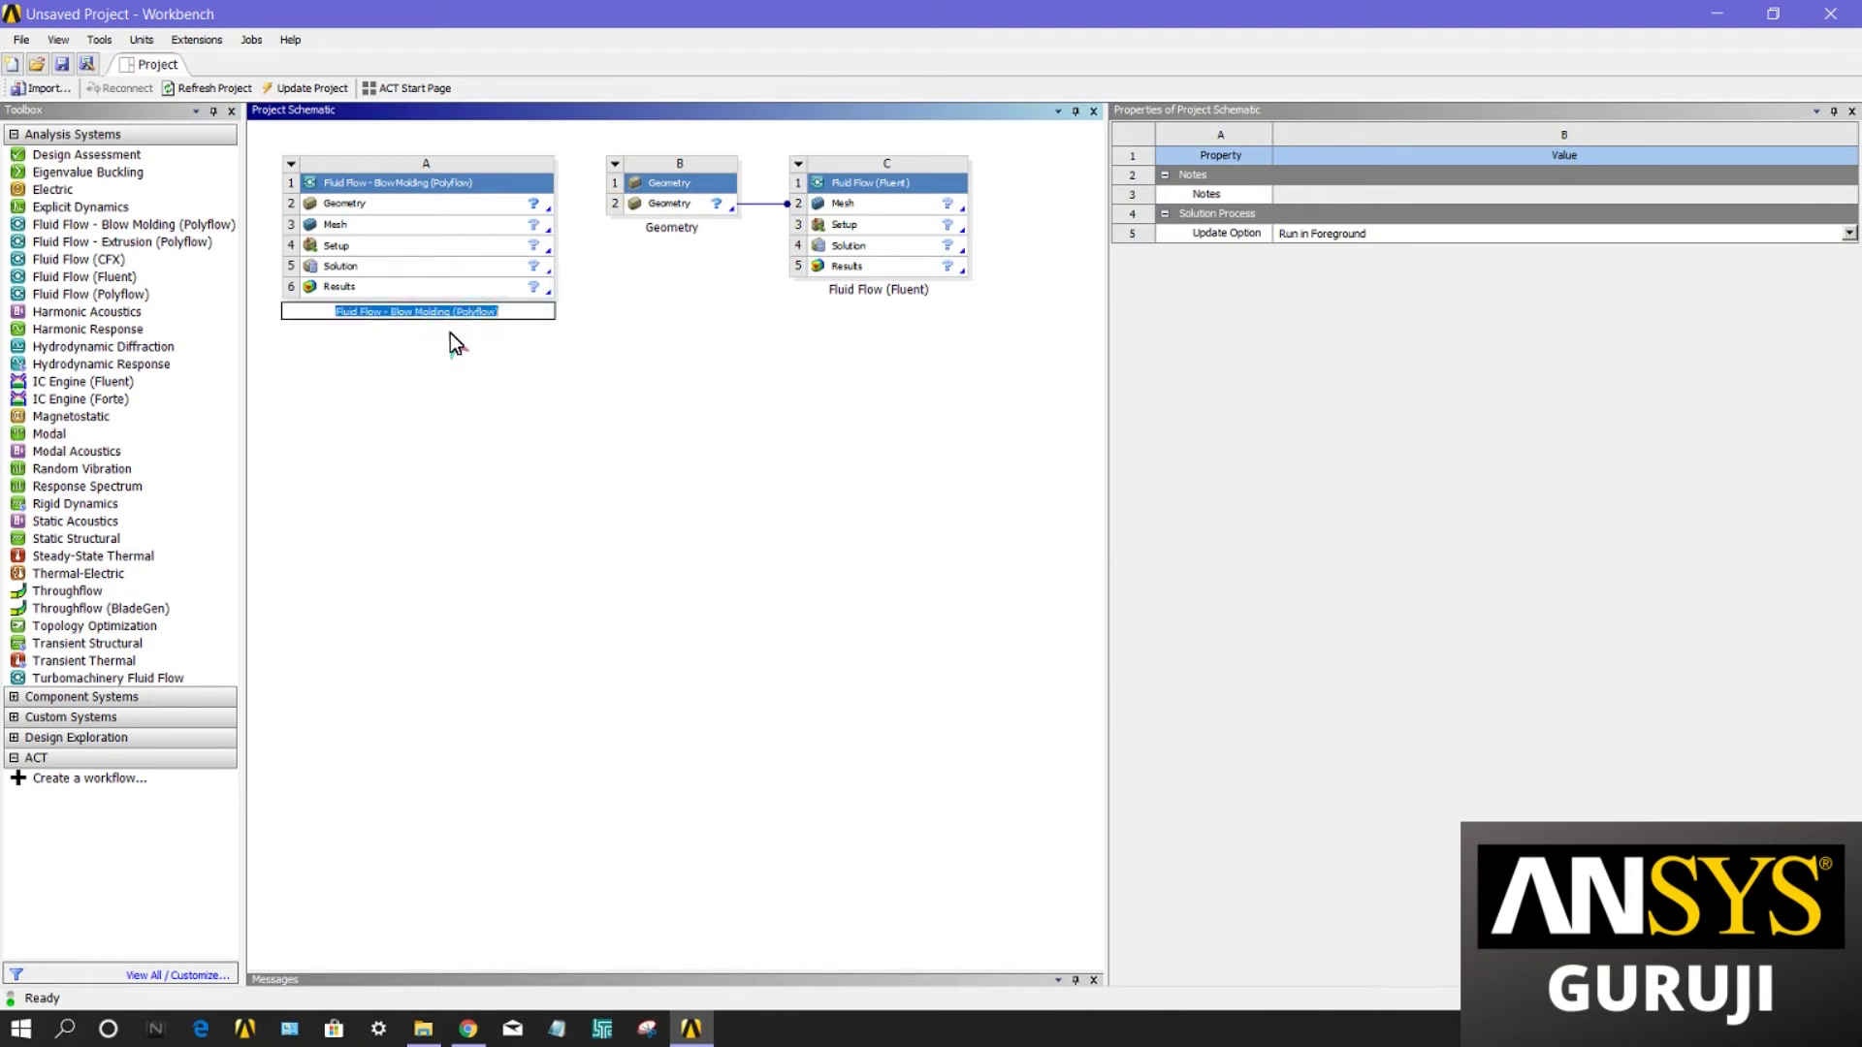
type("Pl")
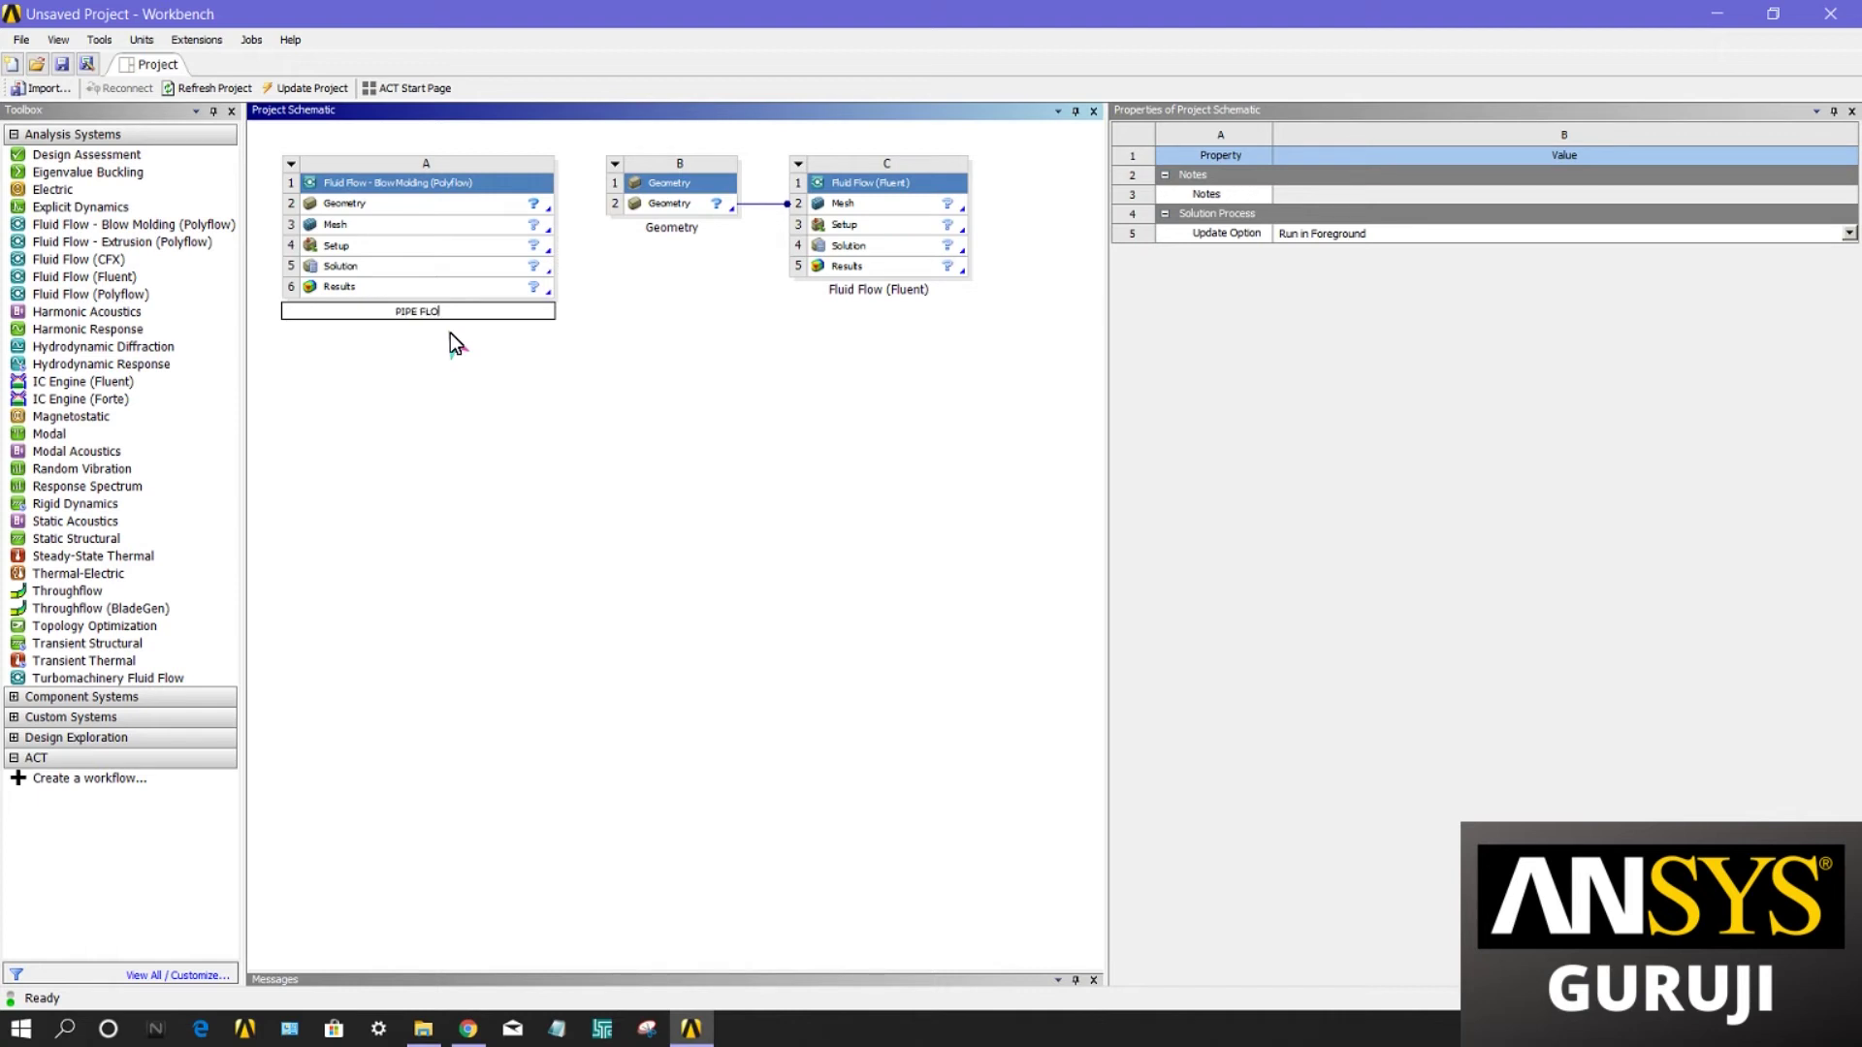
left_click(437, 376)
left_click(464, 305)
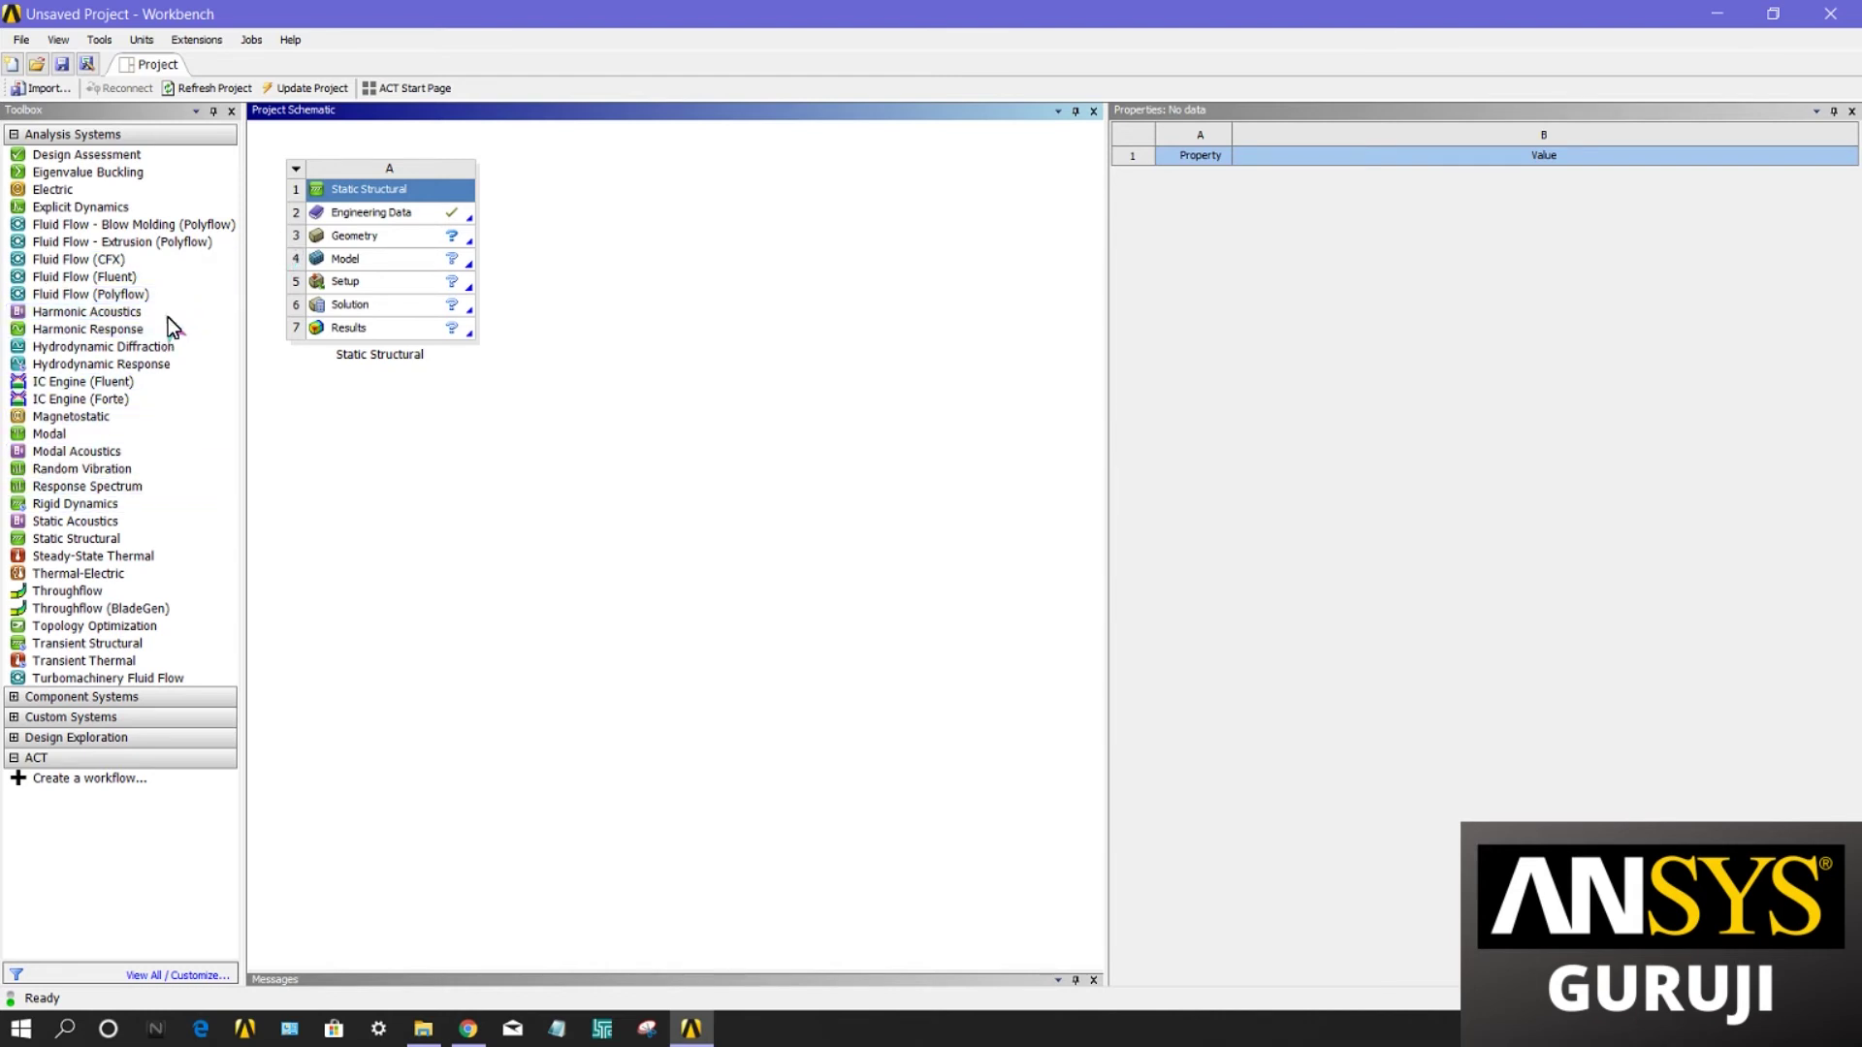
Step: Add Static Structural system B sharing system A's Engineering Data cell
left_click_drag(144, 540, 597, 212)
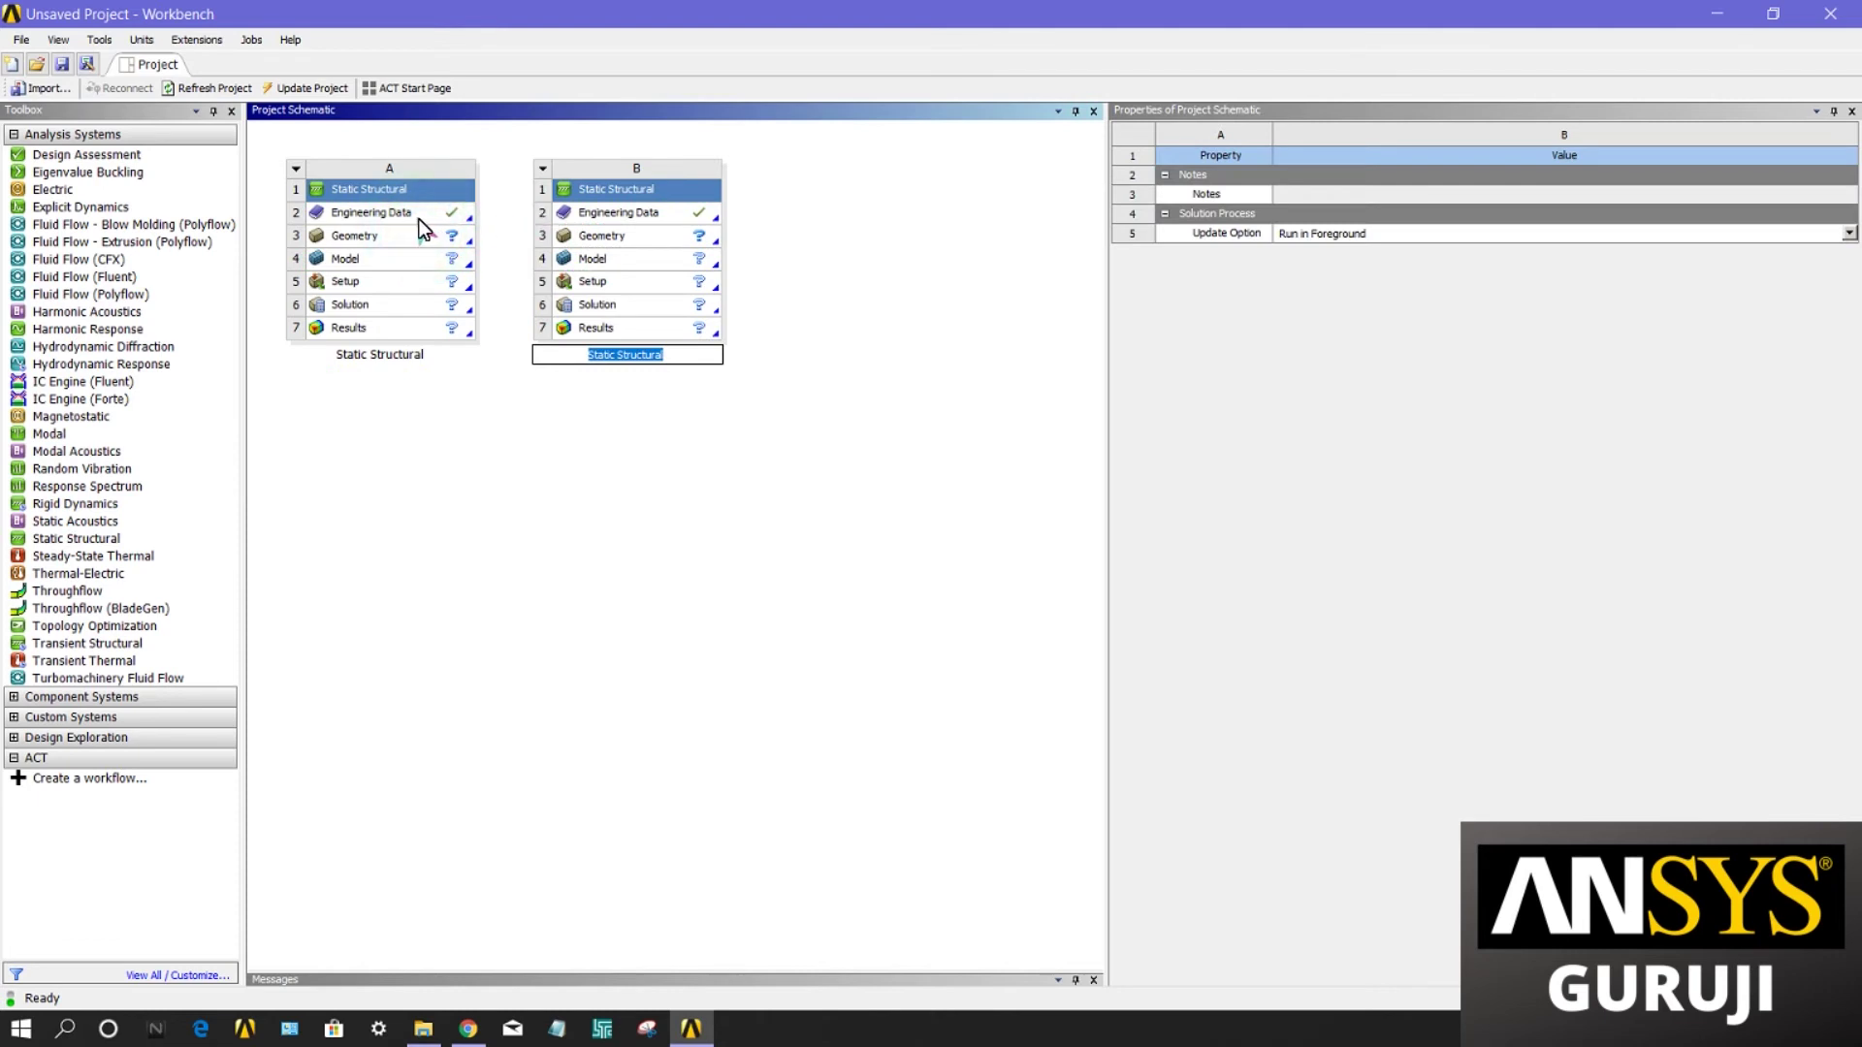
left_click_drag(415, 215, 596, 213)
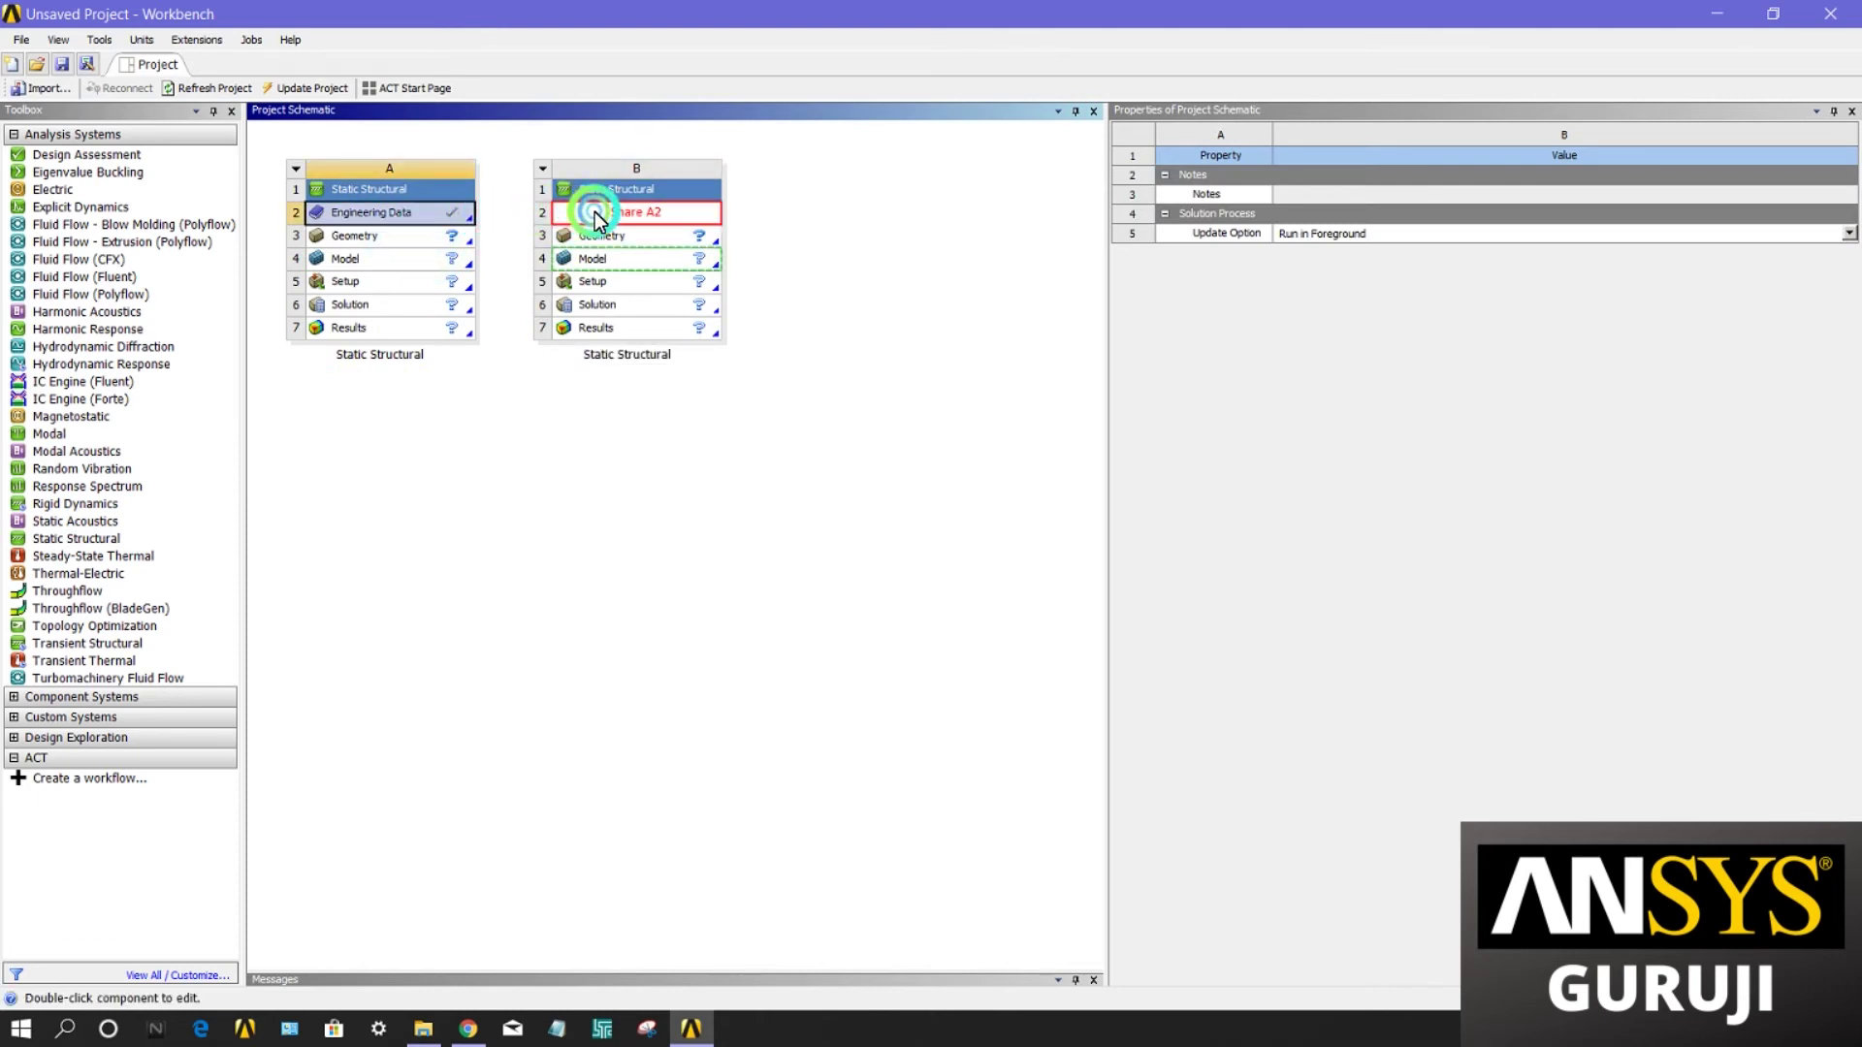
left_click_drag(595, 212, 595, 212)
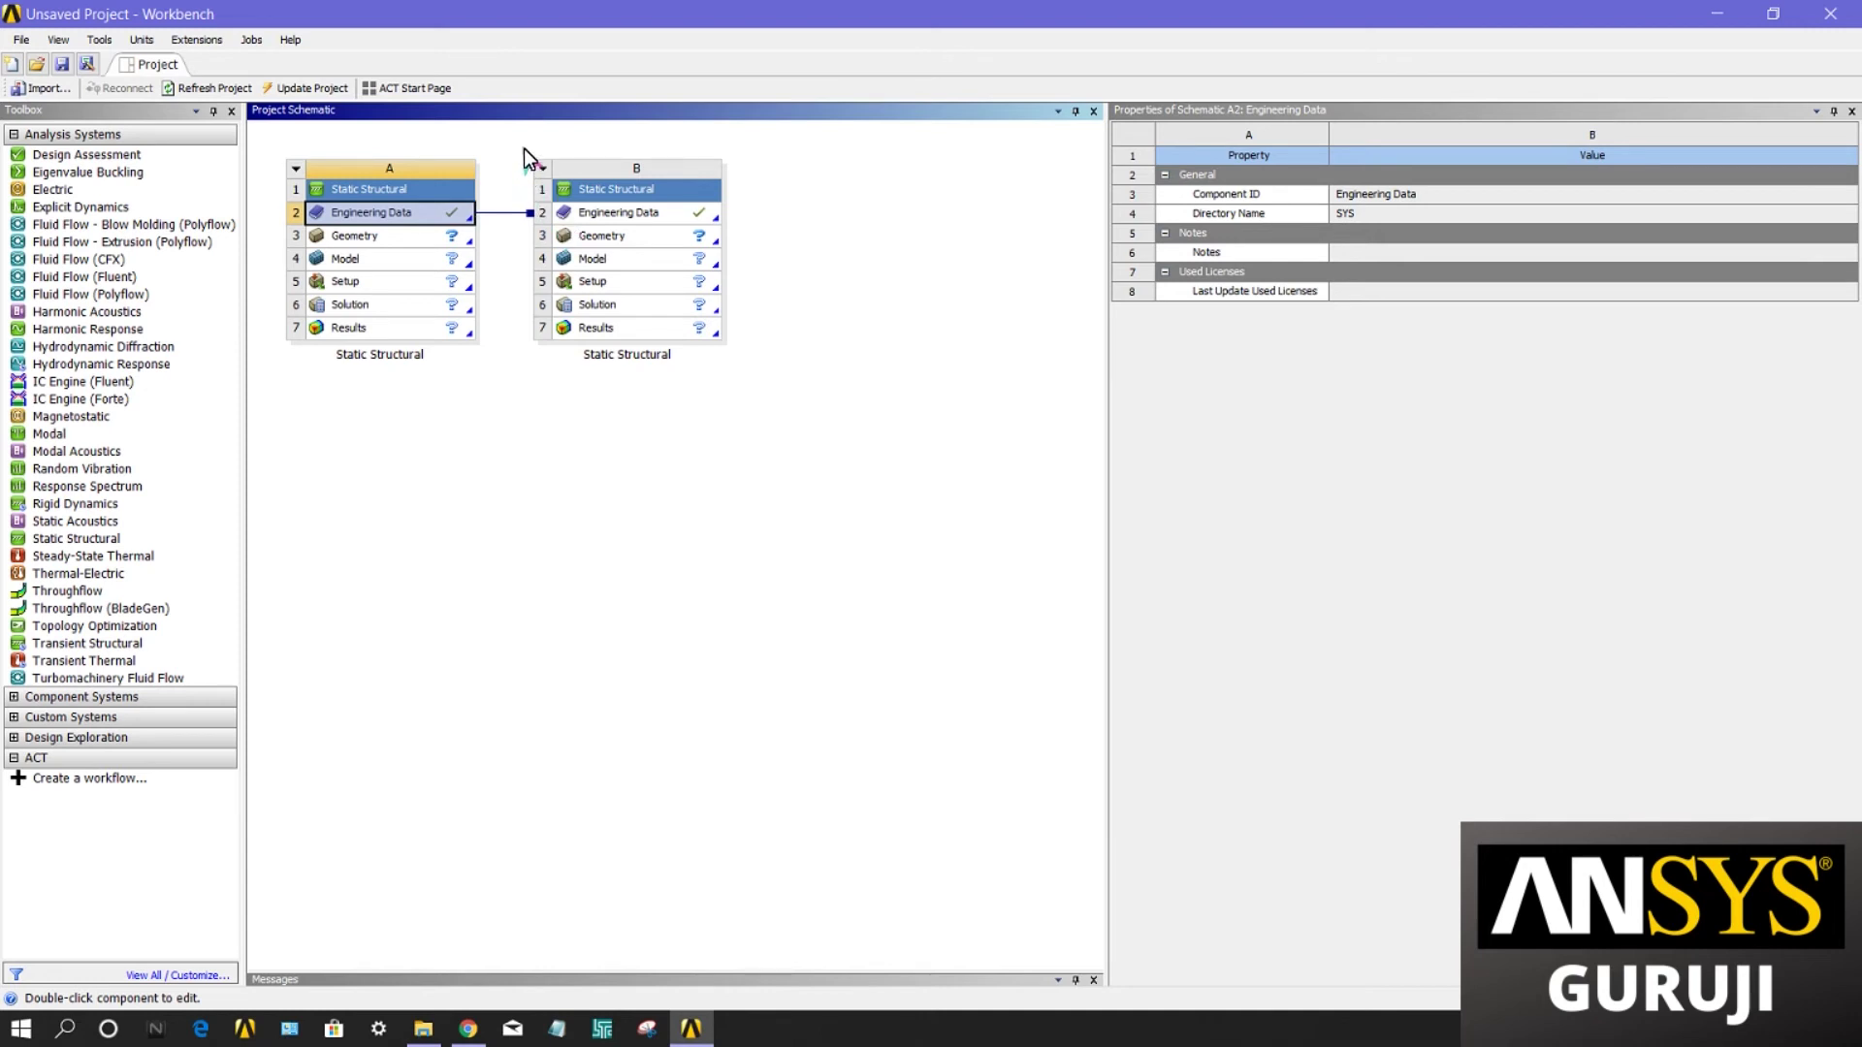
right_click(589, 192)
Step: Delete Static Structural system B and confirm the deletion
left_click(768, 200)
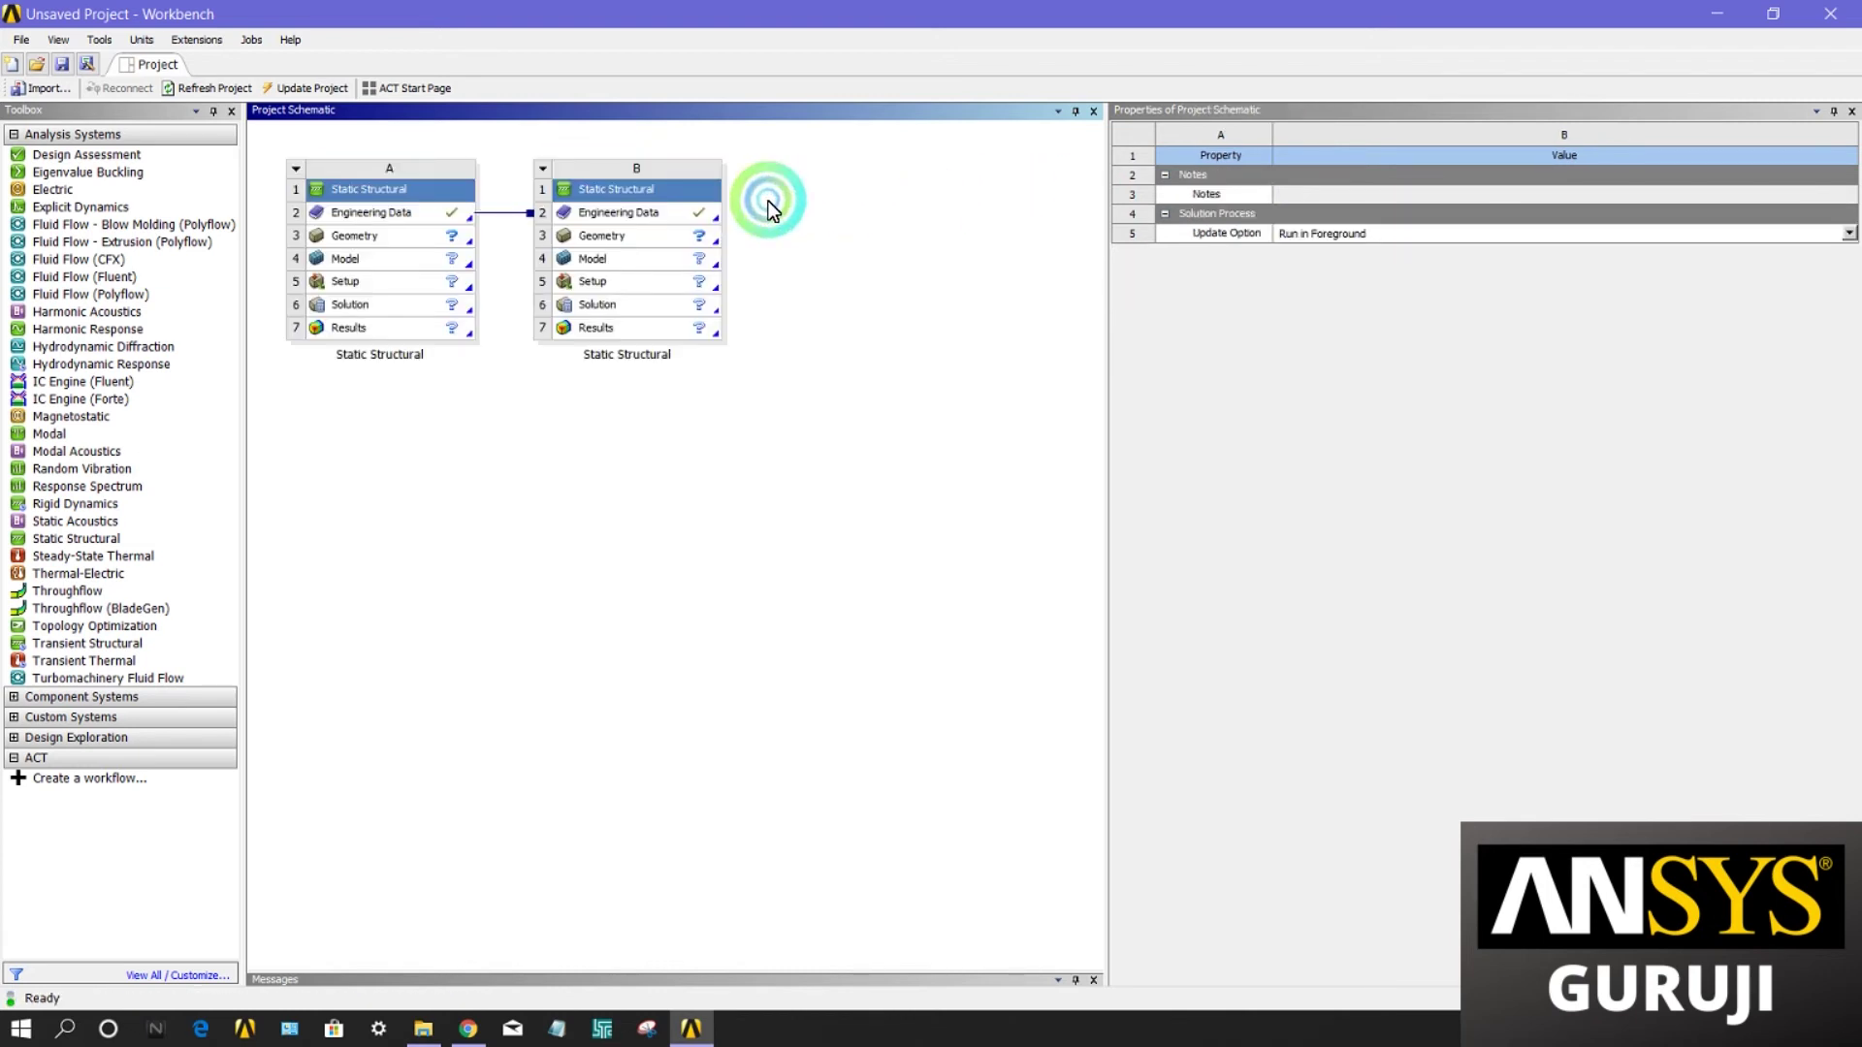
left_click(638, 190)
right_click(638, 190)
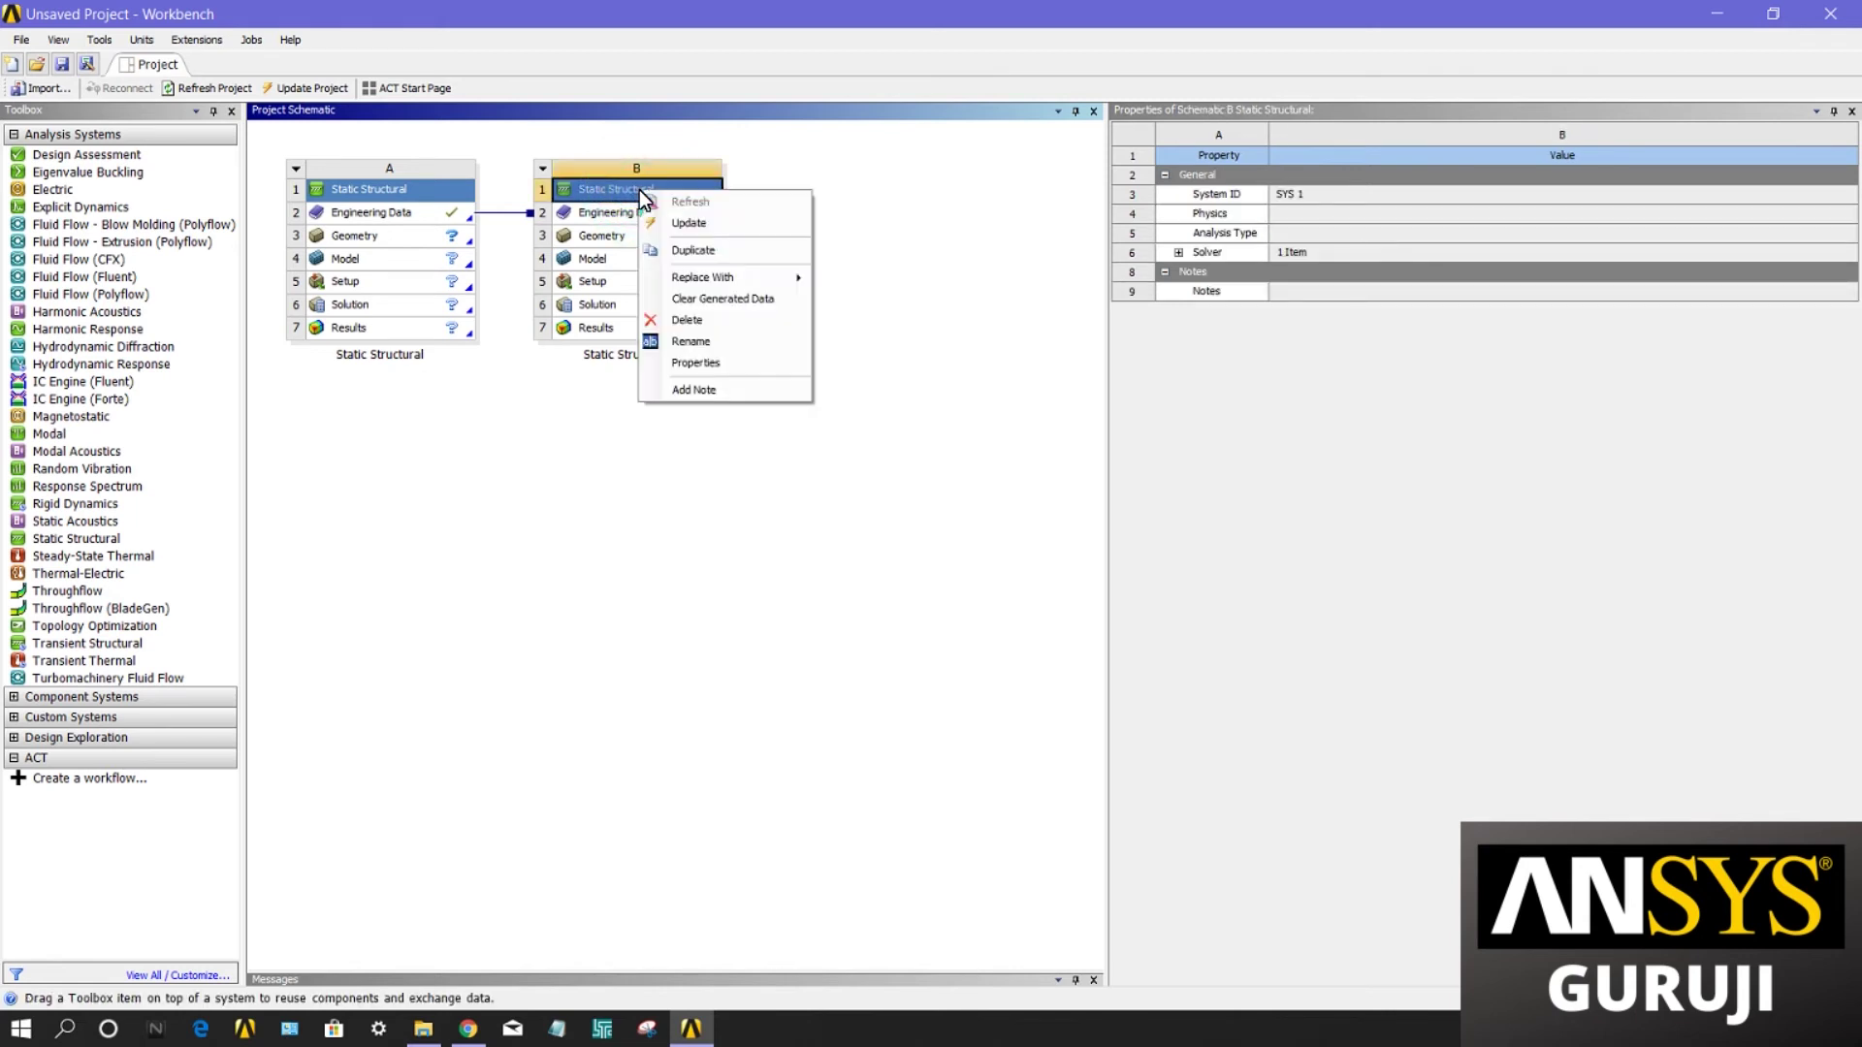
left_click(731, 318)
left_click(876, 529)
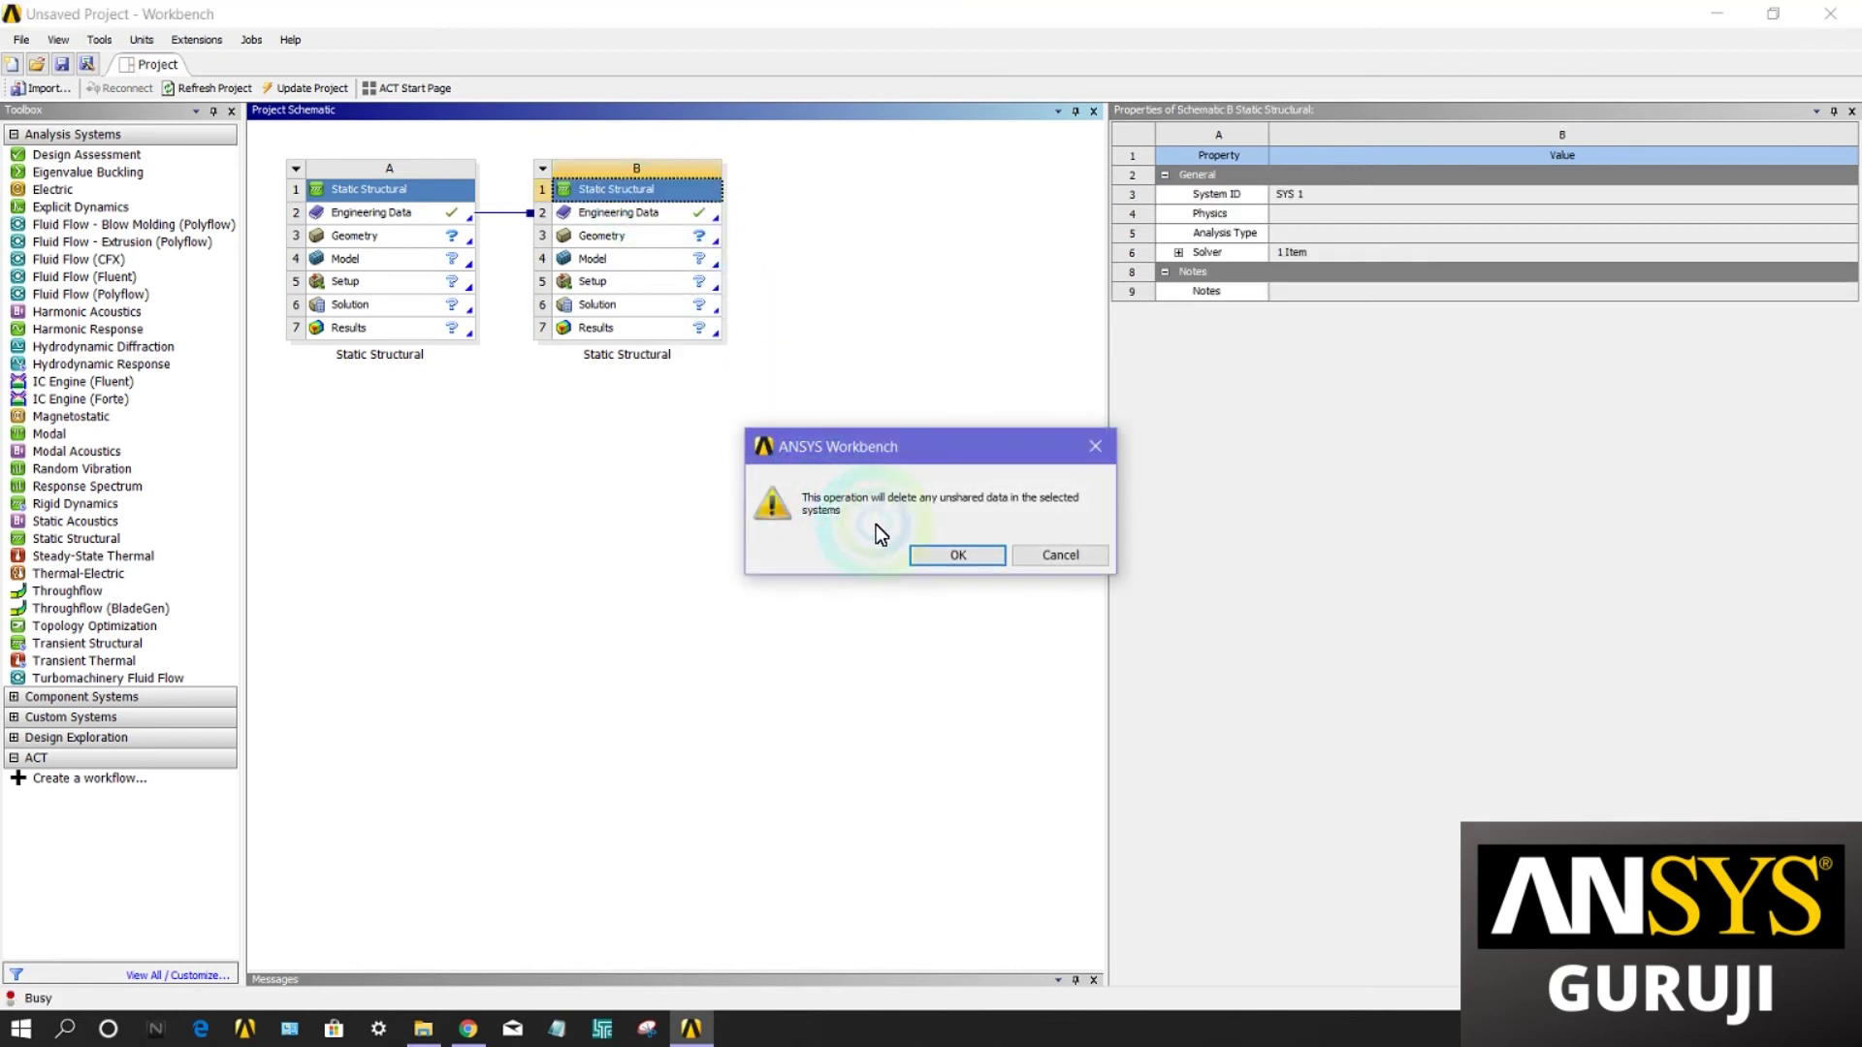
left_click(936, 555)
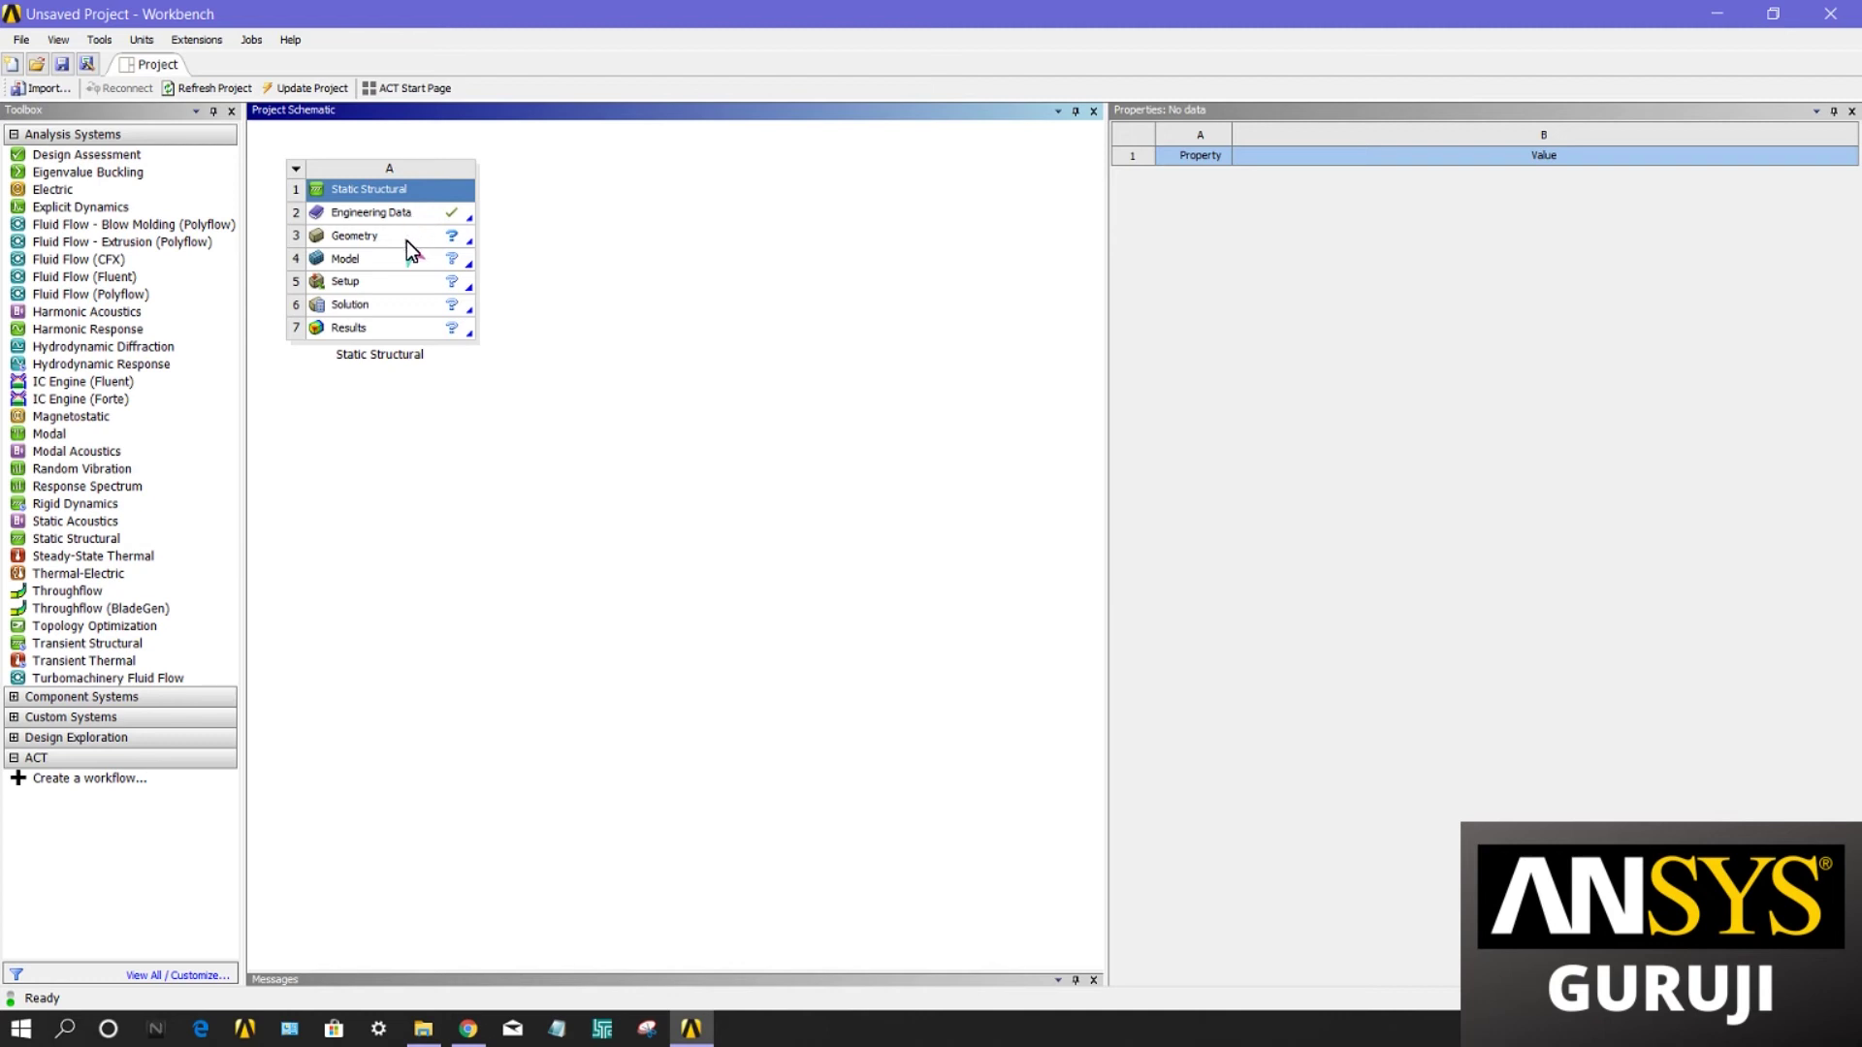
left_click(405, 241)
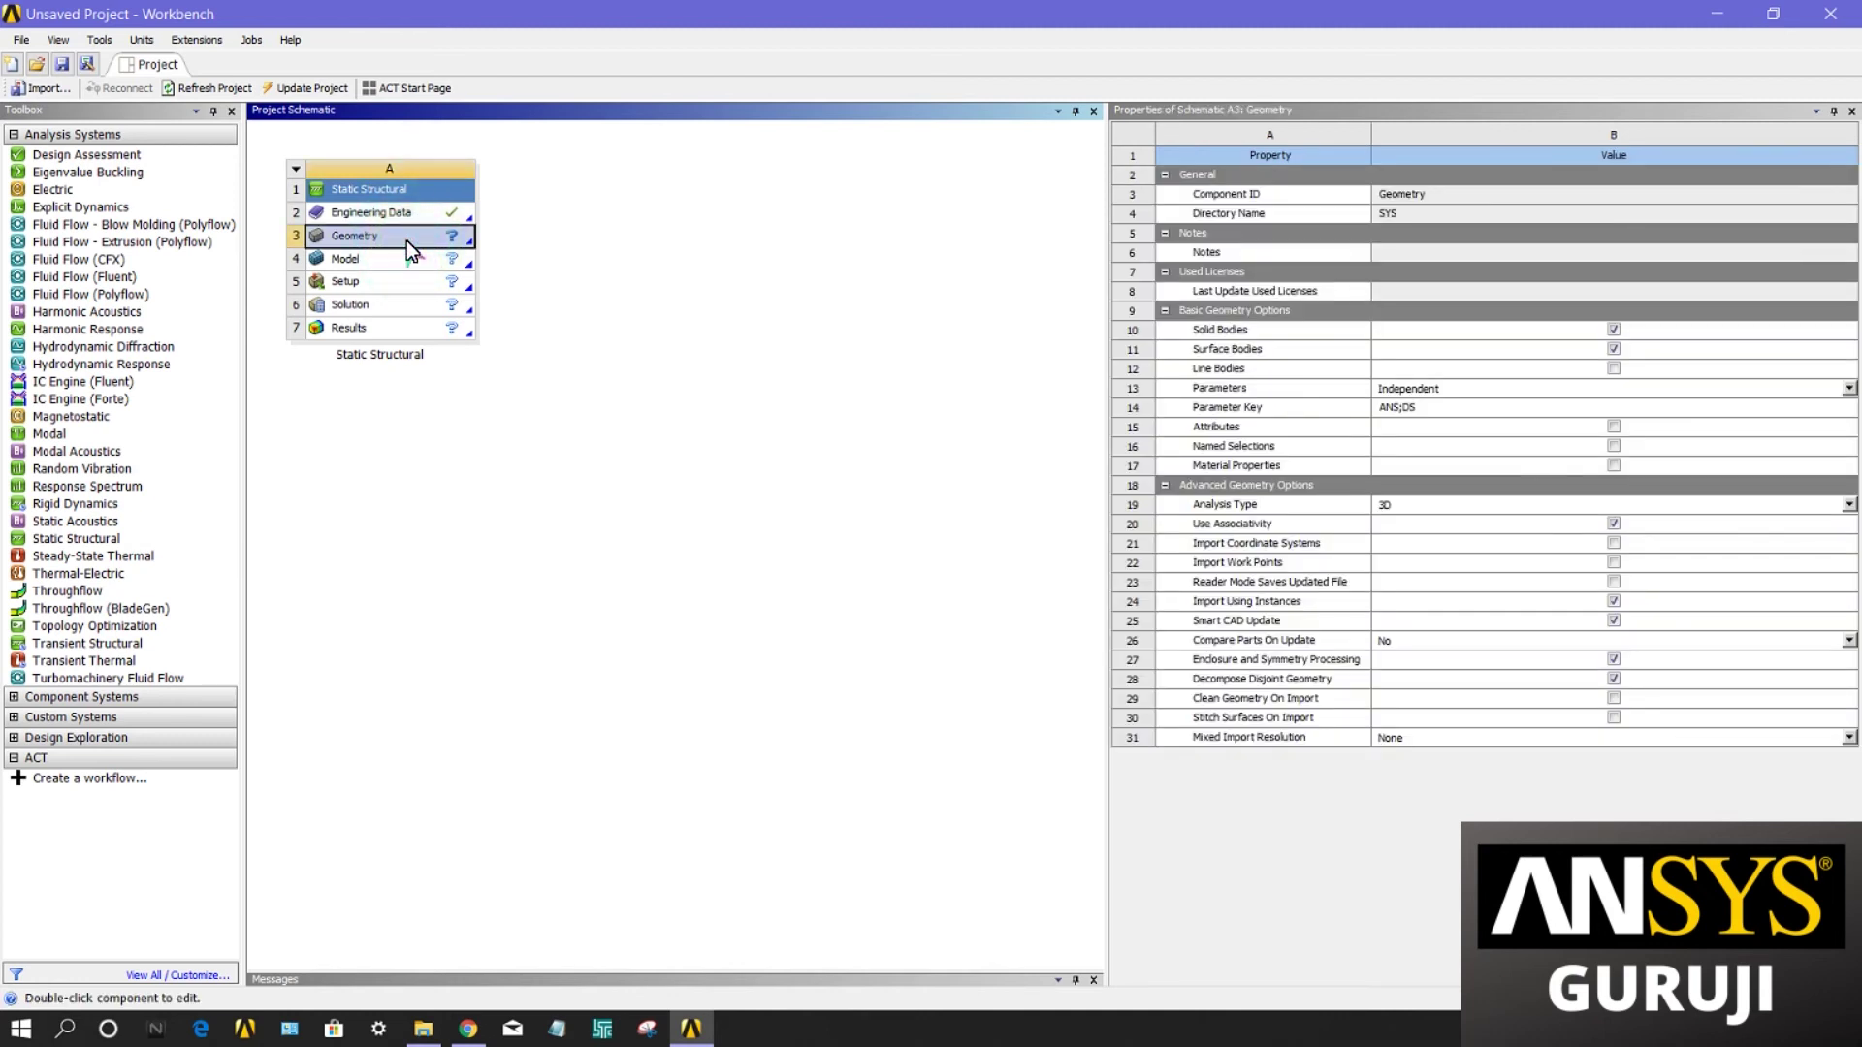
right_click(406, 240)
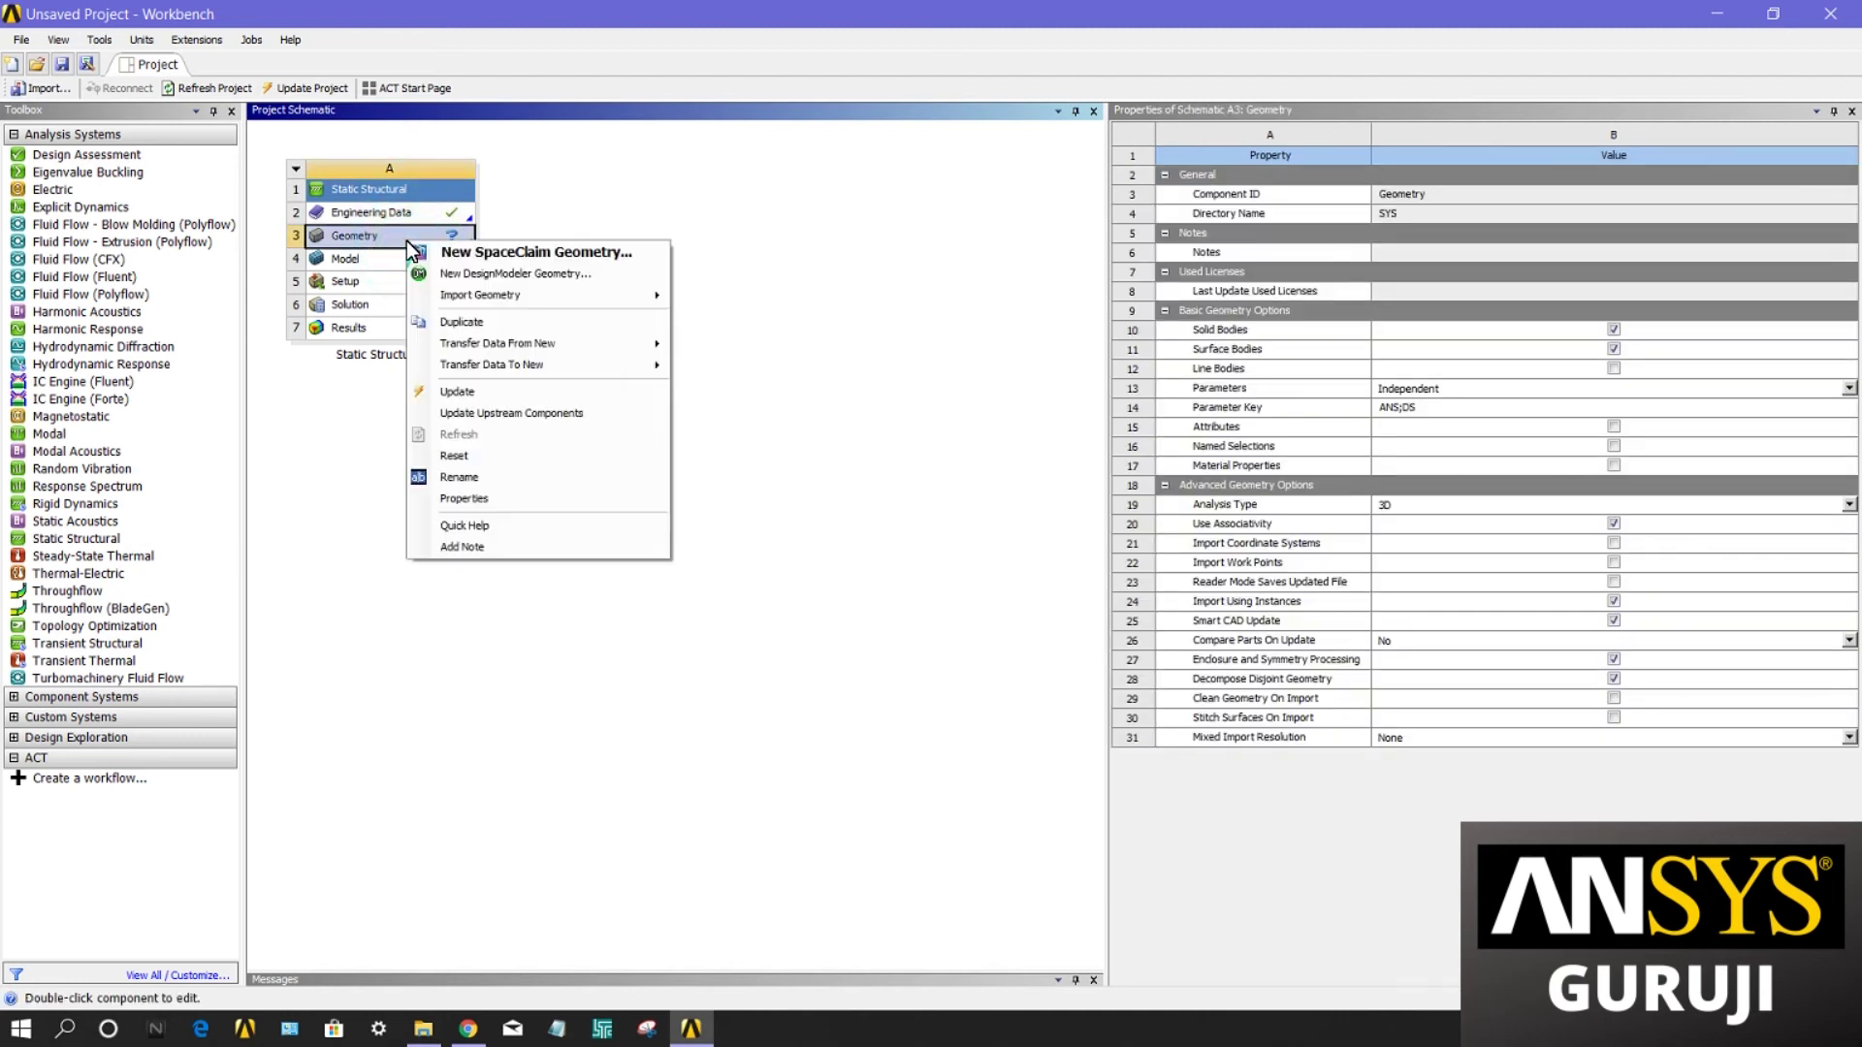
left_click(651, 293)
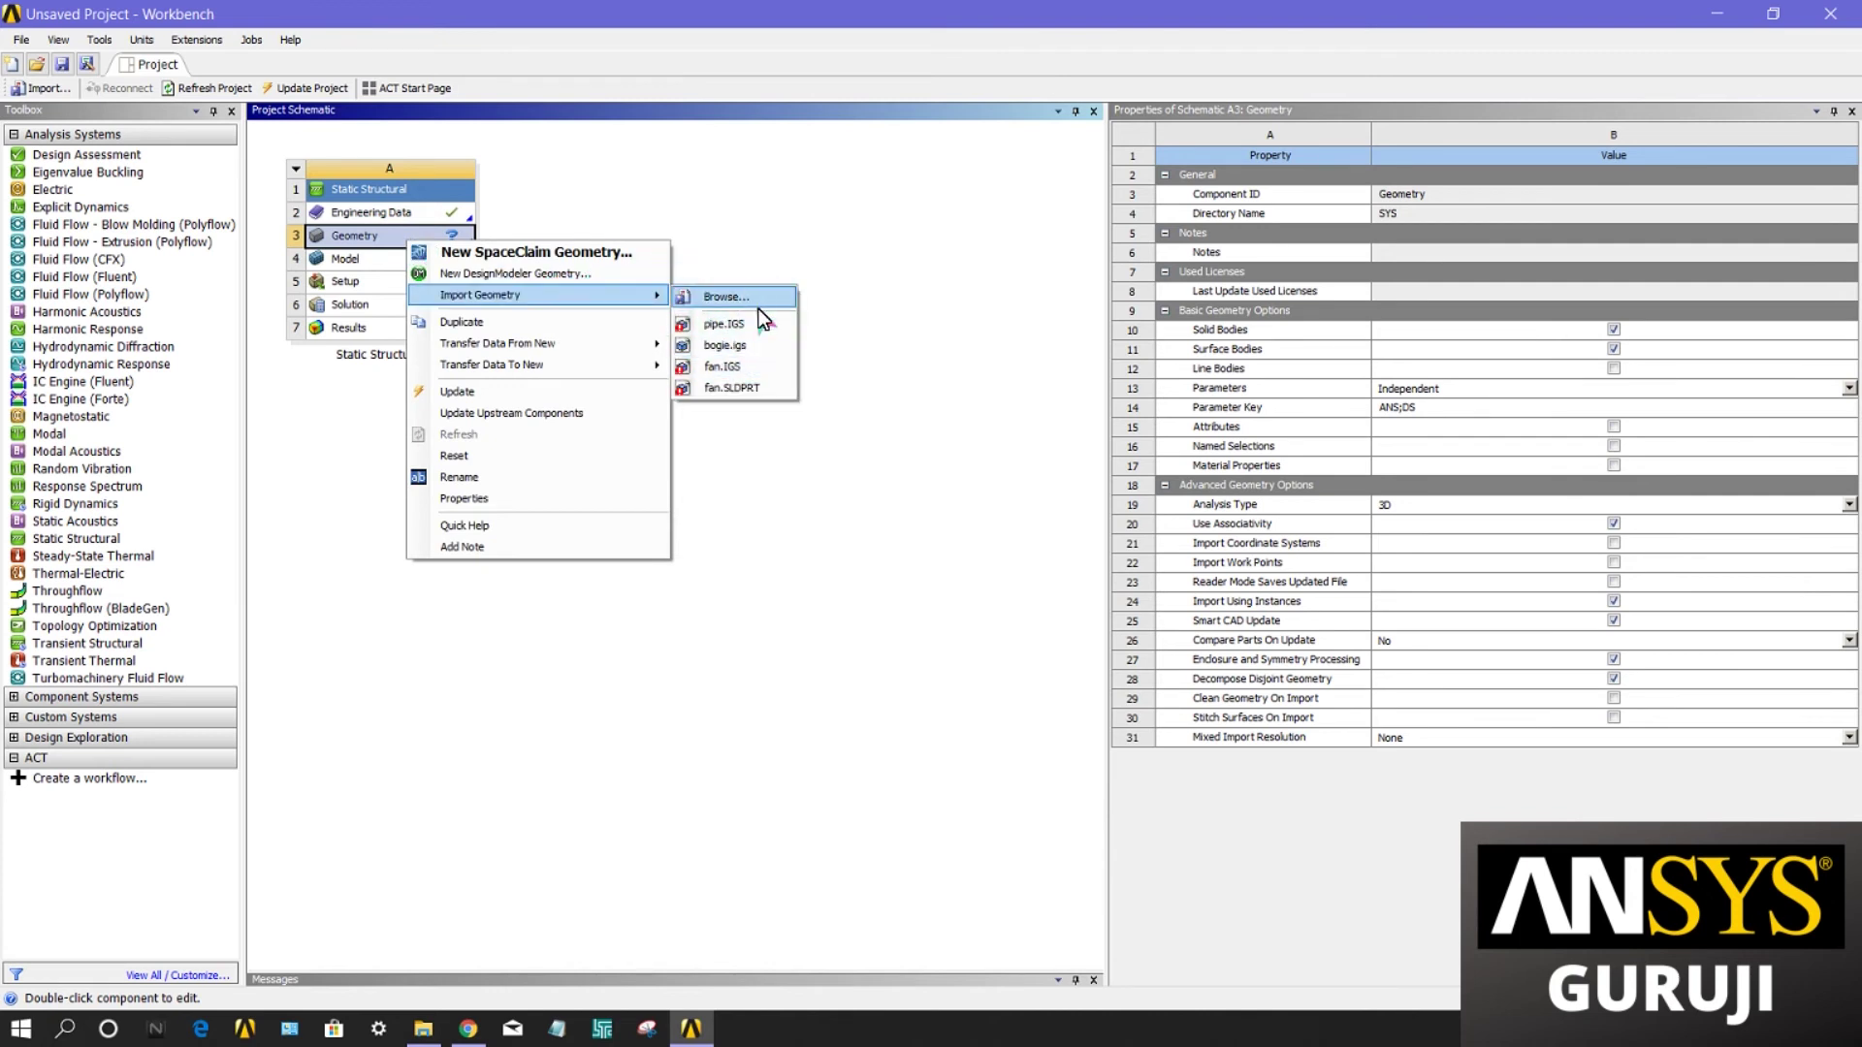
left_click(562, 254)
right_click(417, 235)
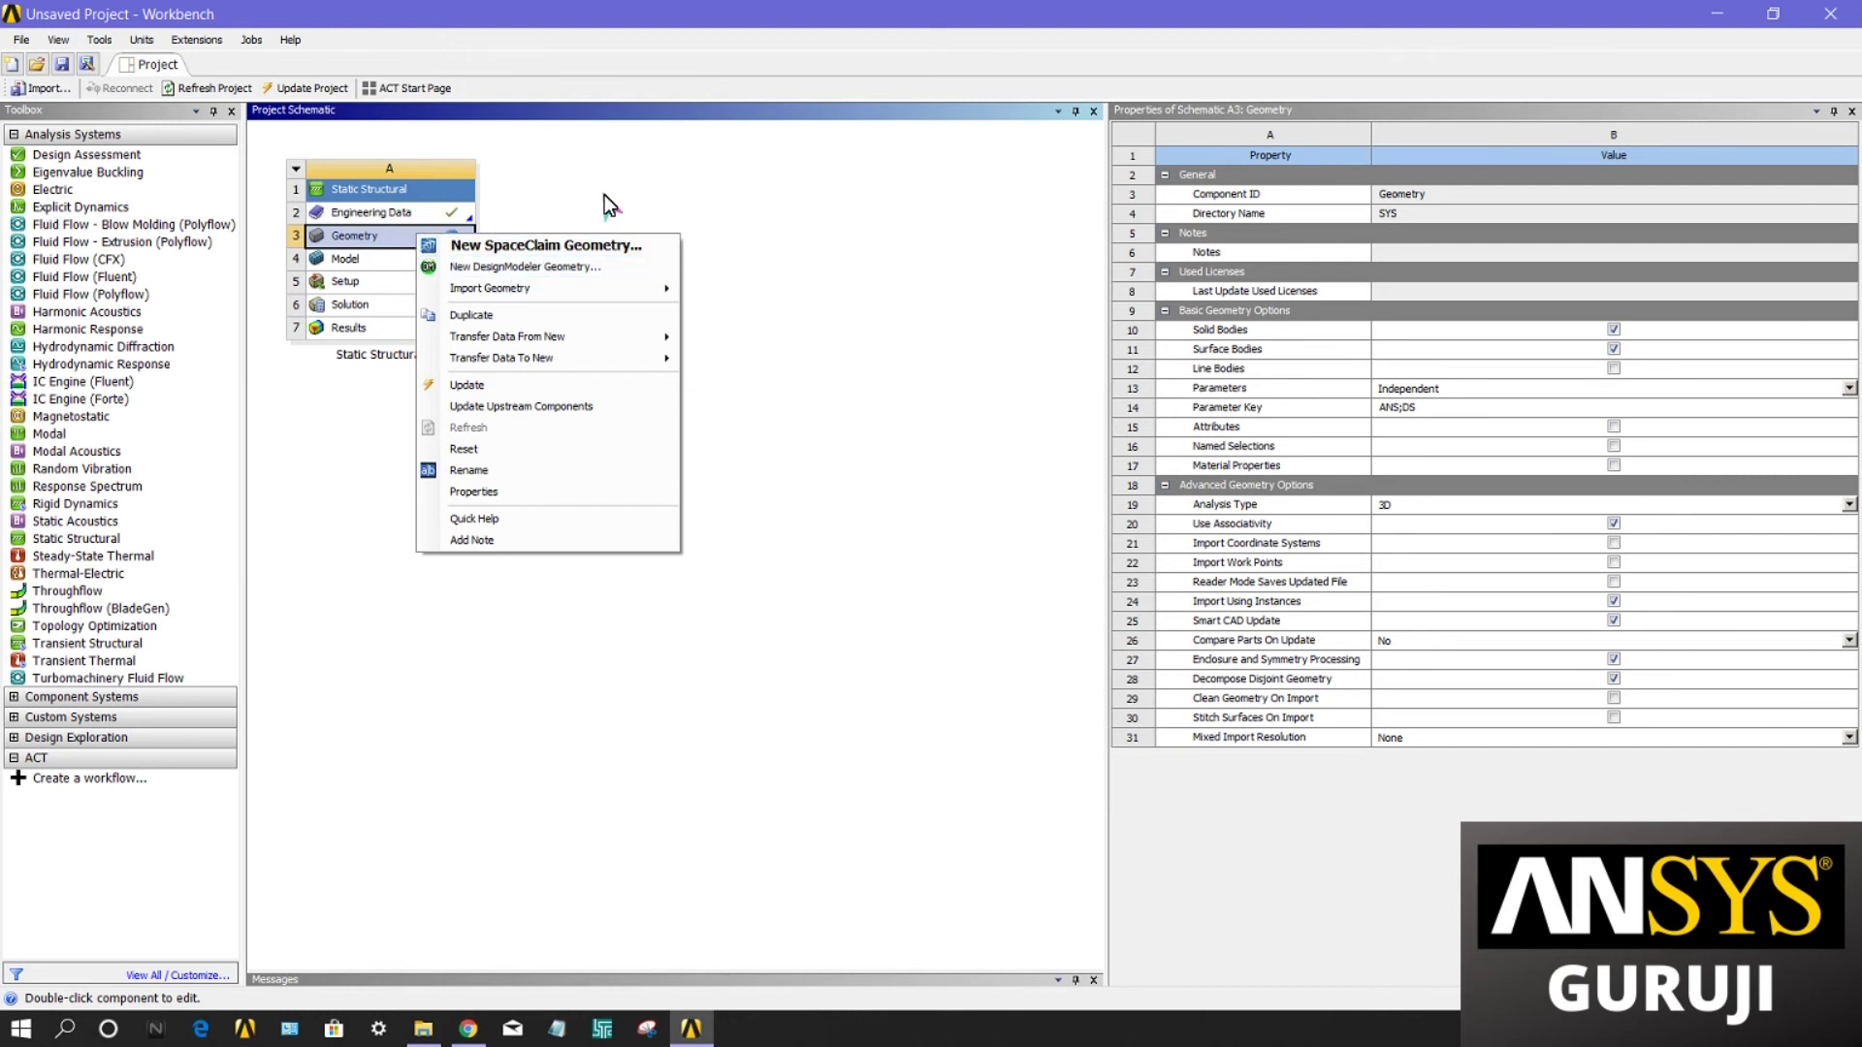
left_click(458, 232)
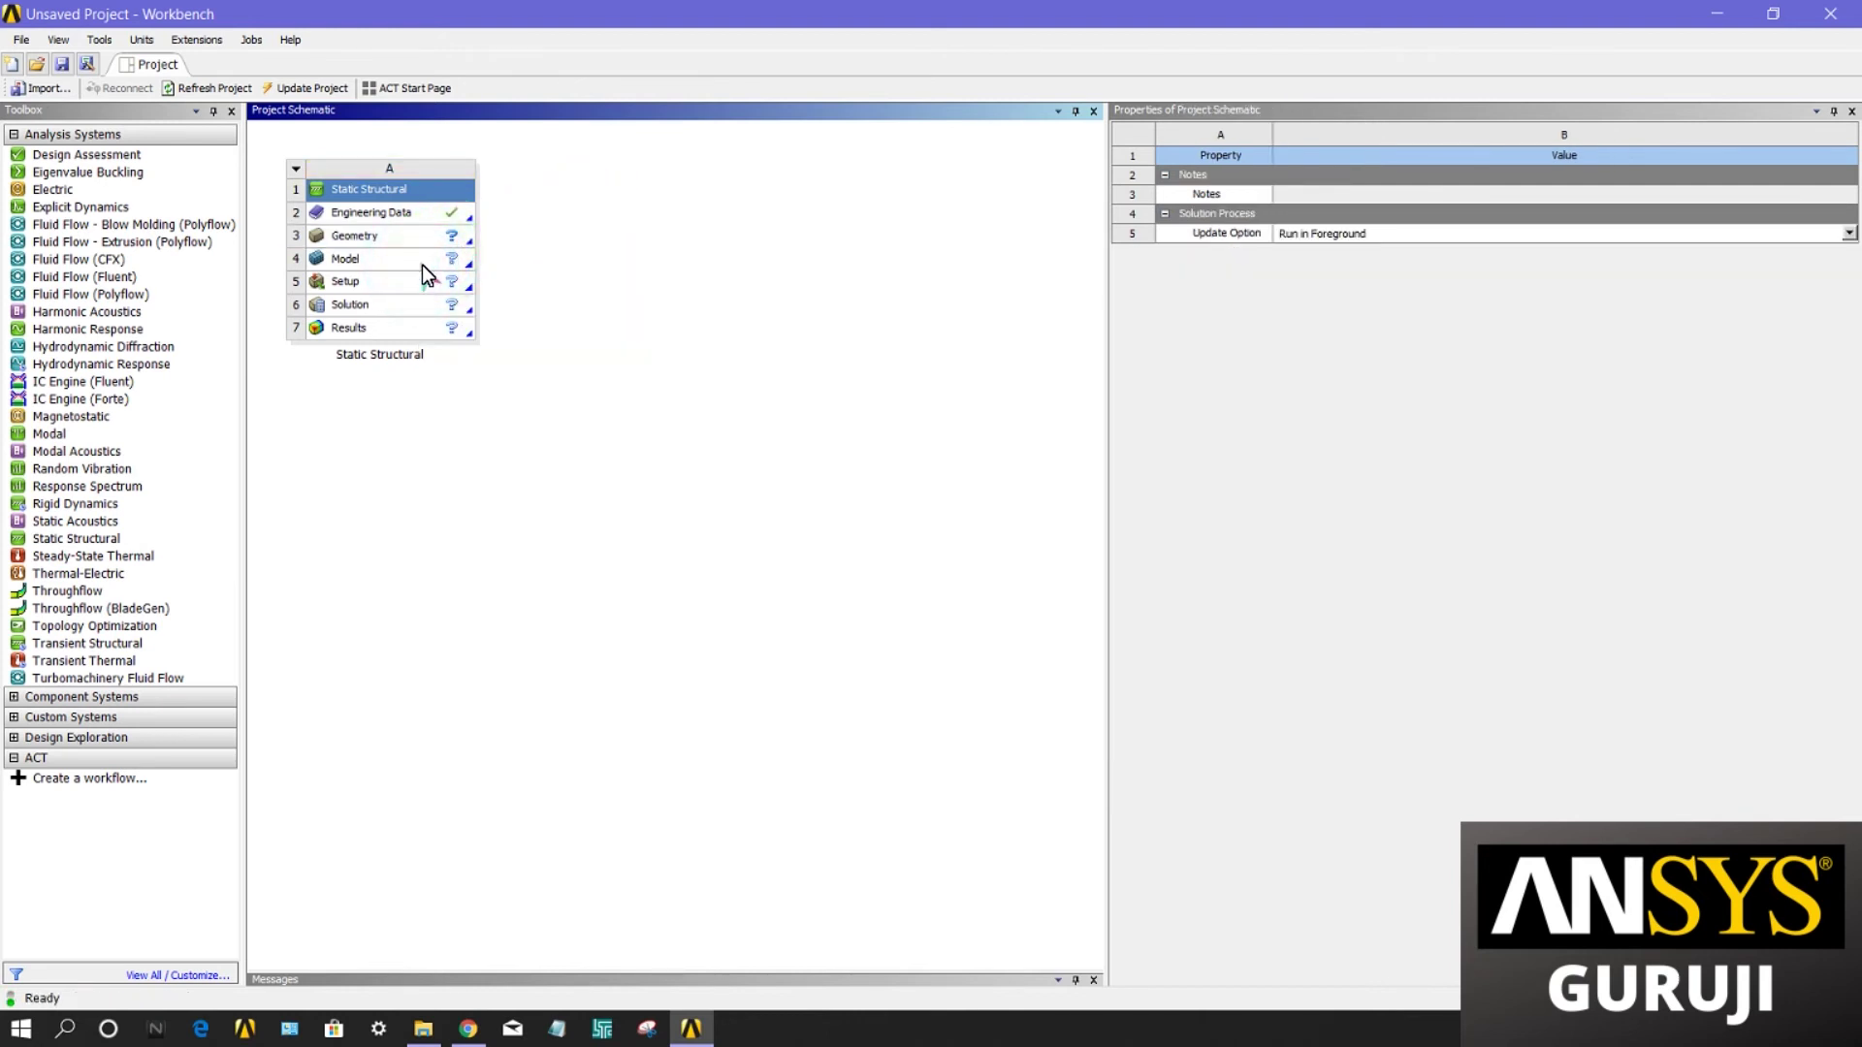
left_click(422, 265)
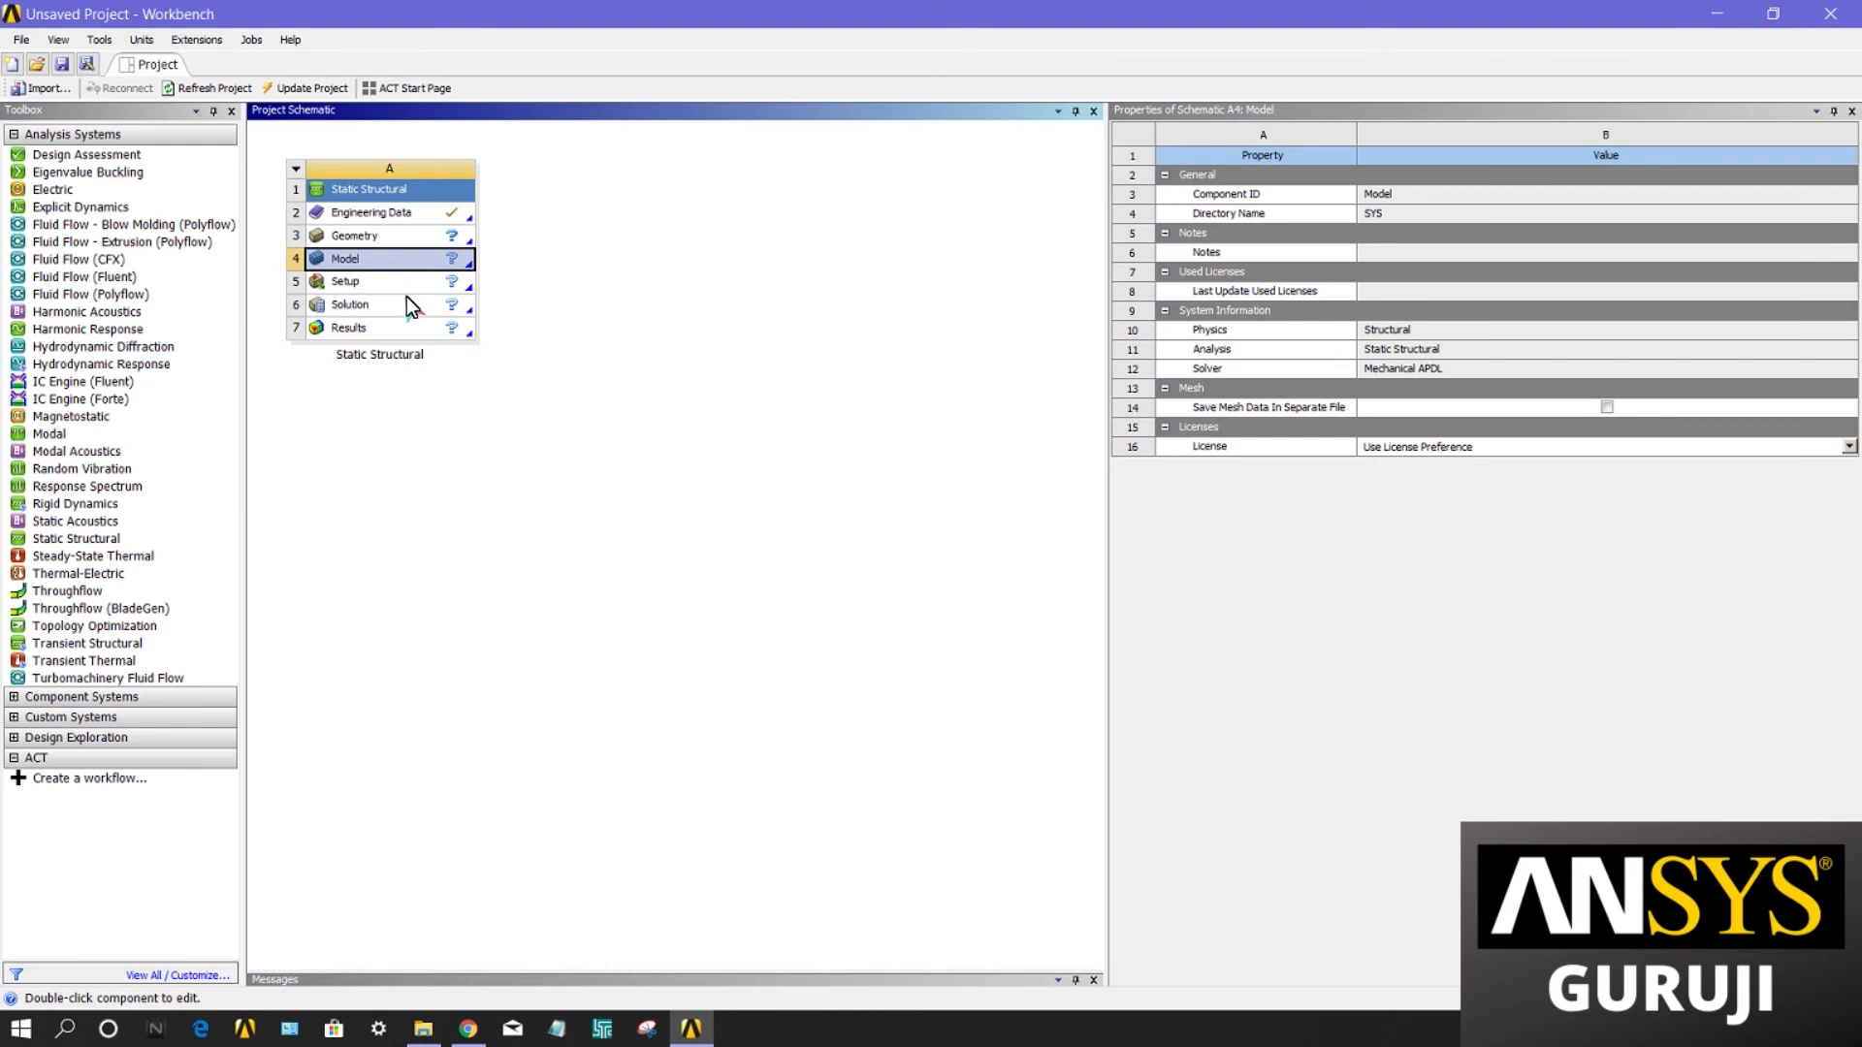
left_click(405, 282)
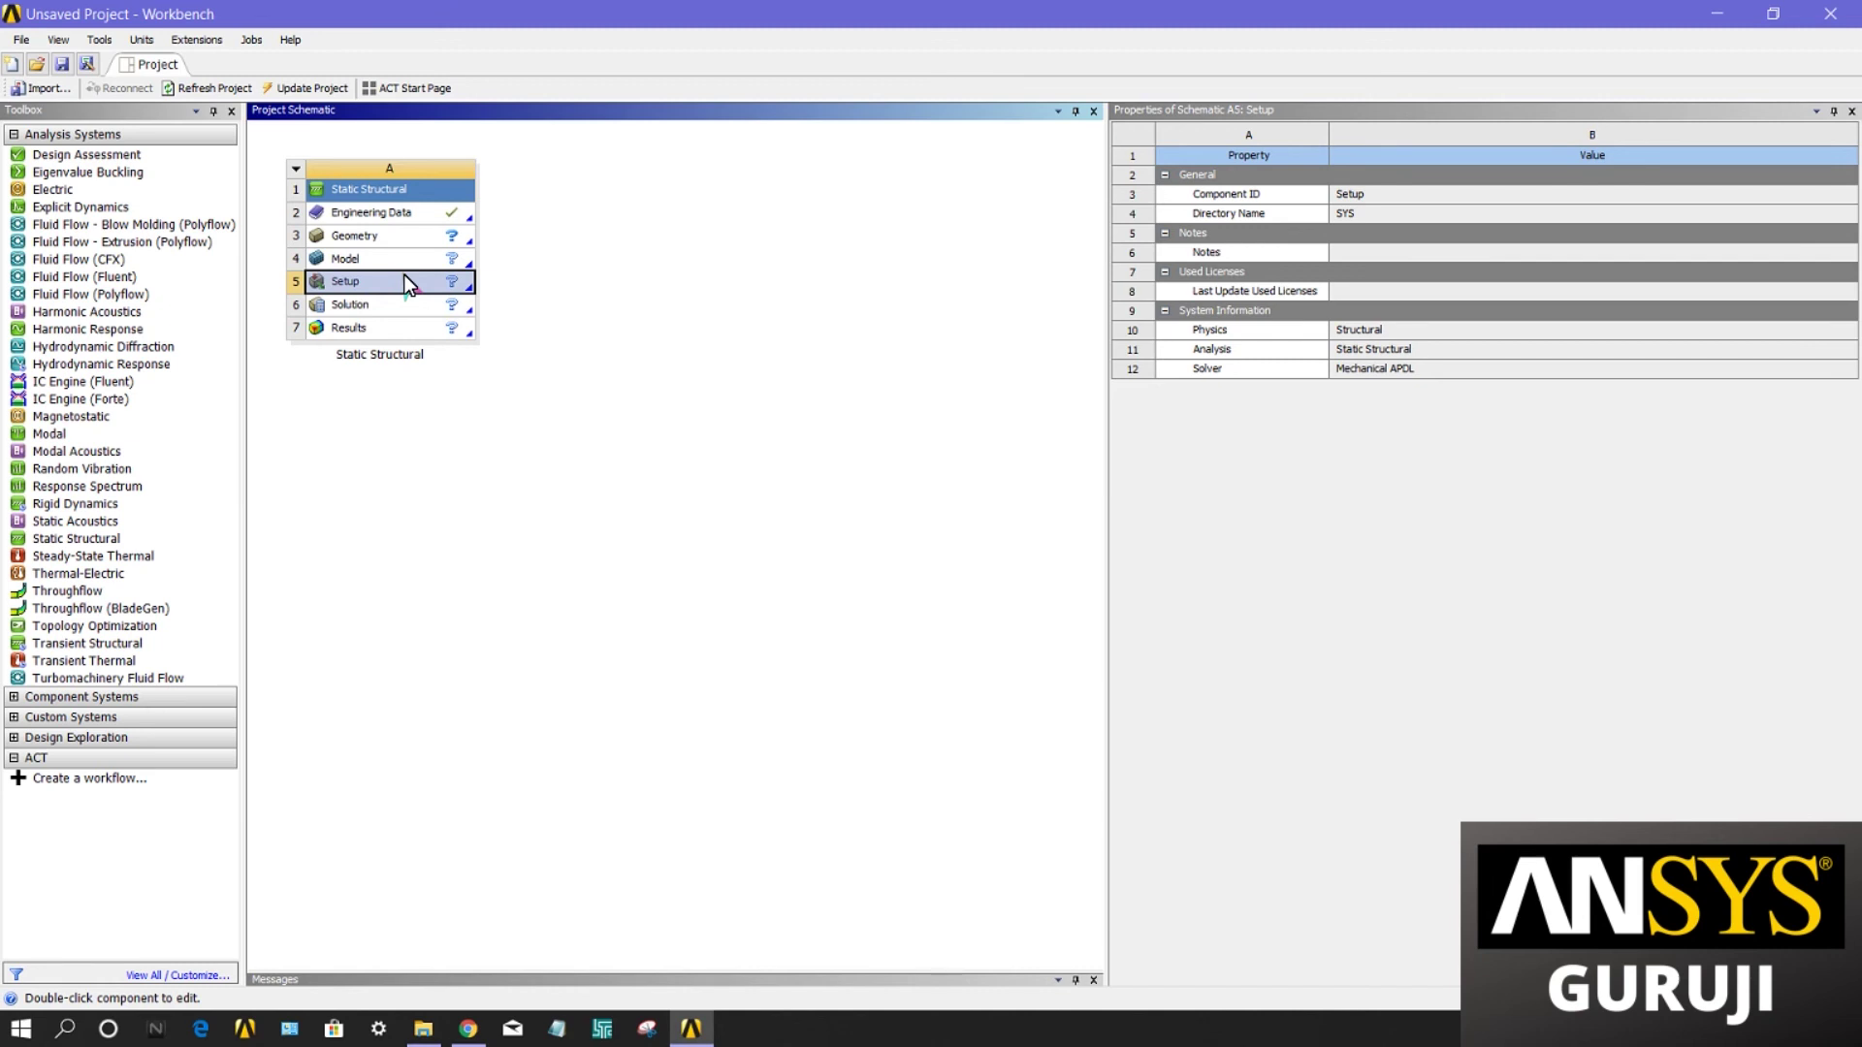
left_click(351, 305)
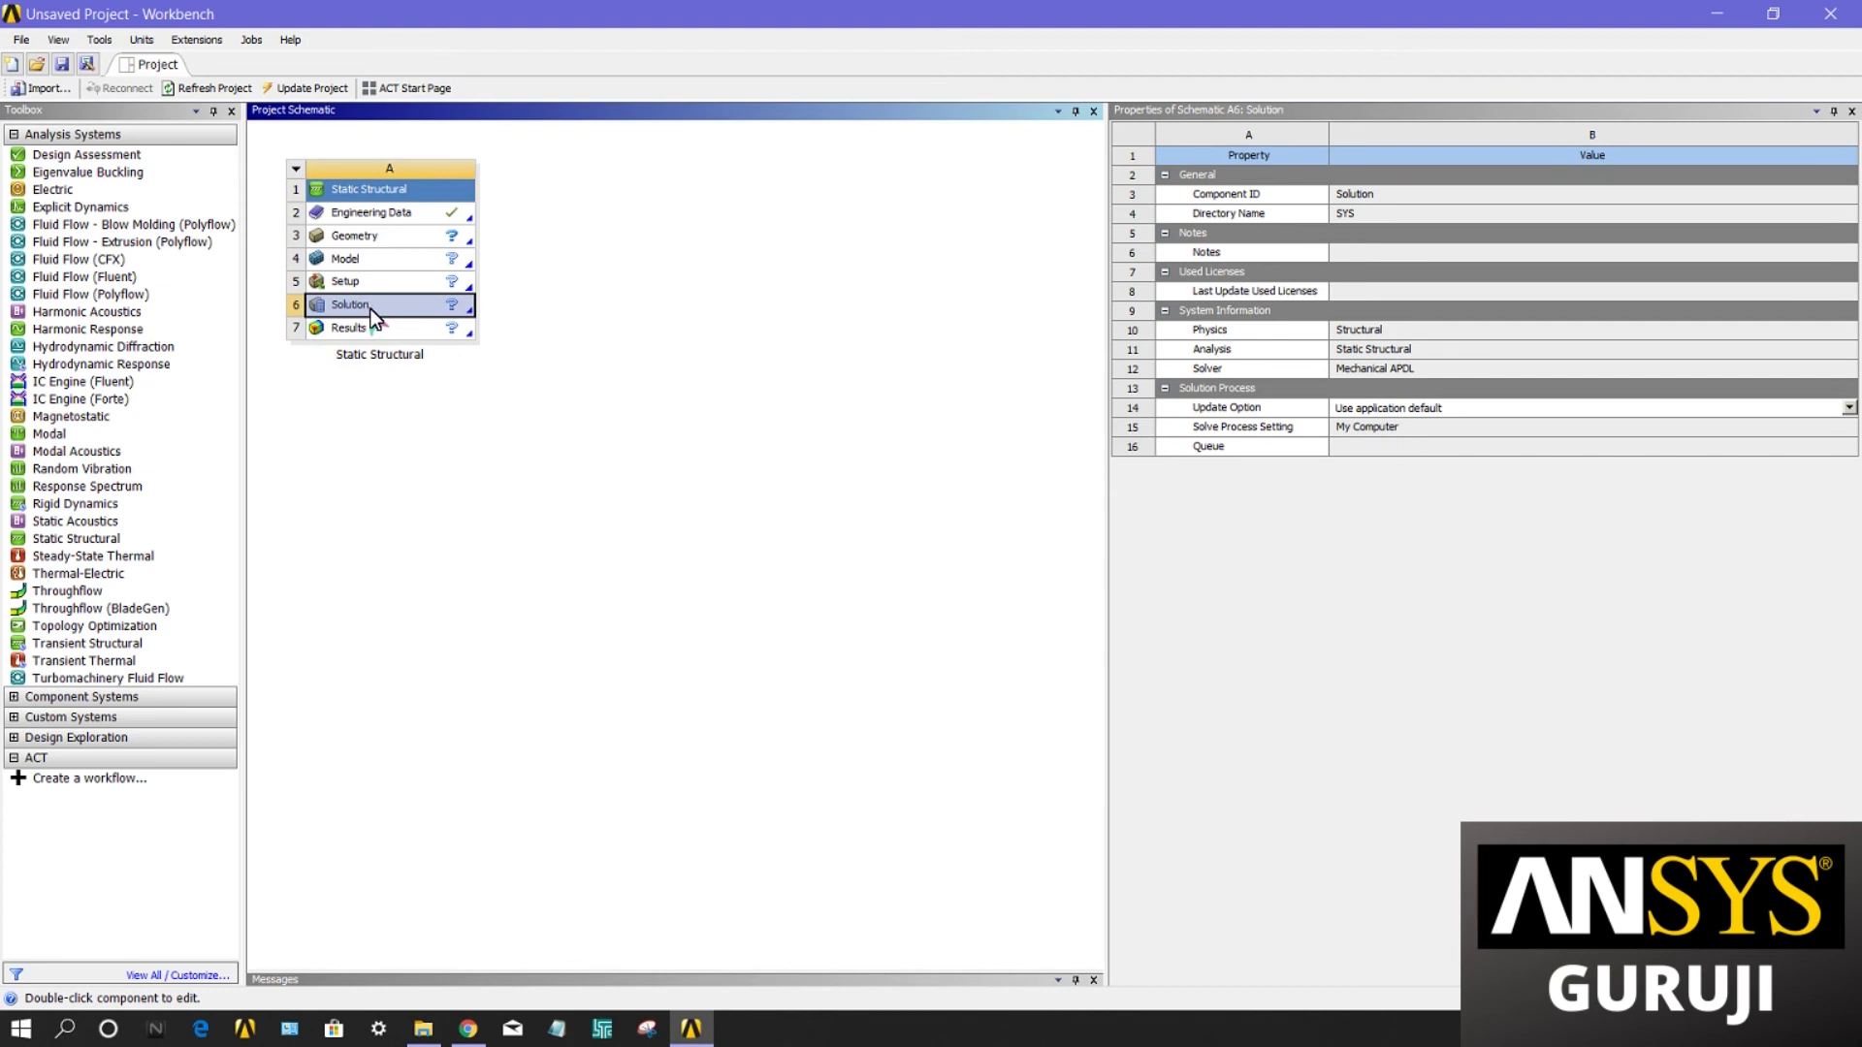
left_click(382, 336)
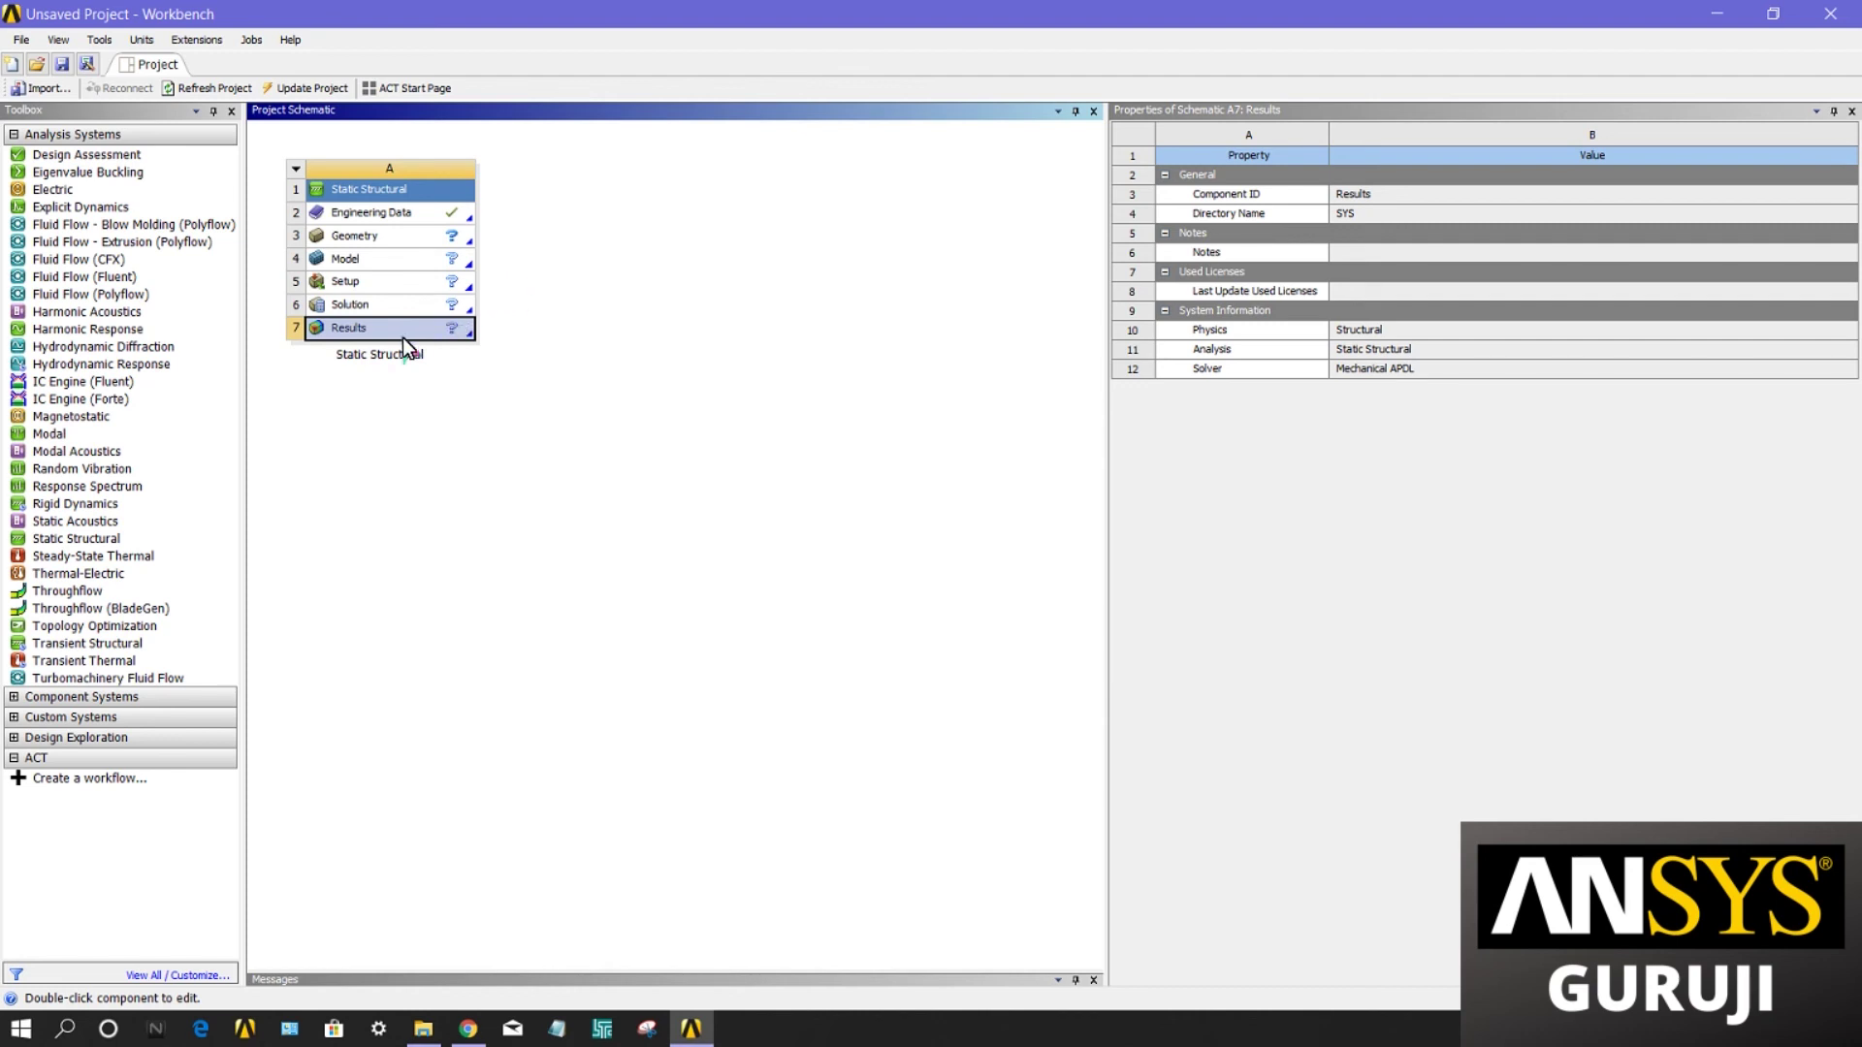
left_click(588, 262)
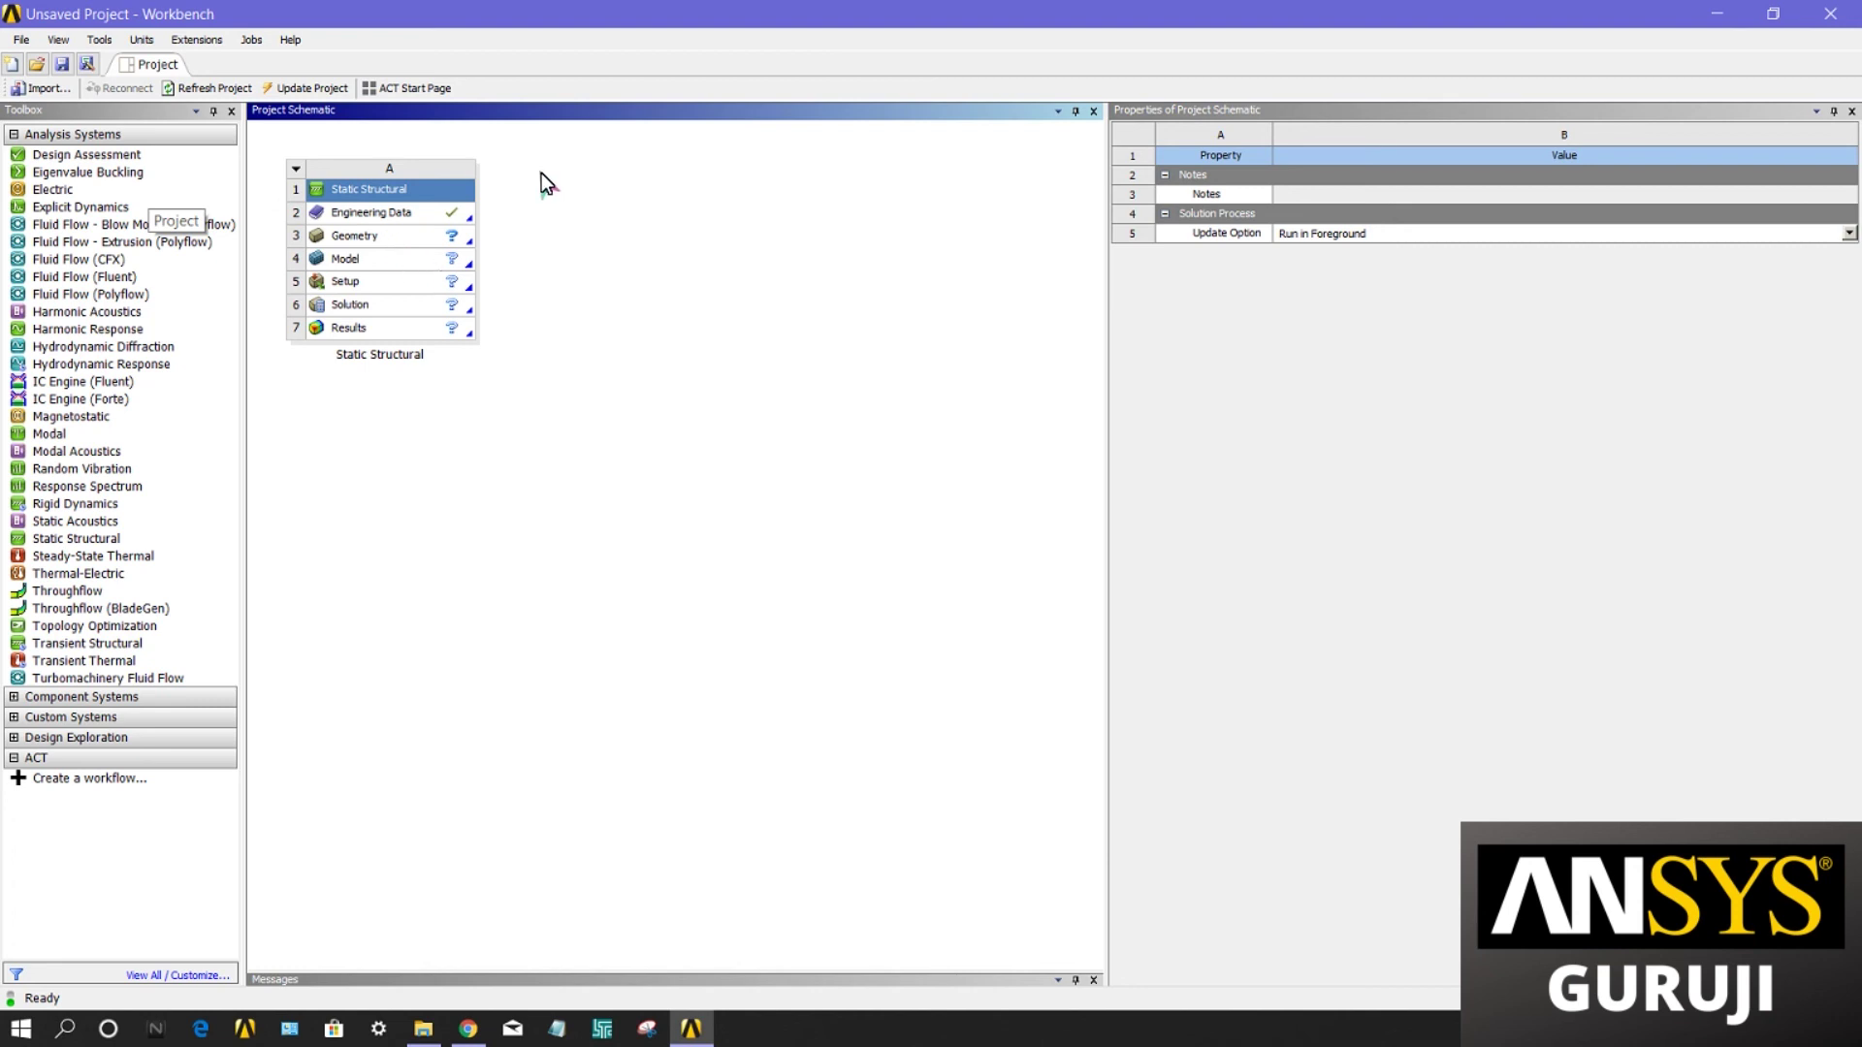
Step: Import bogie.igs into the Static Structural Geometry cell (A3), then select the Model cell
right_click(423, 233)
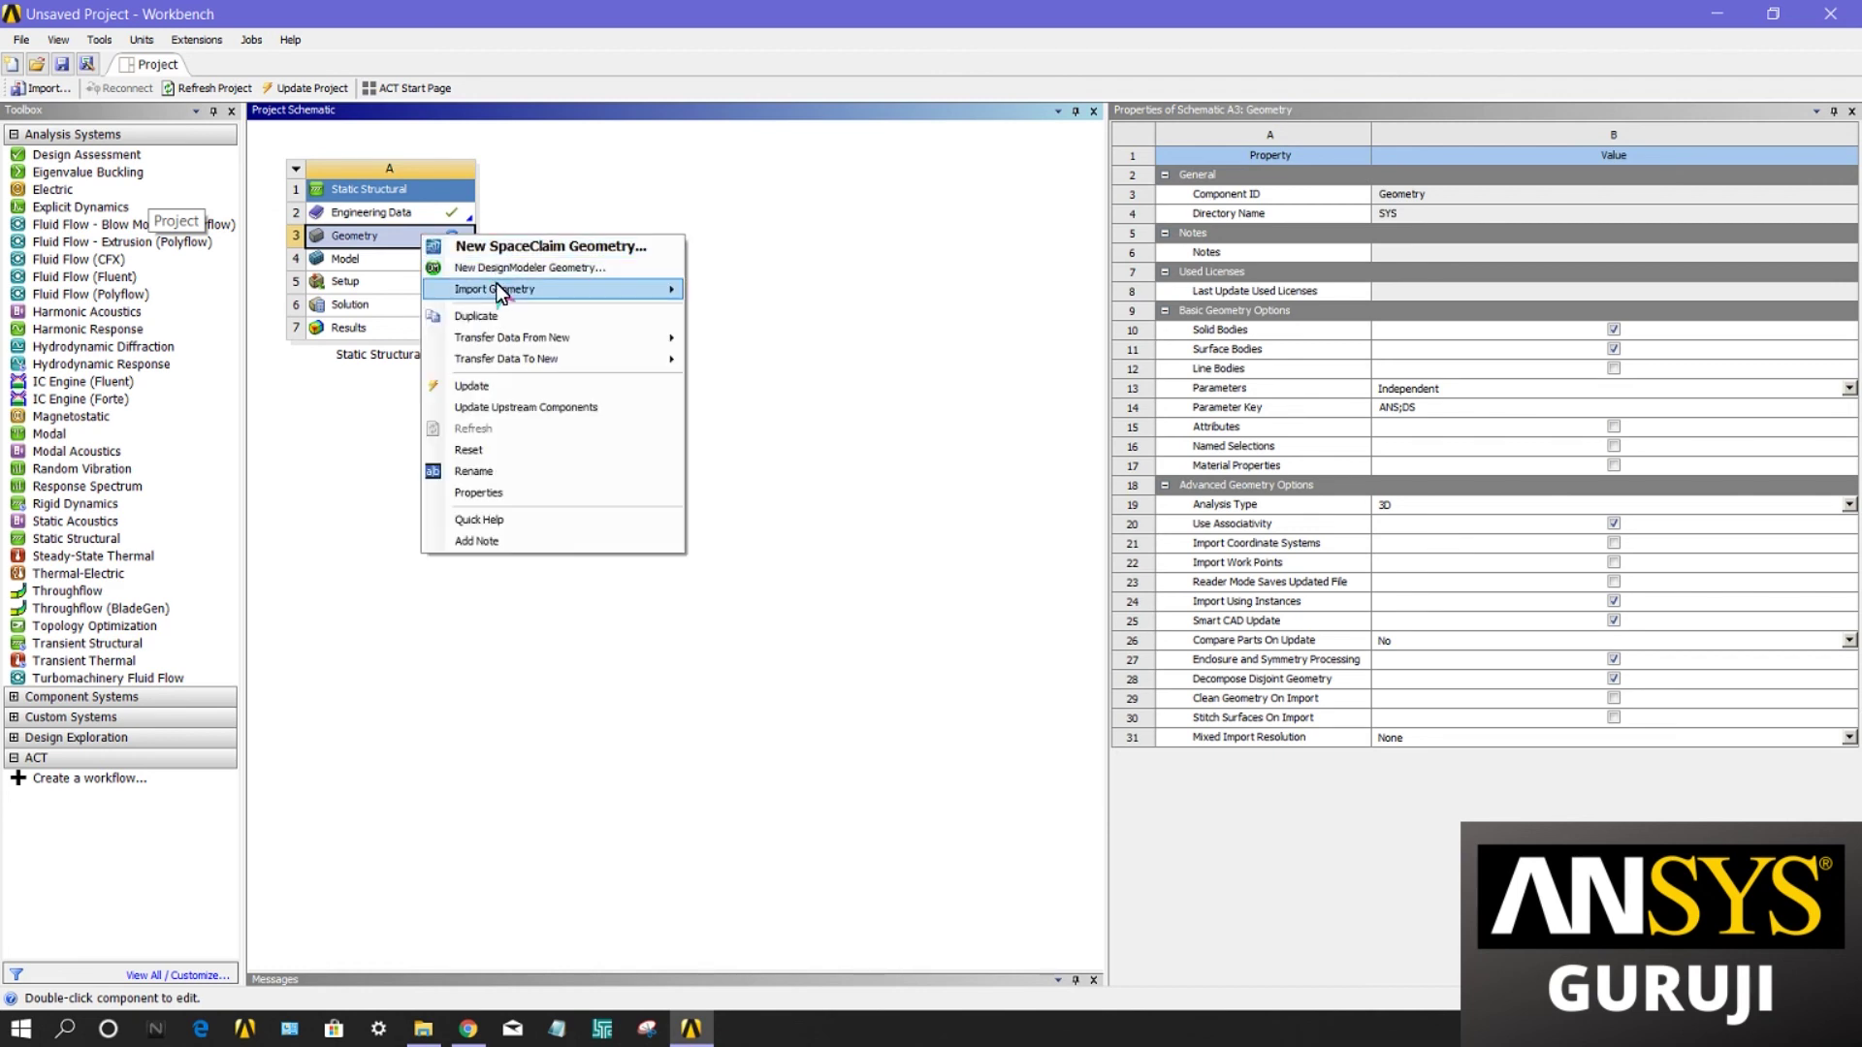
mouse_move(496, 288)
left_click(731, 341)
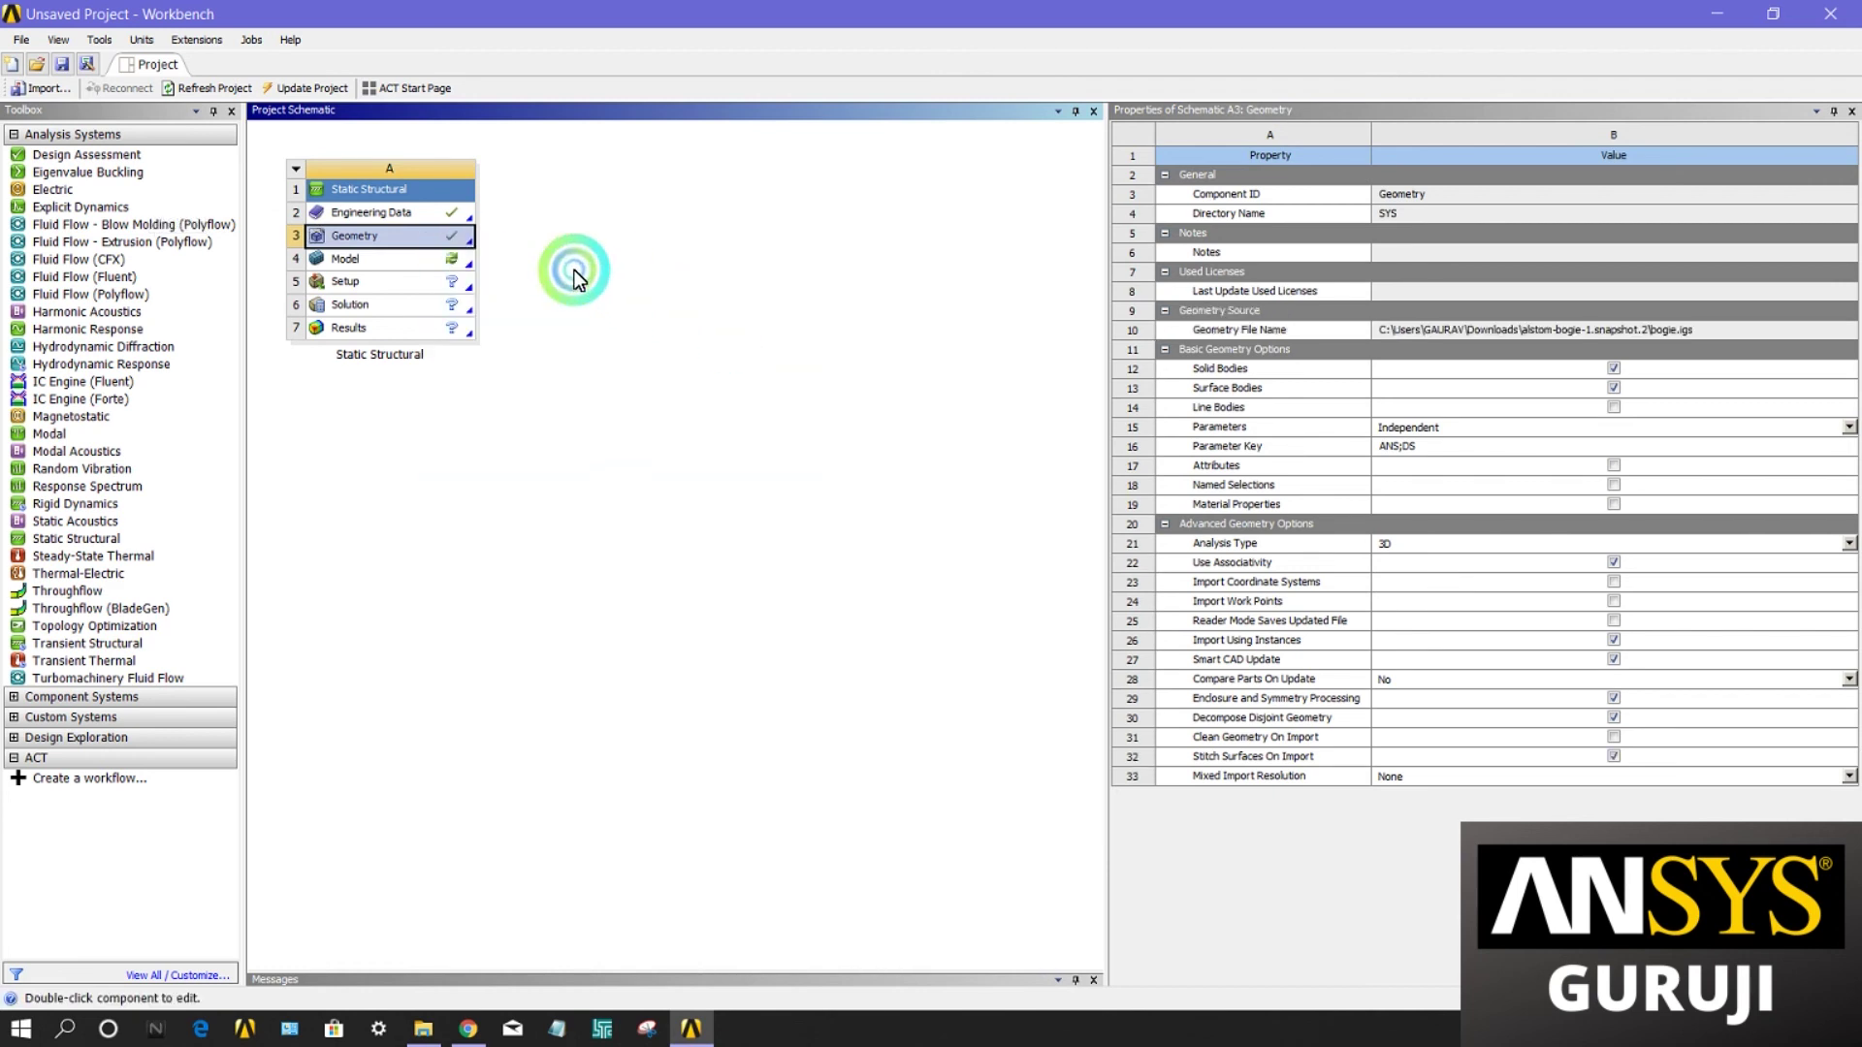
left_click(402, 264)
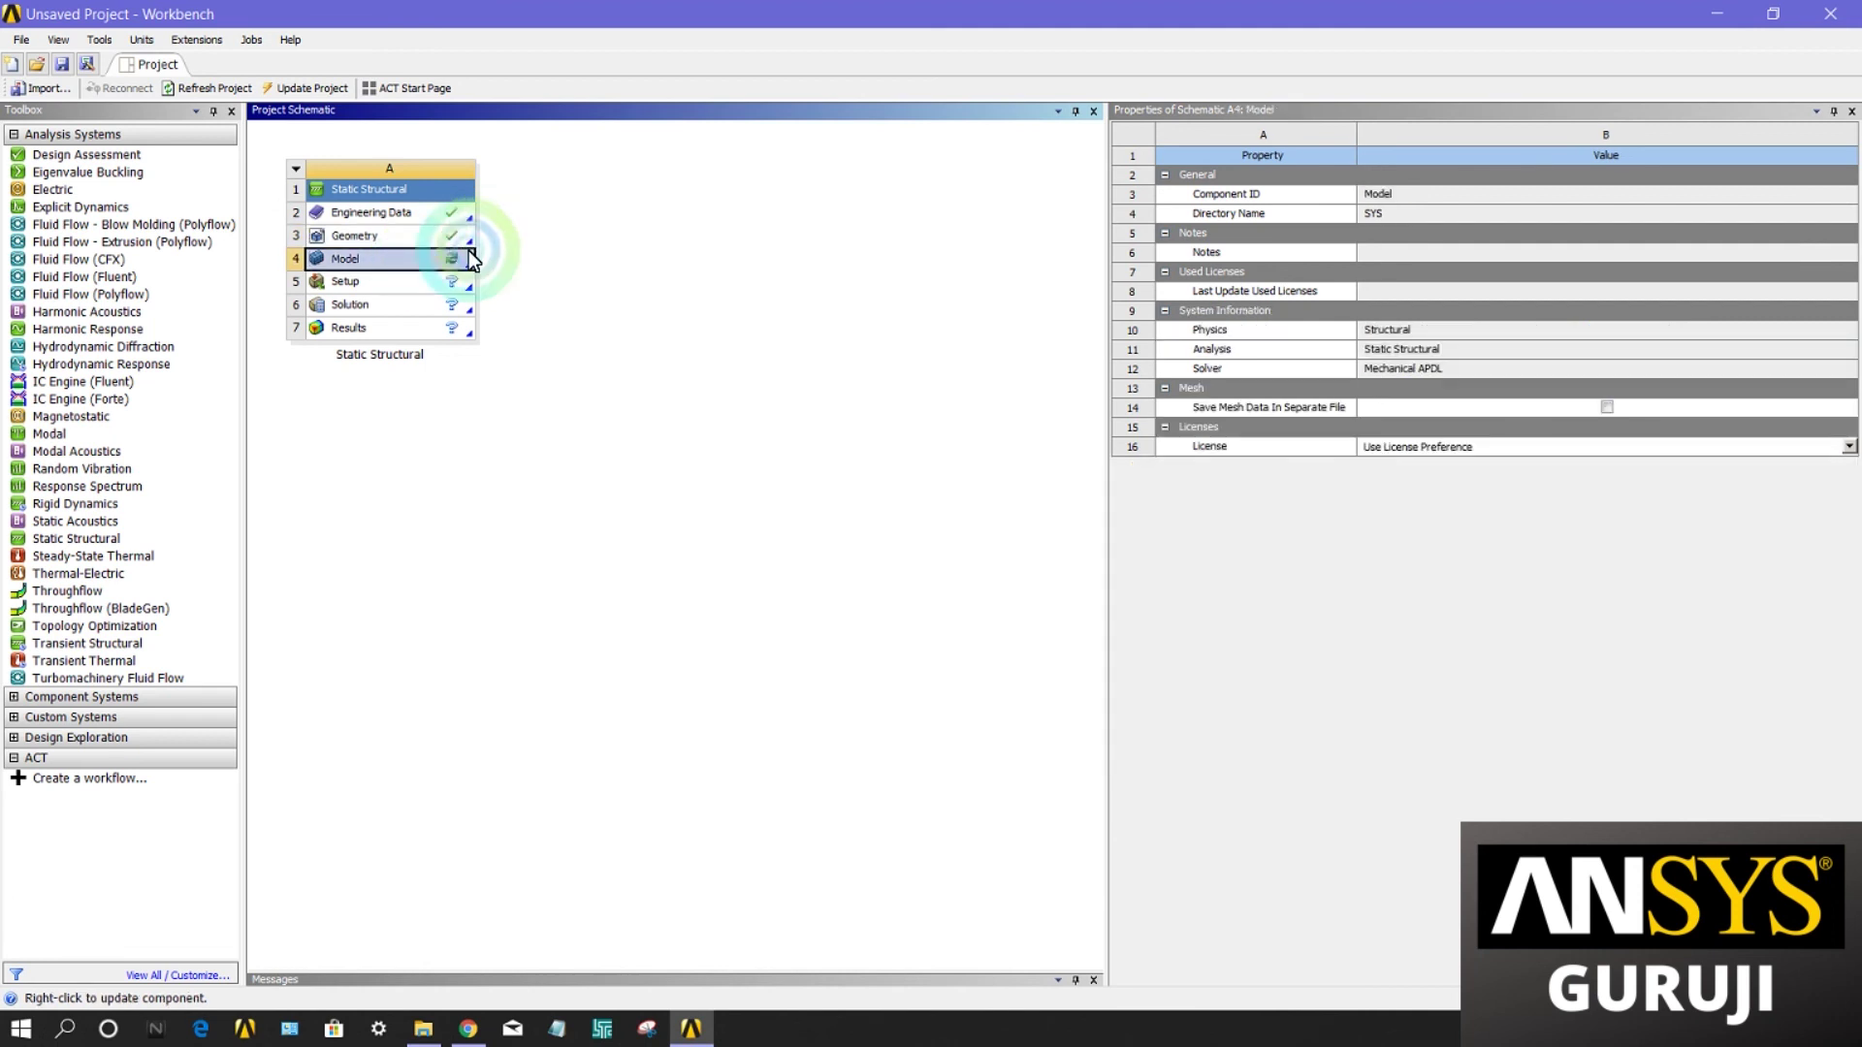